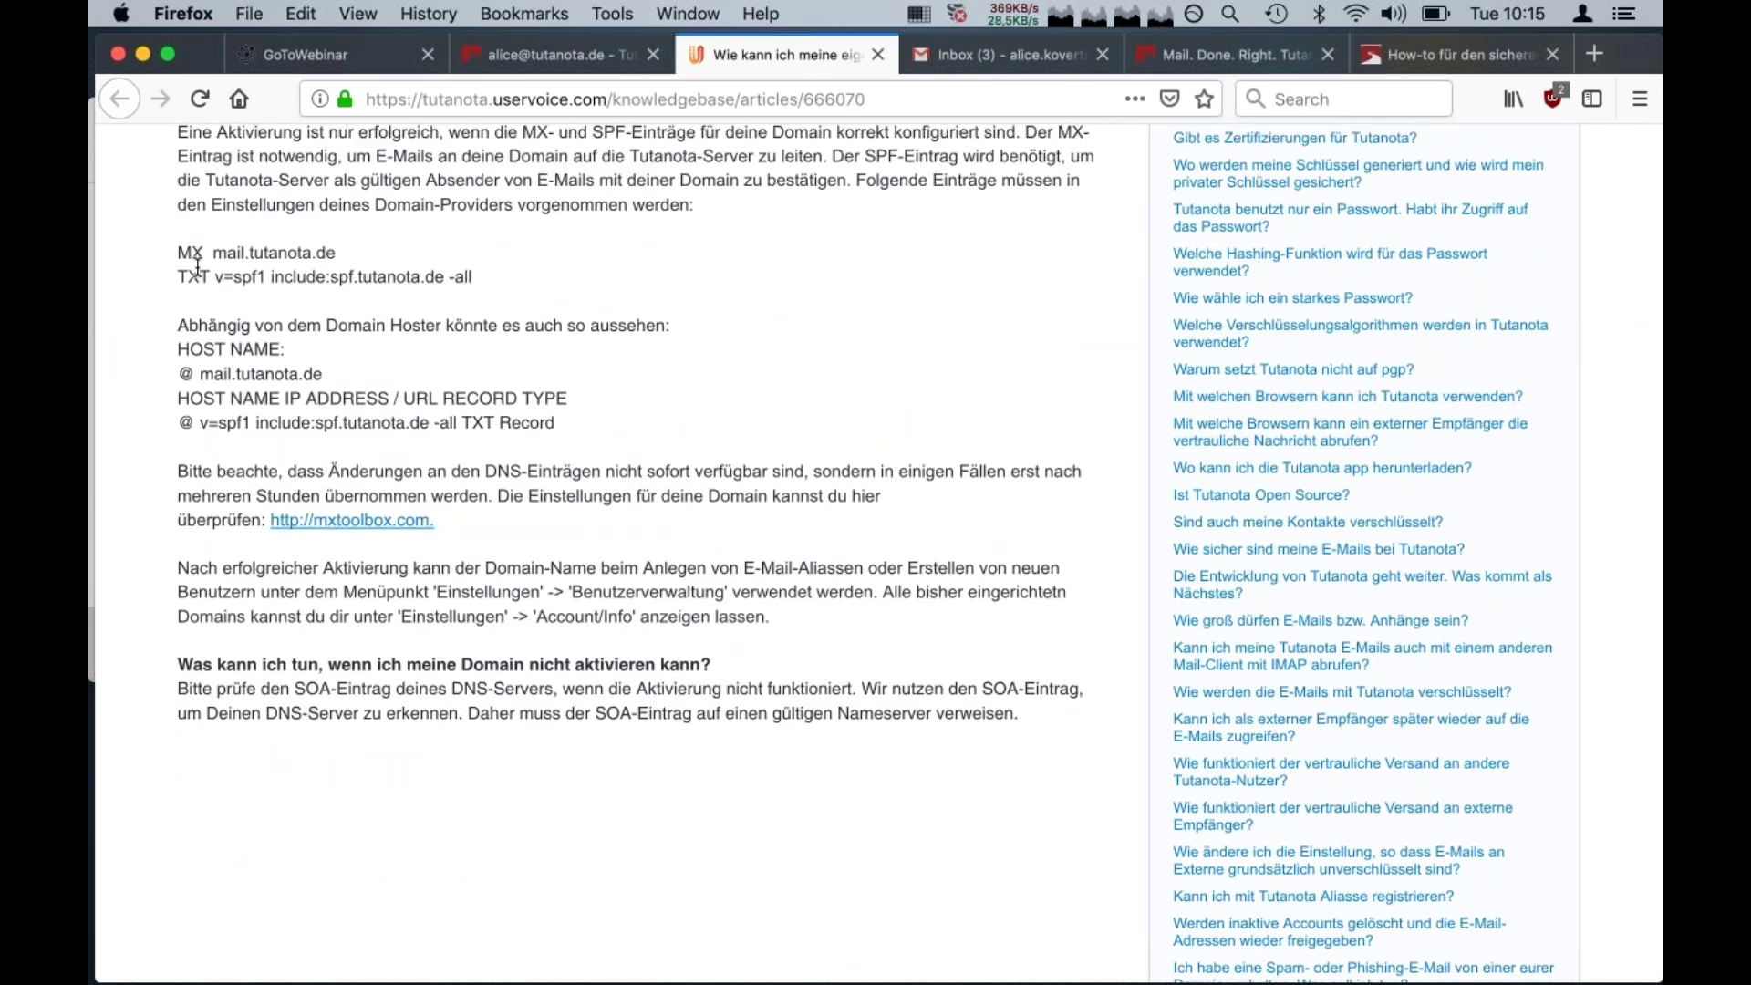
Select the required MX and TXT records, then return to the still-empty custom domains settings
left_click_drag(176, 256, 498, 268)
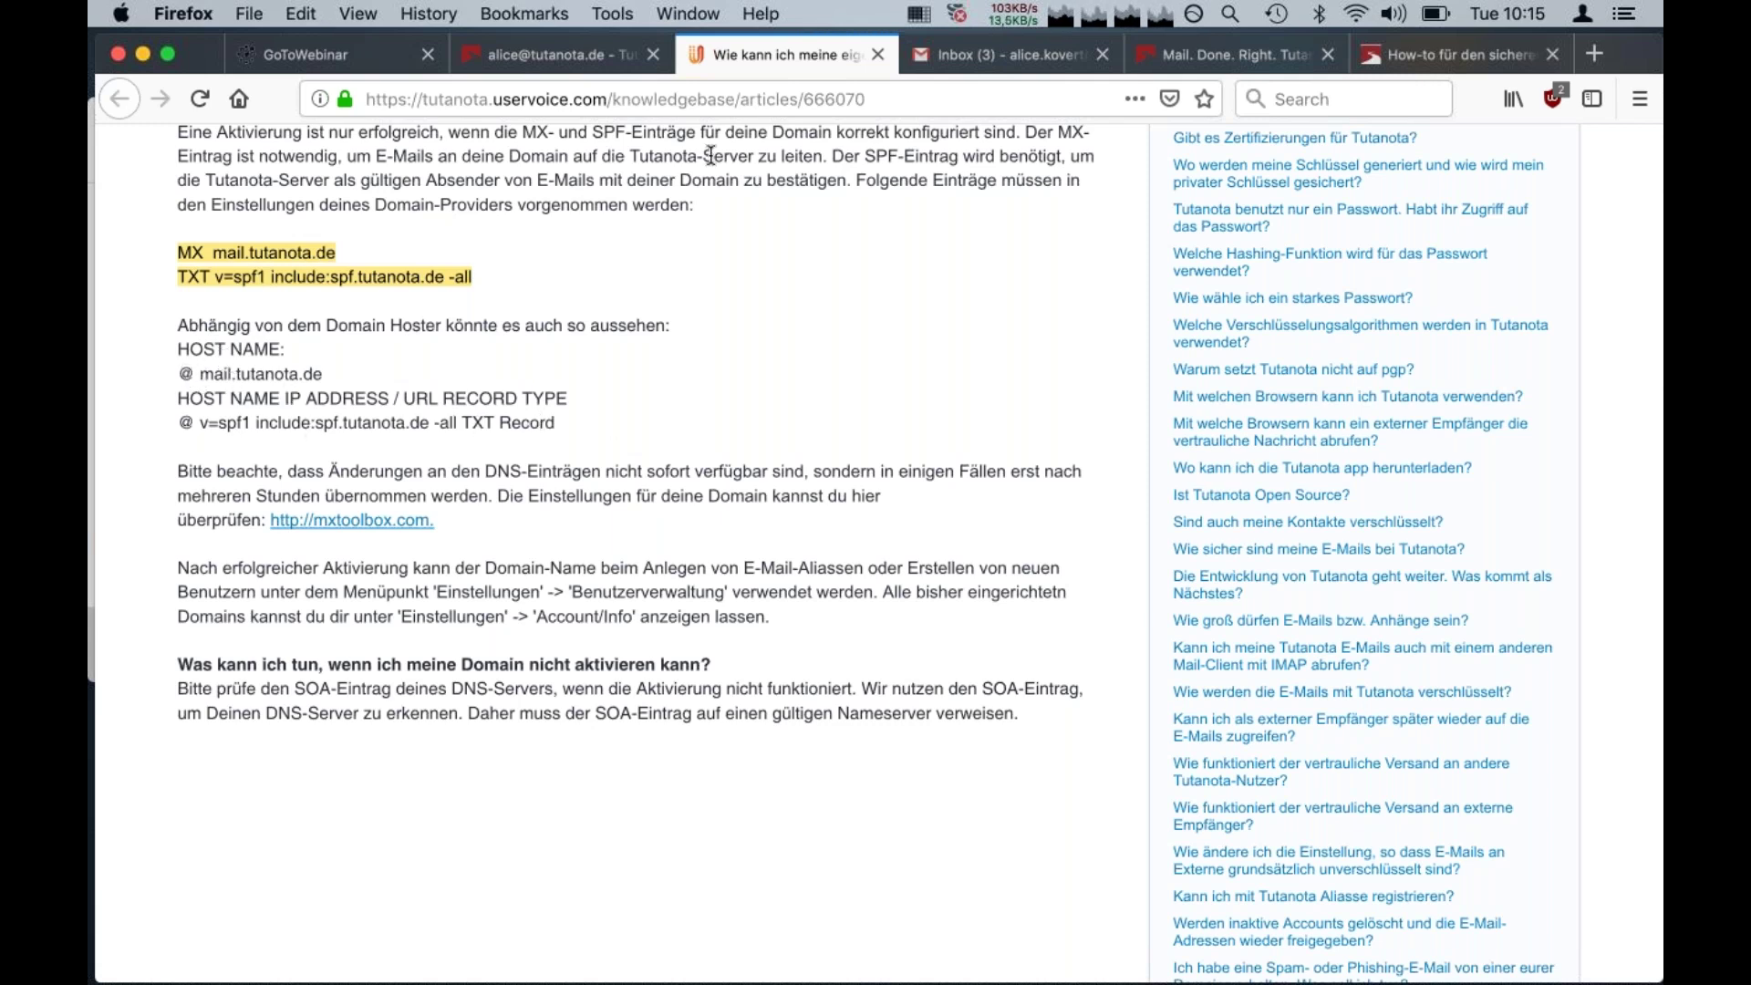
left_click(557, 241)
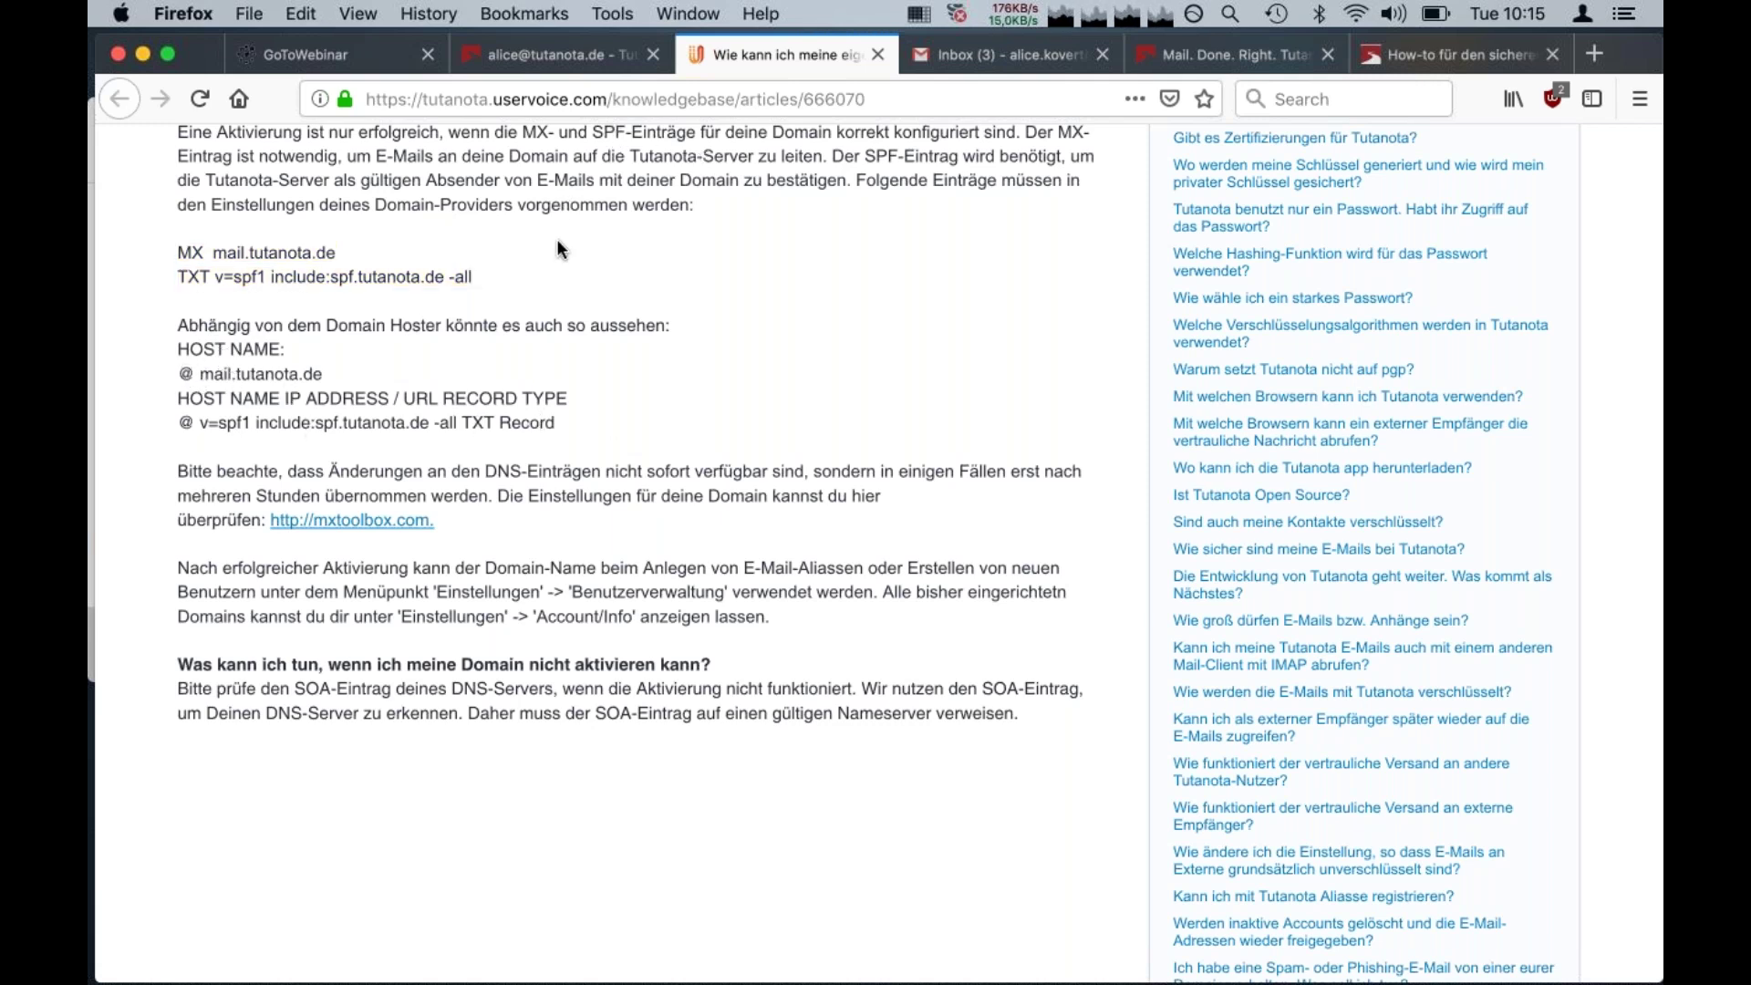
left_click(576, 69)
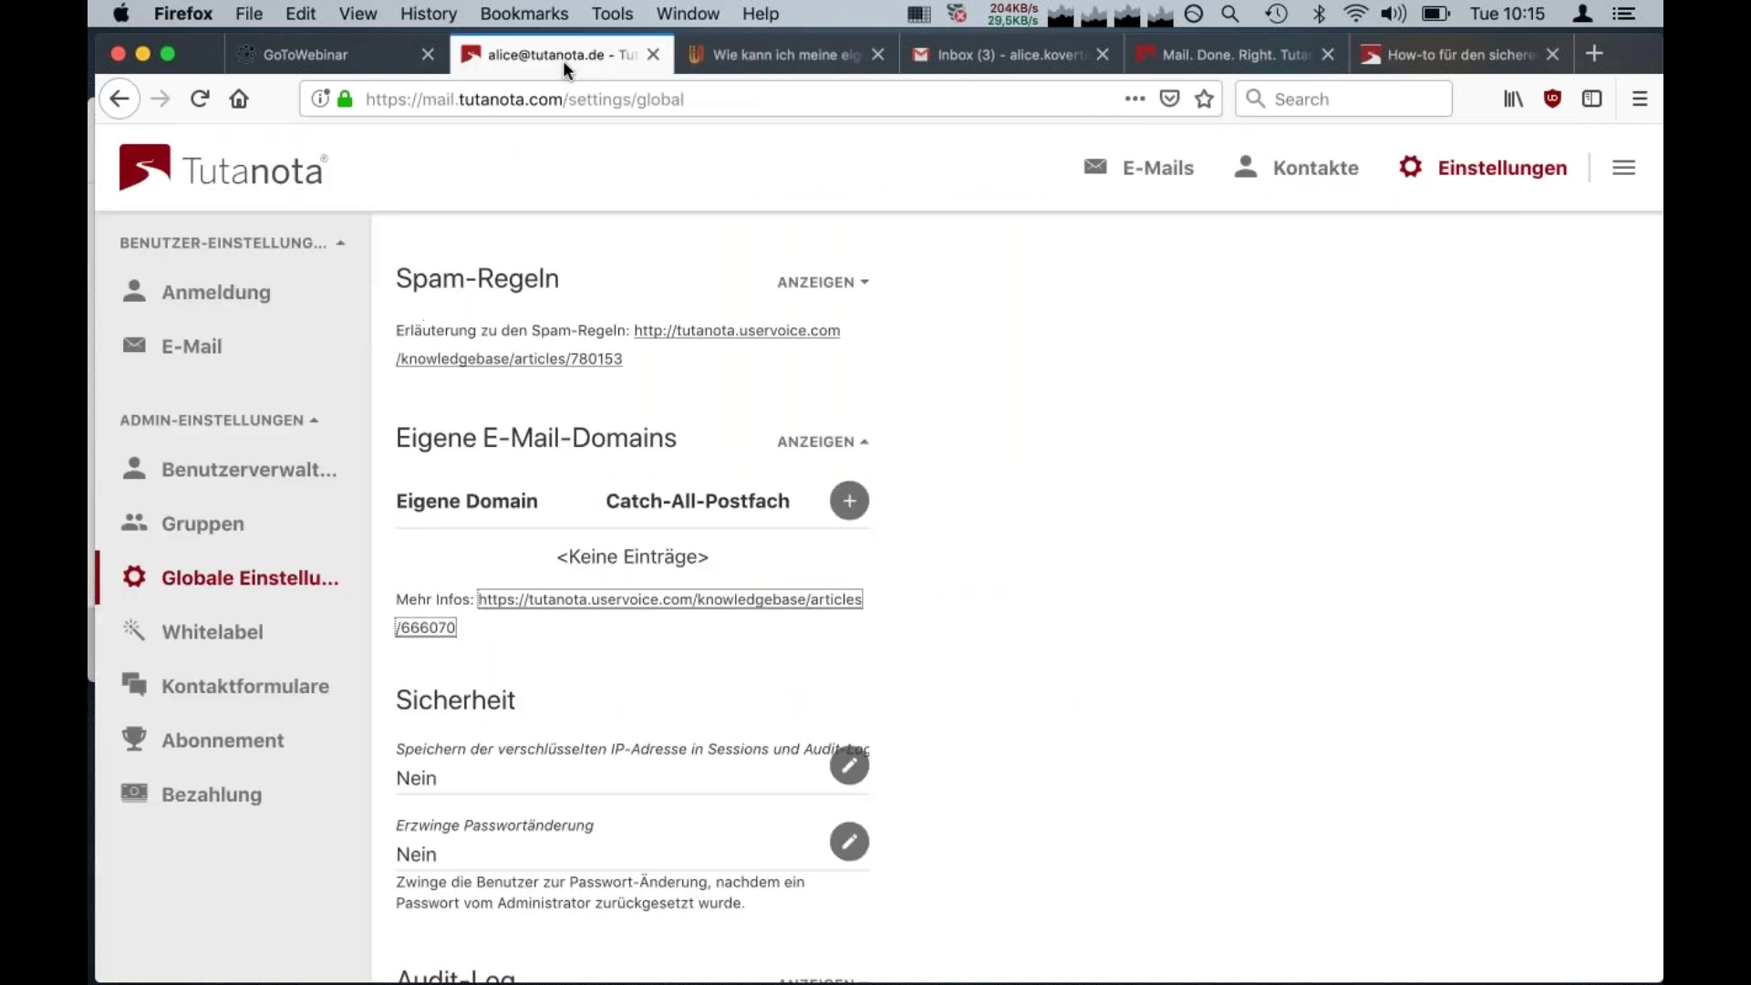
Add nothingtohide.info as a new entry under Eigene E-Mail-Domains
left_click(847, 500)
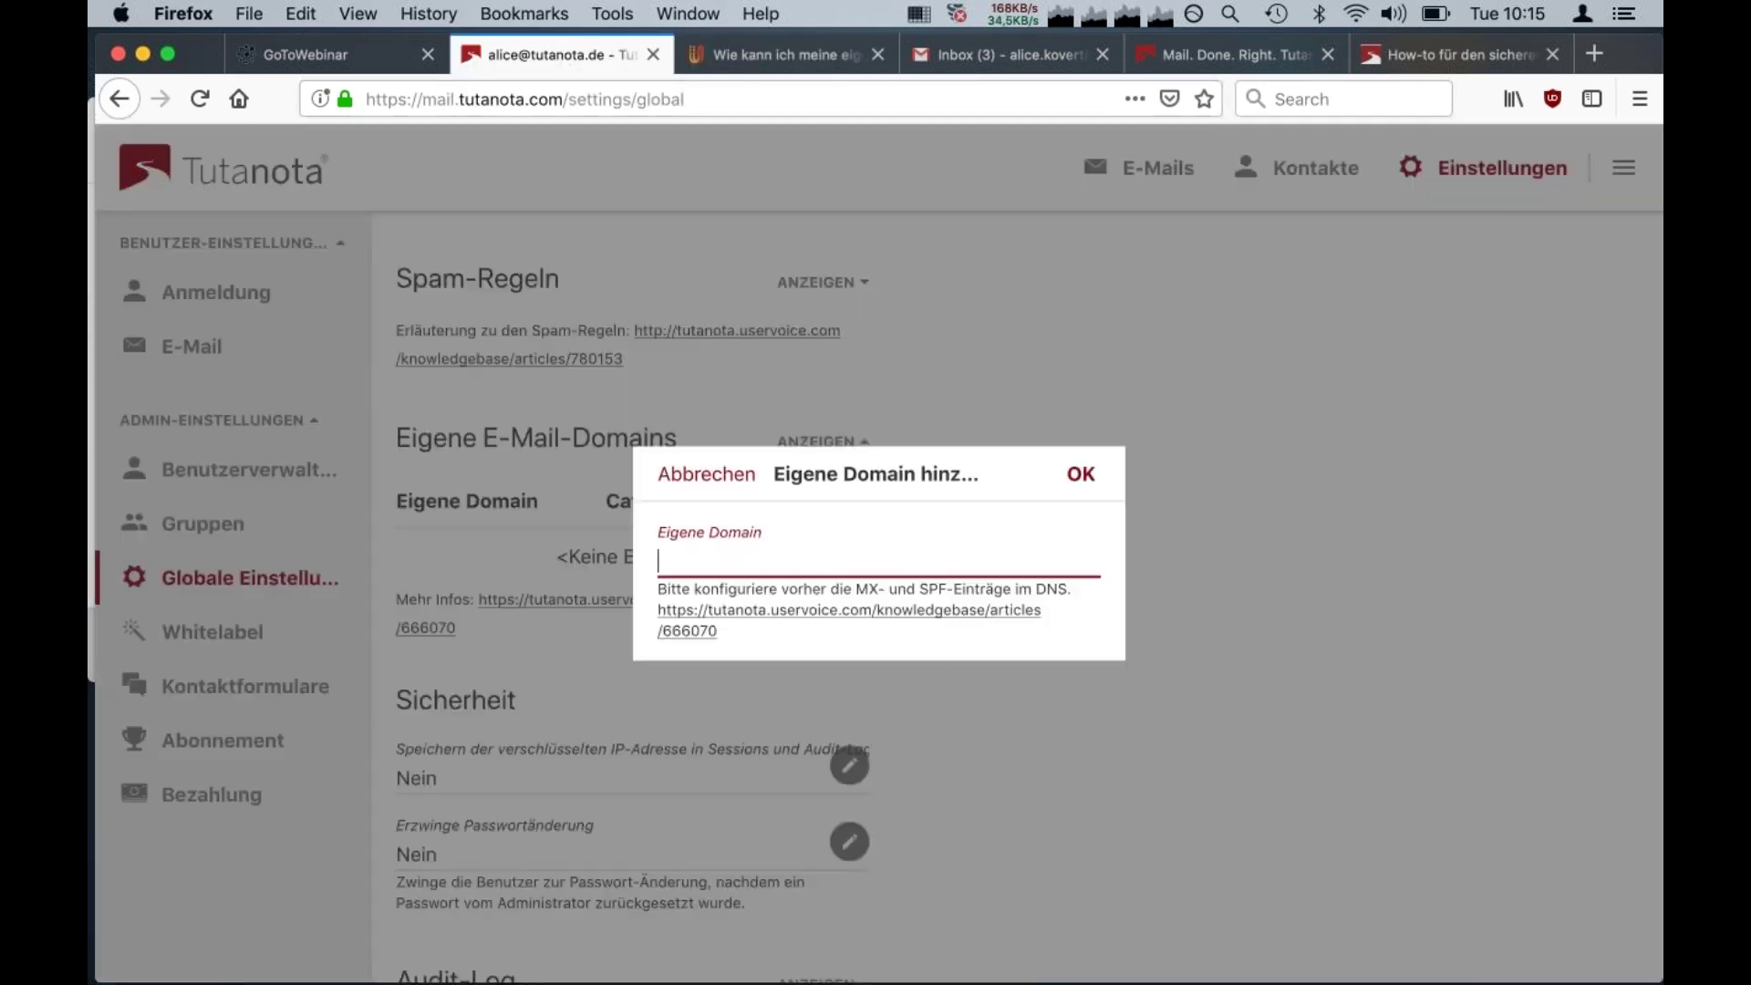
type("nothingtohide.info")
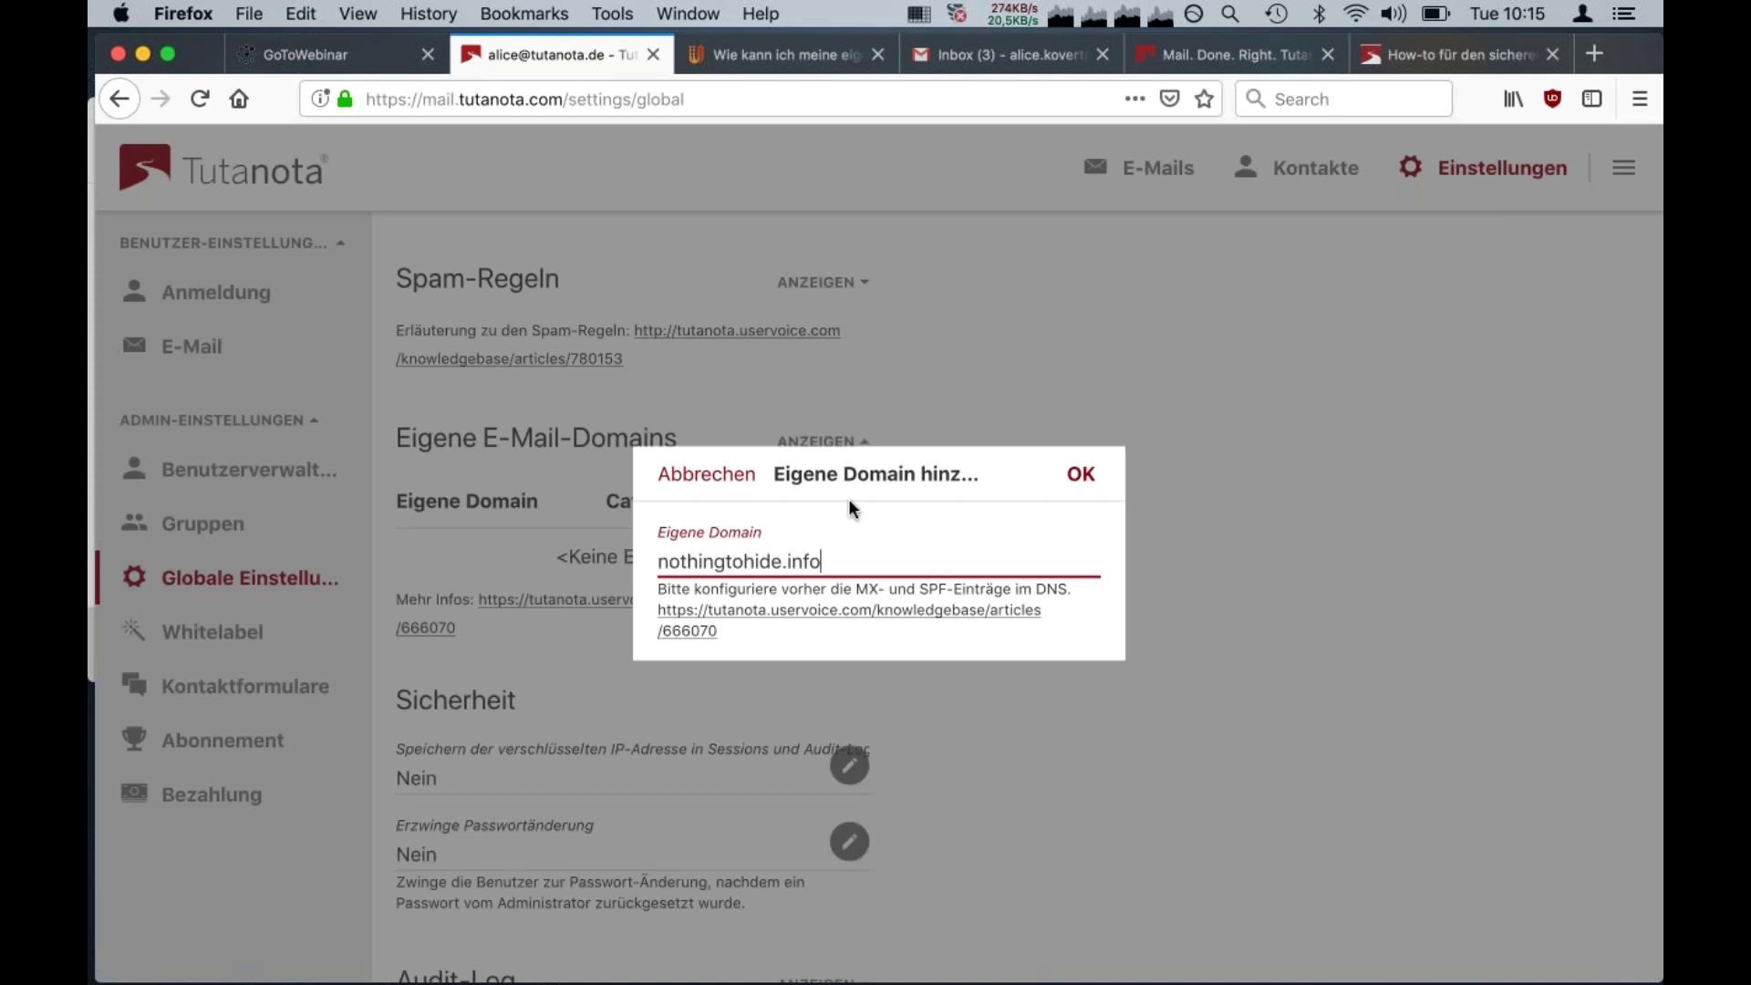
left_click(1083, 476)
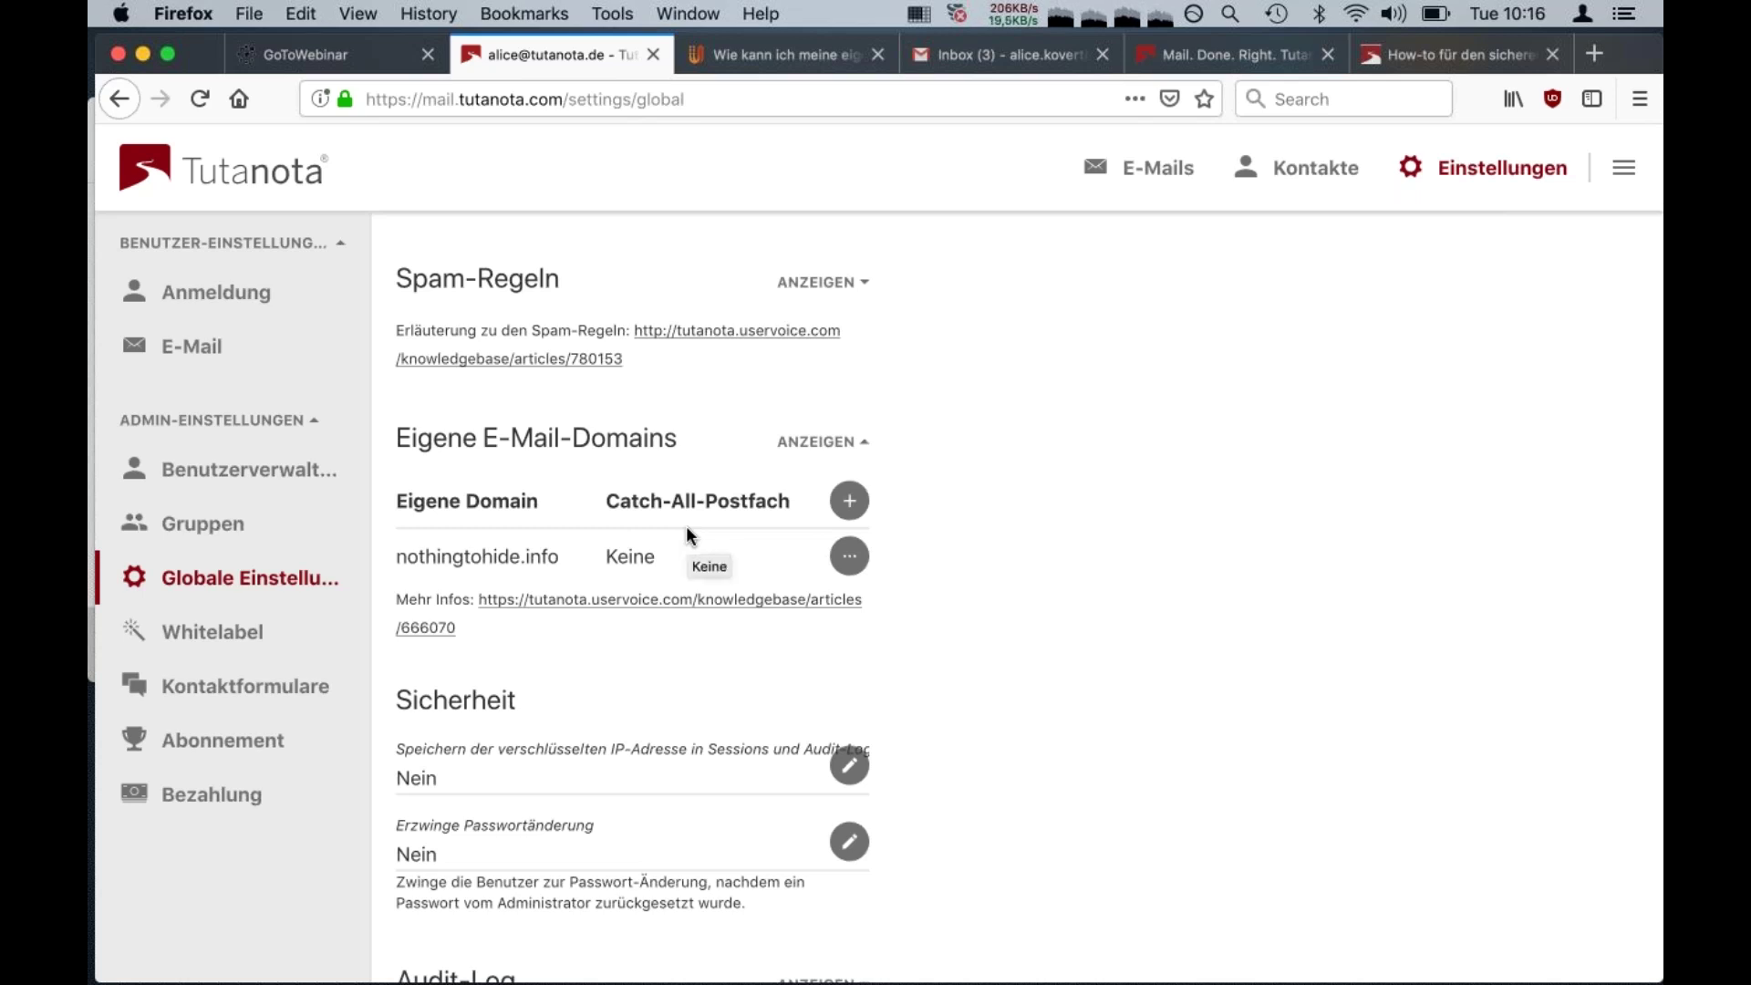
Change the nothingtohide.info catch-all mailbox from Keine to the account's own mailbox
left_click(853, 553)
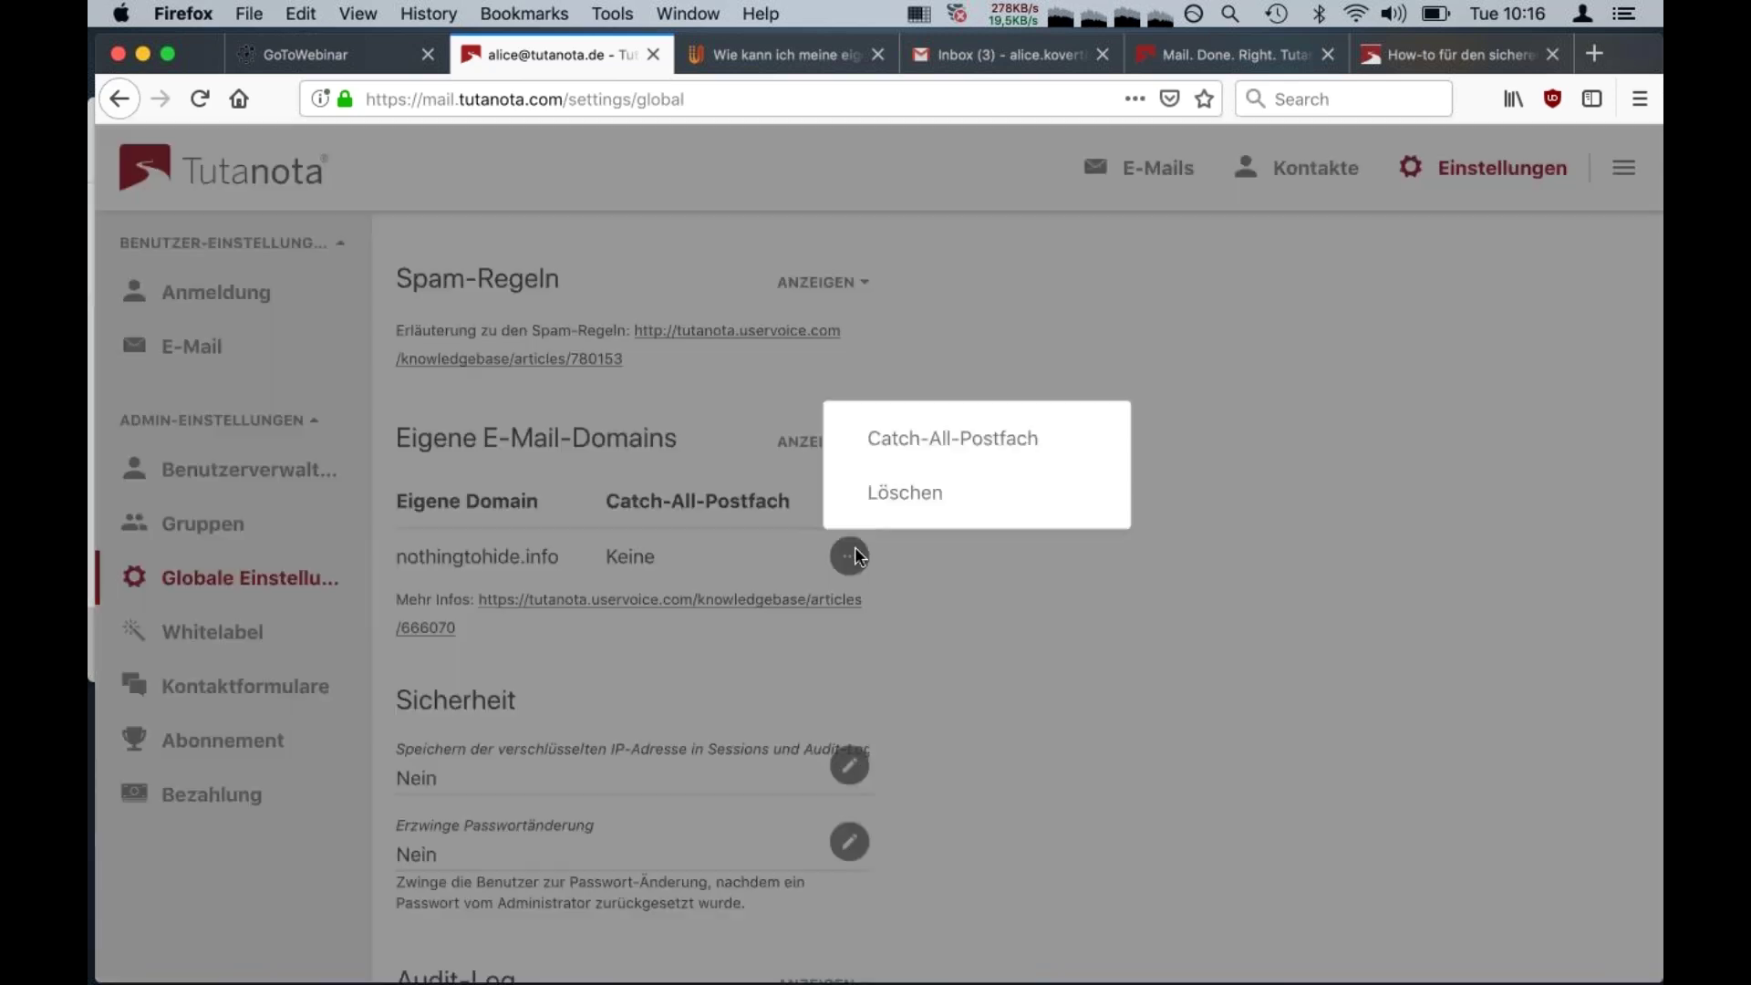
left_click(954, 441)
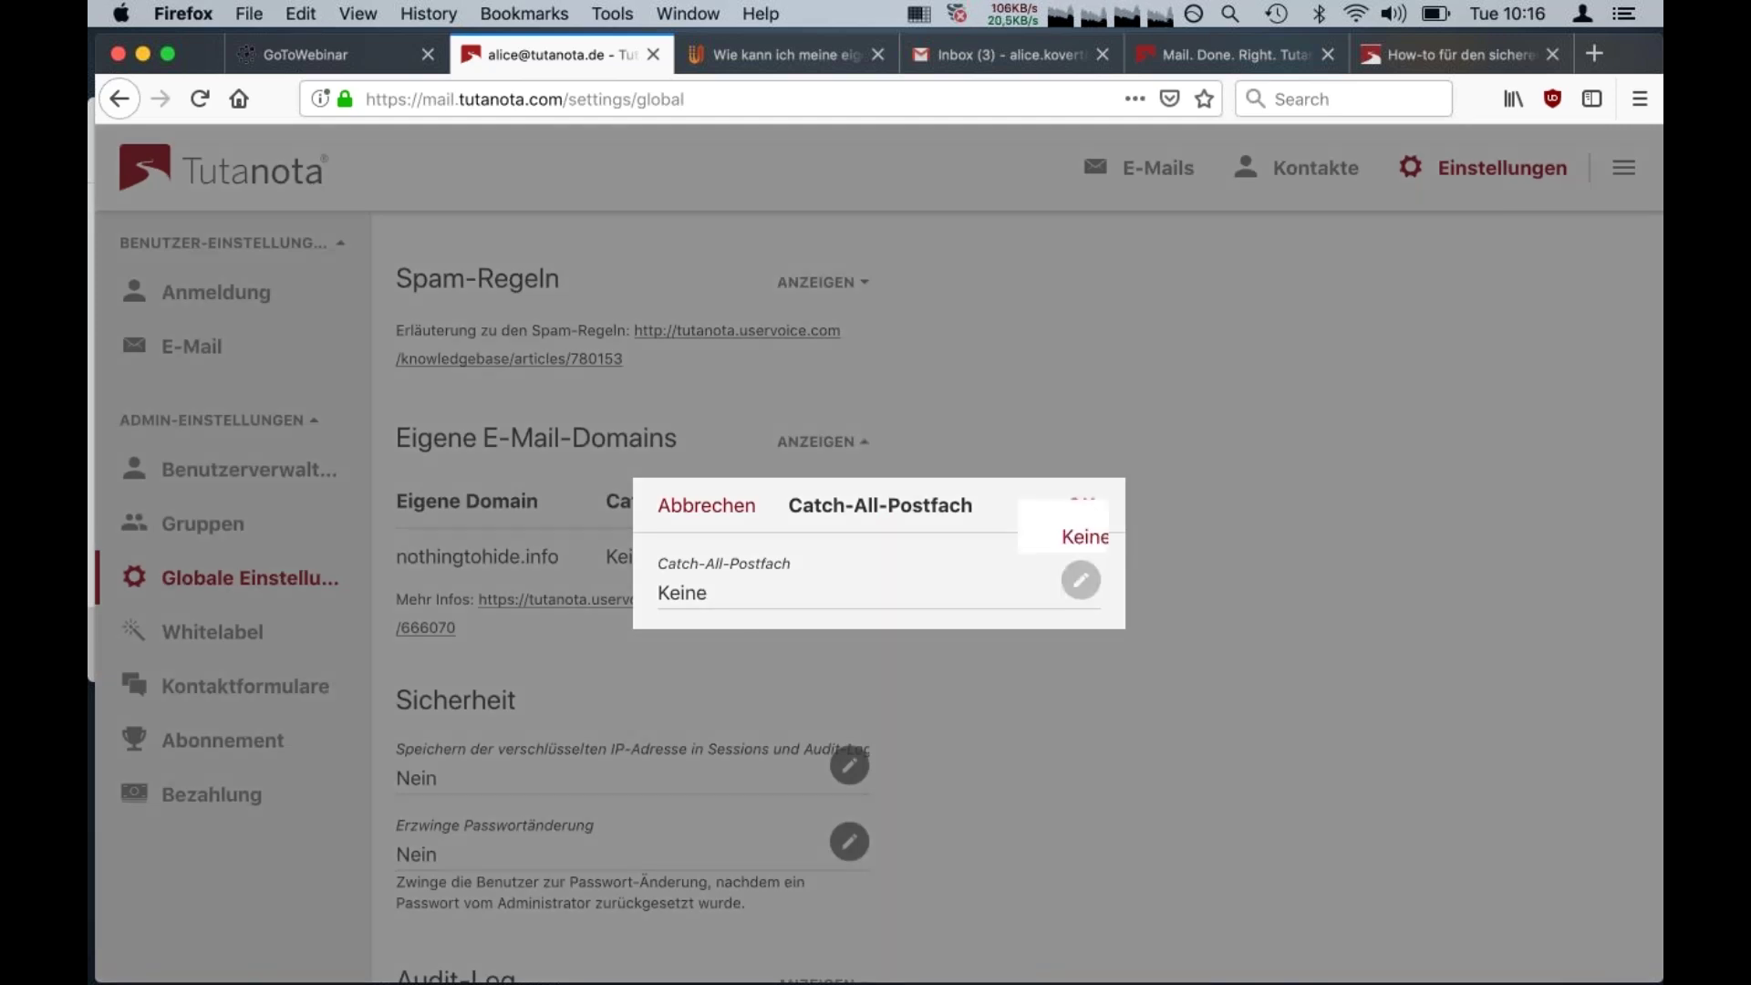
left_click(1081, 580)
left_click(869, 463)
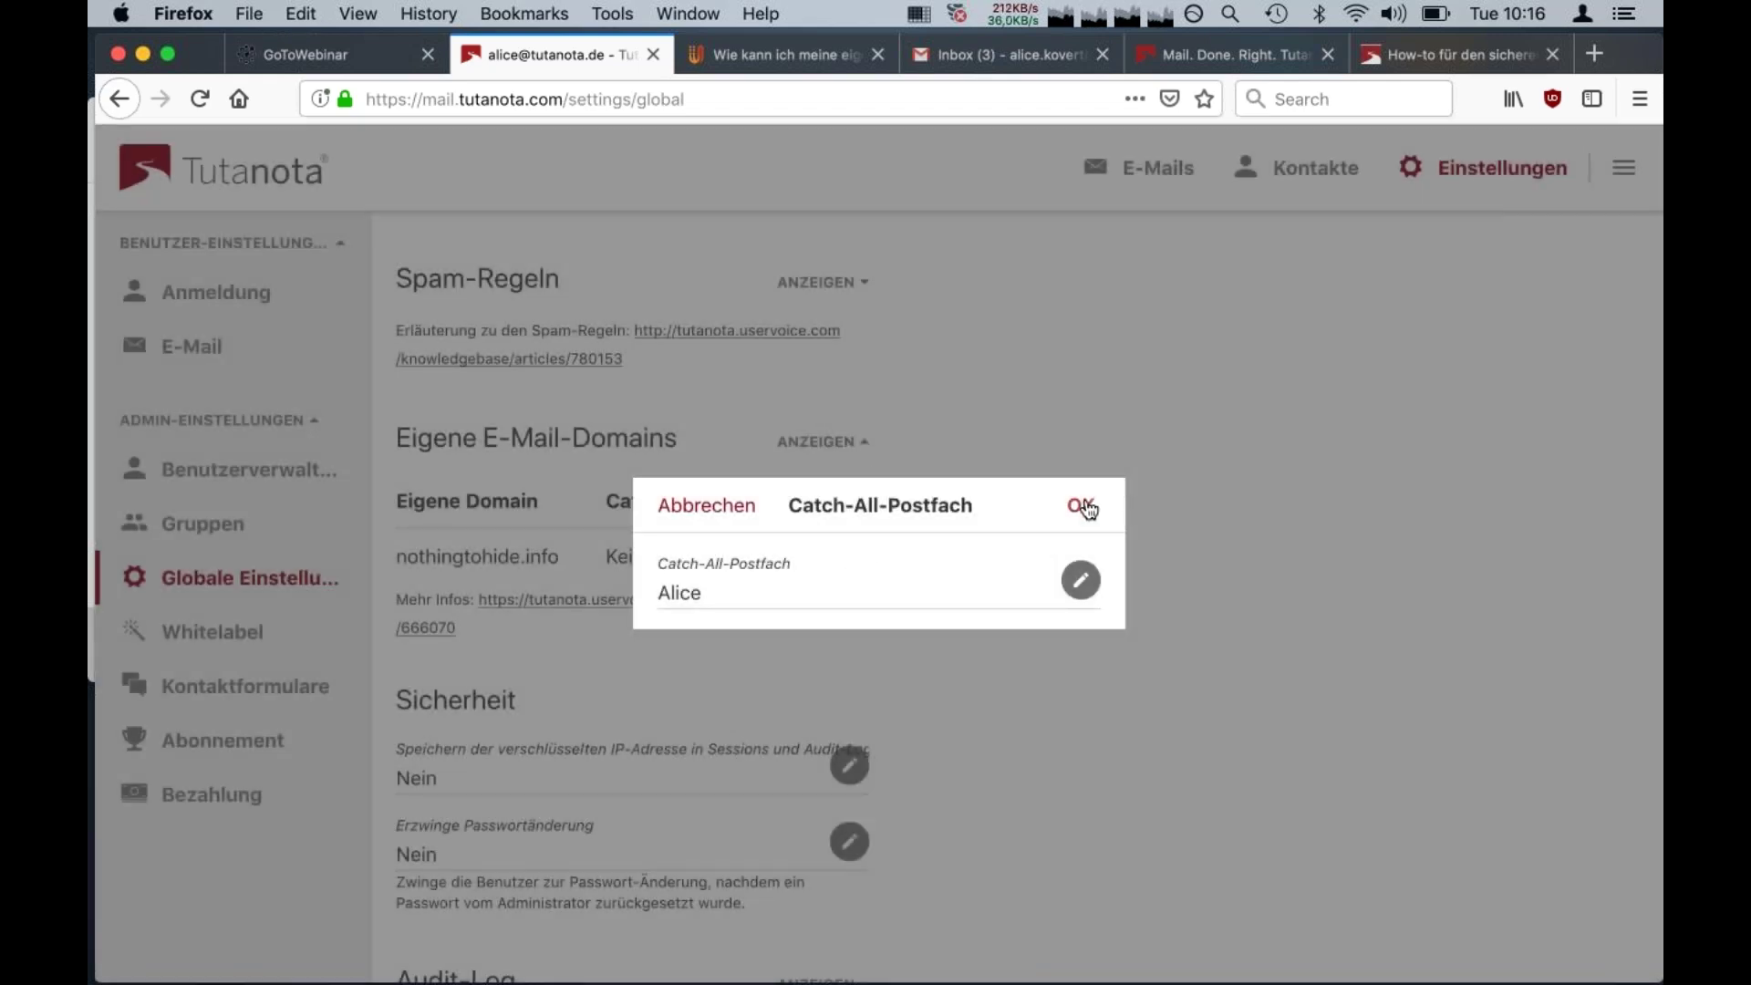
left_click(1085, 507)
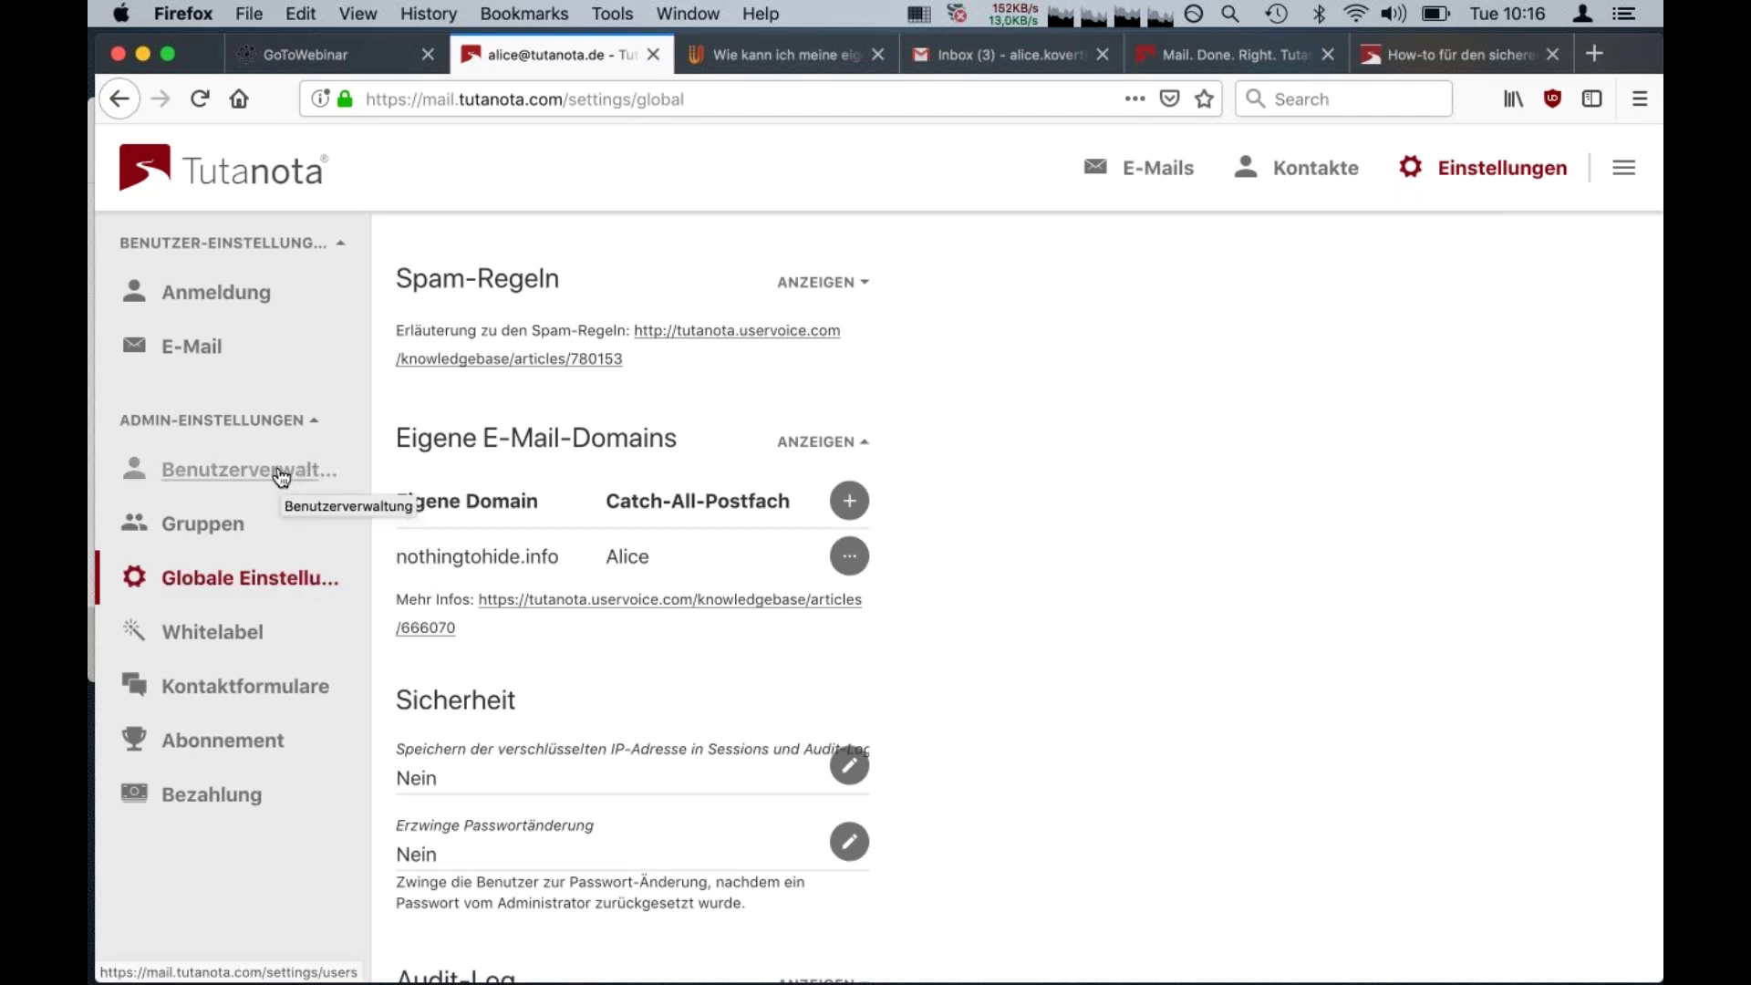
Open Benutzerverwaltung and inspect the account owner's details, leaving the global admin setting unchanged
left_click(252, 478)
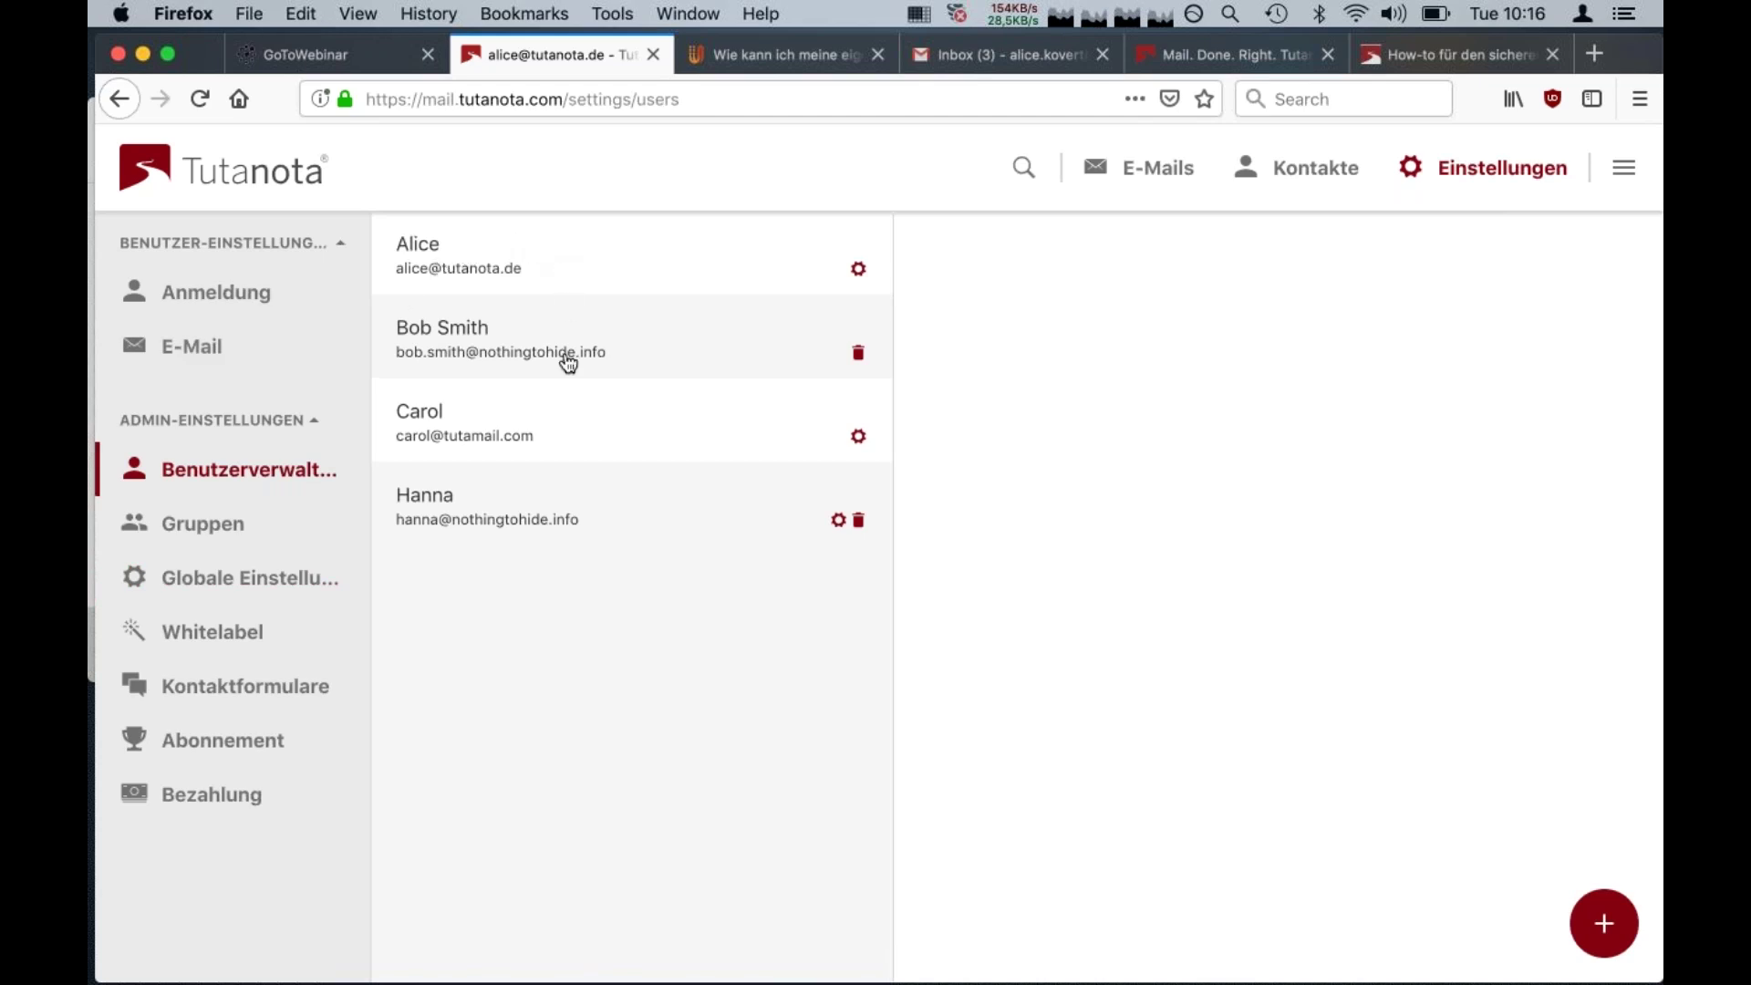
left_click(648, 267)
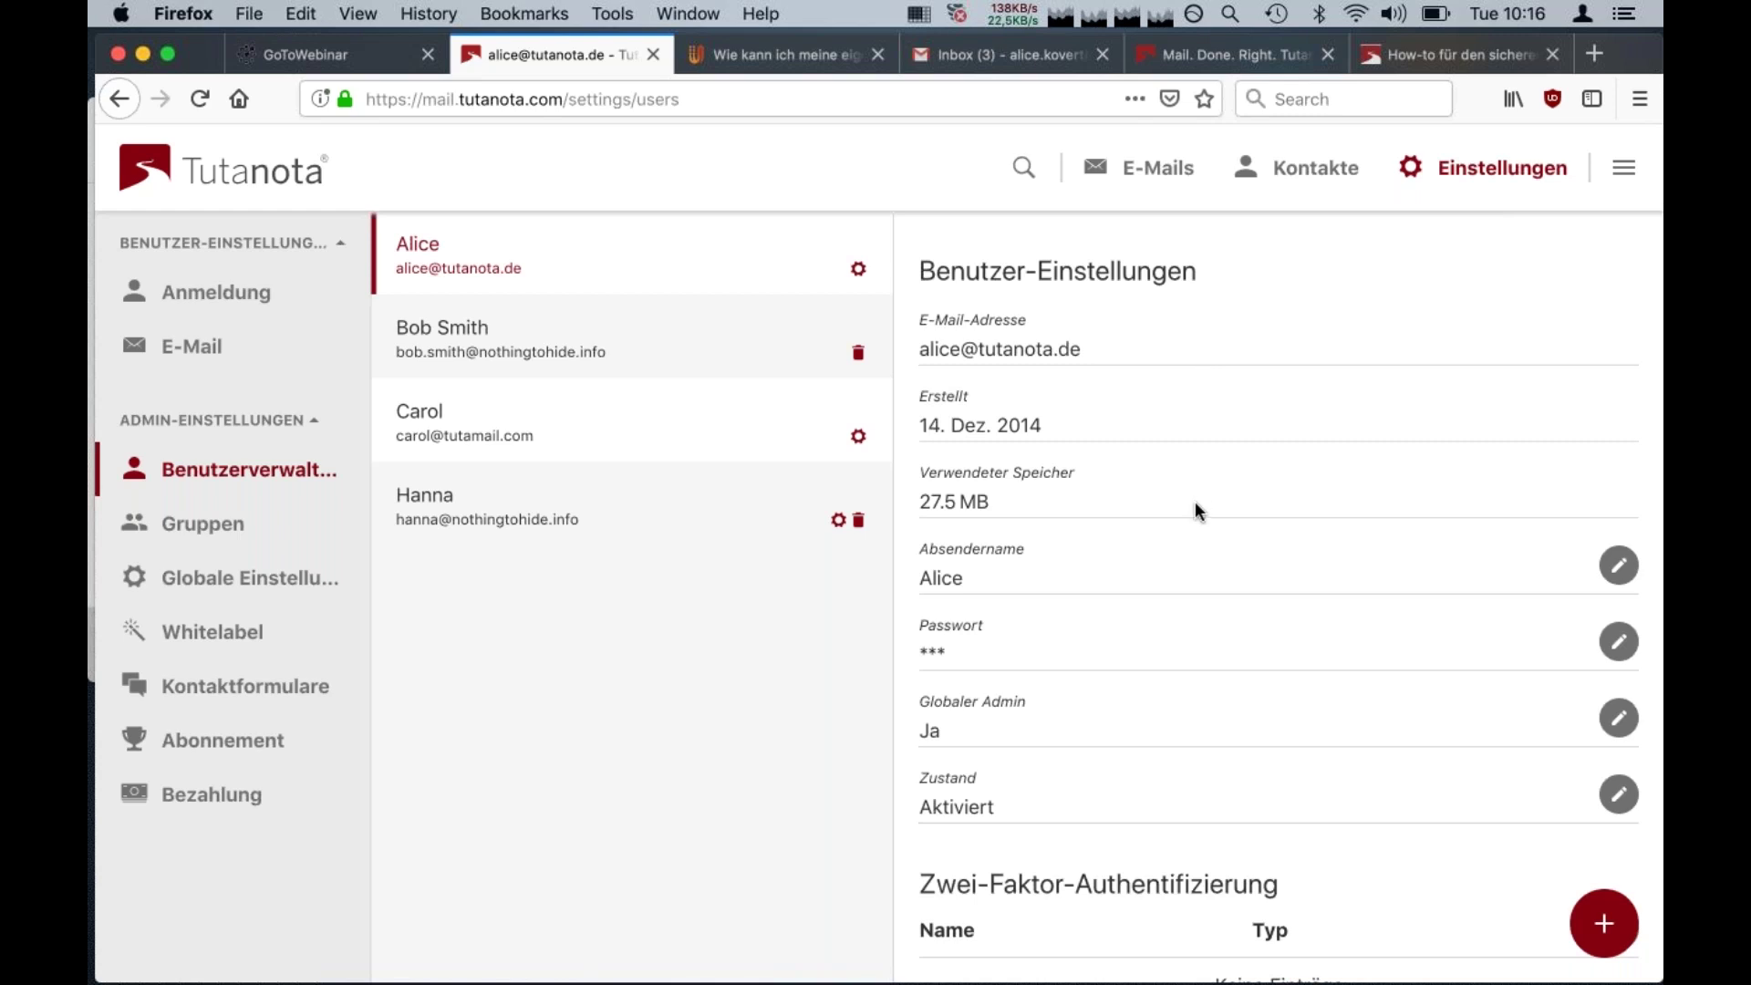
scroll(1199, 509, "down", 5)
scroll(1200, 509, "up", 5)
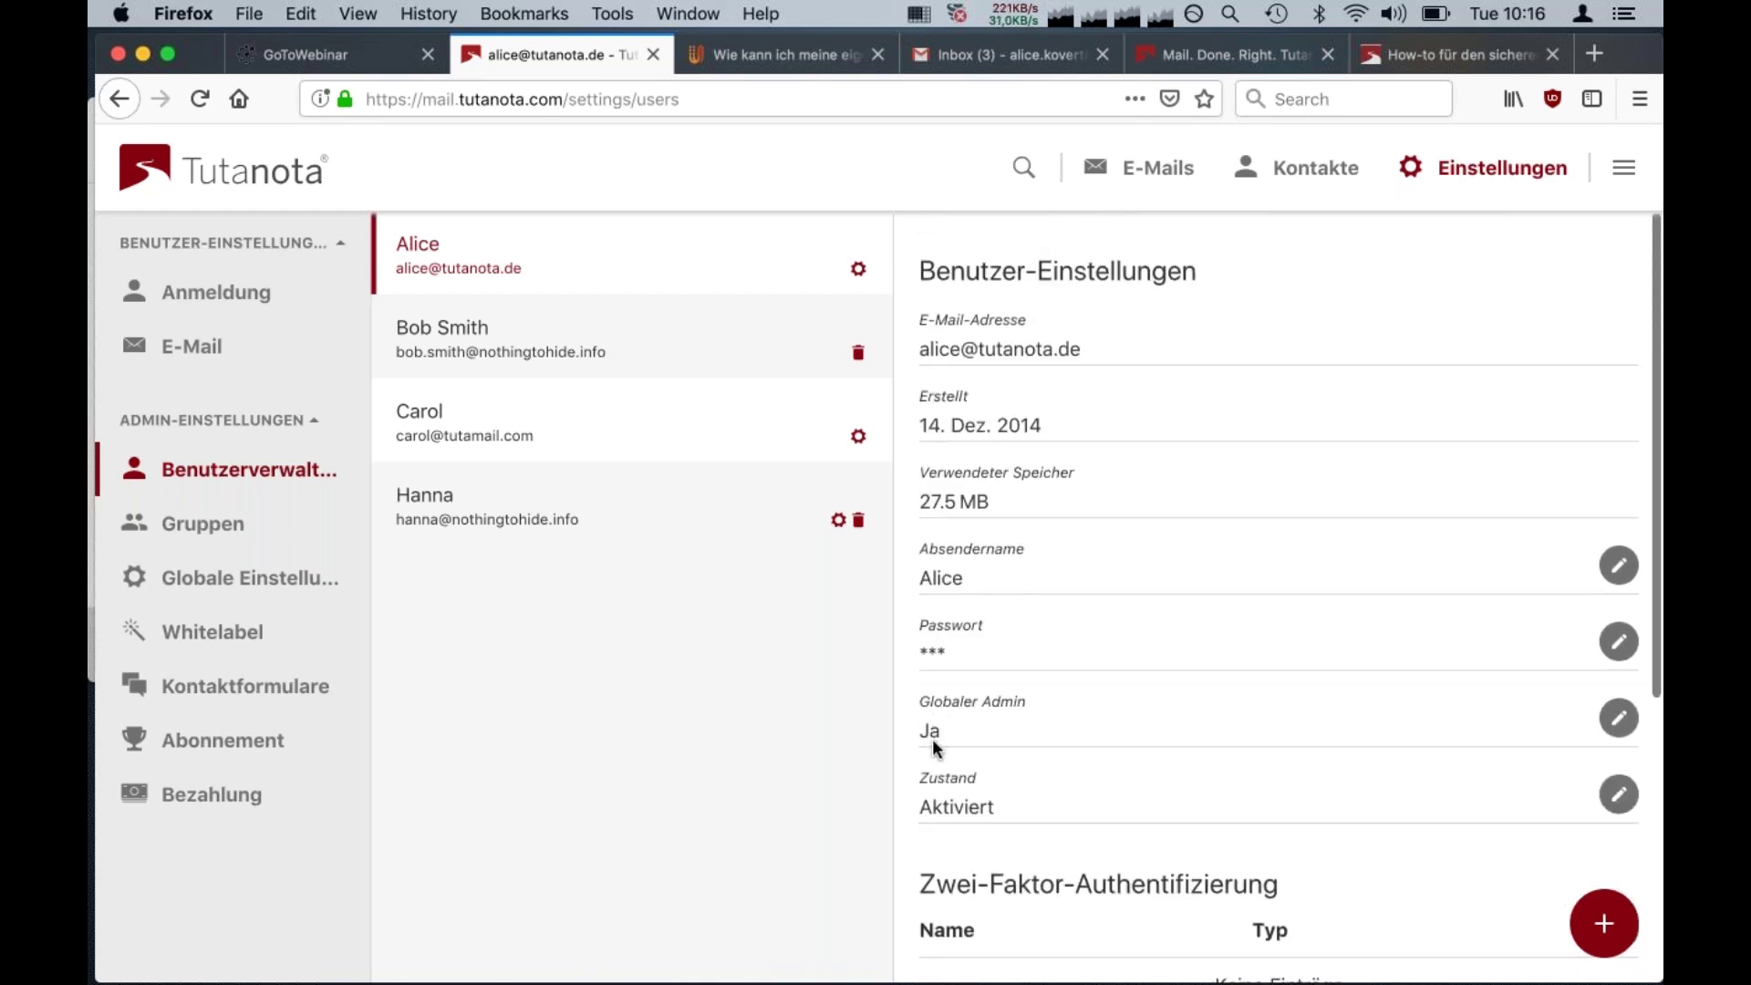
scroll(1388, 762, "down", 3)
scroll(1551, 739, "up", 3)
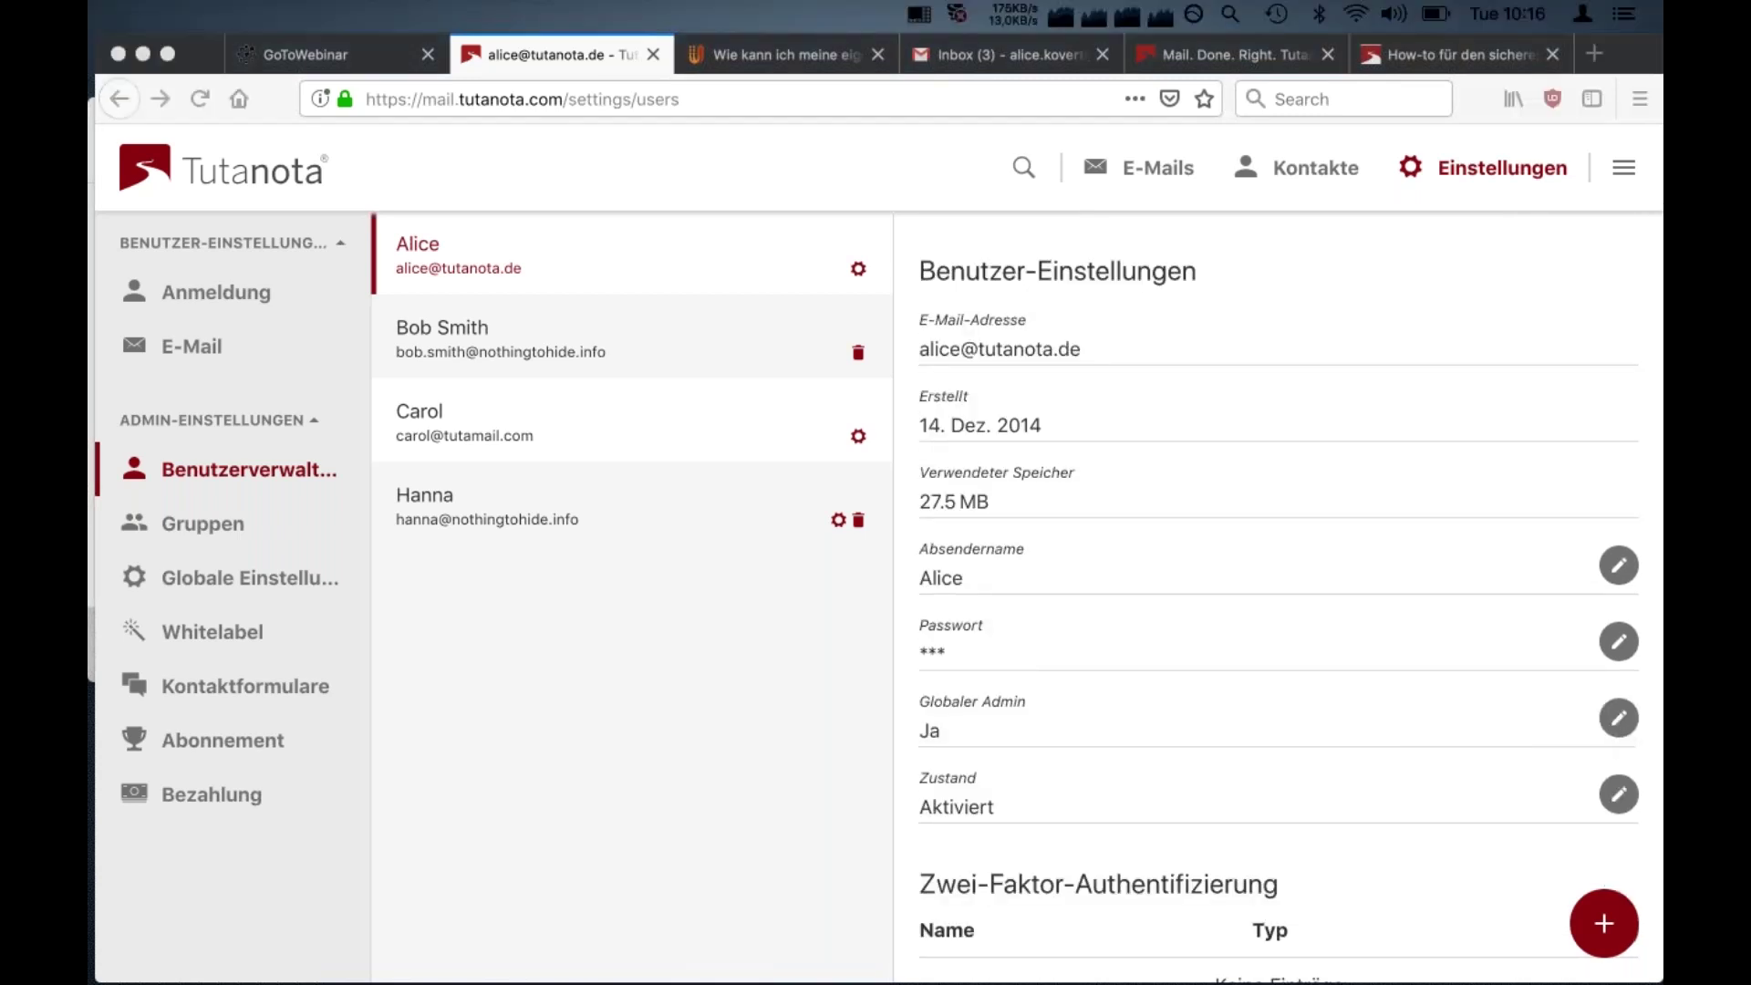
left_click(1622, 743)
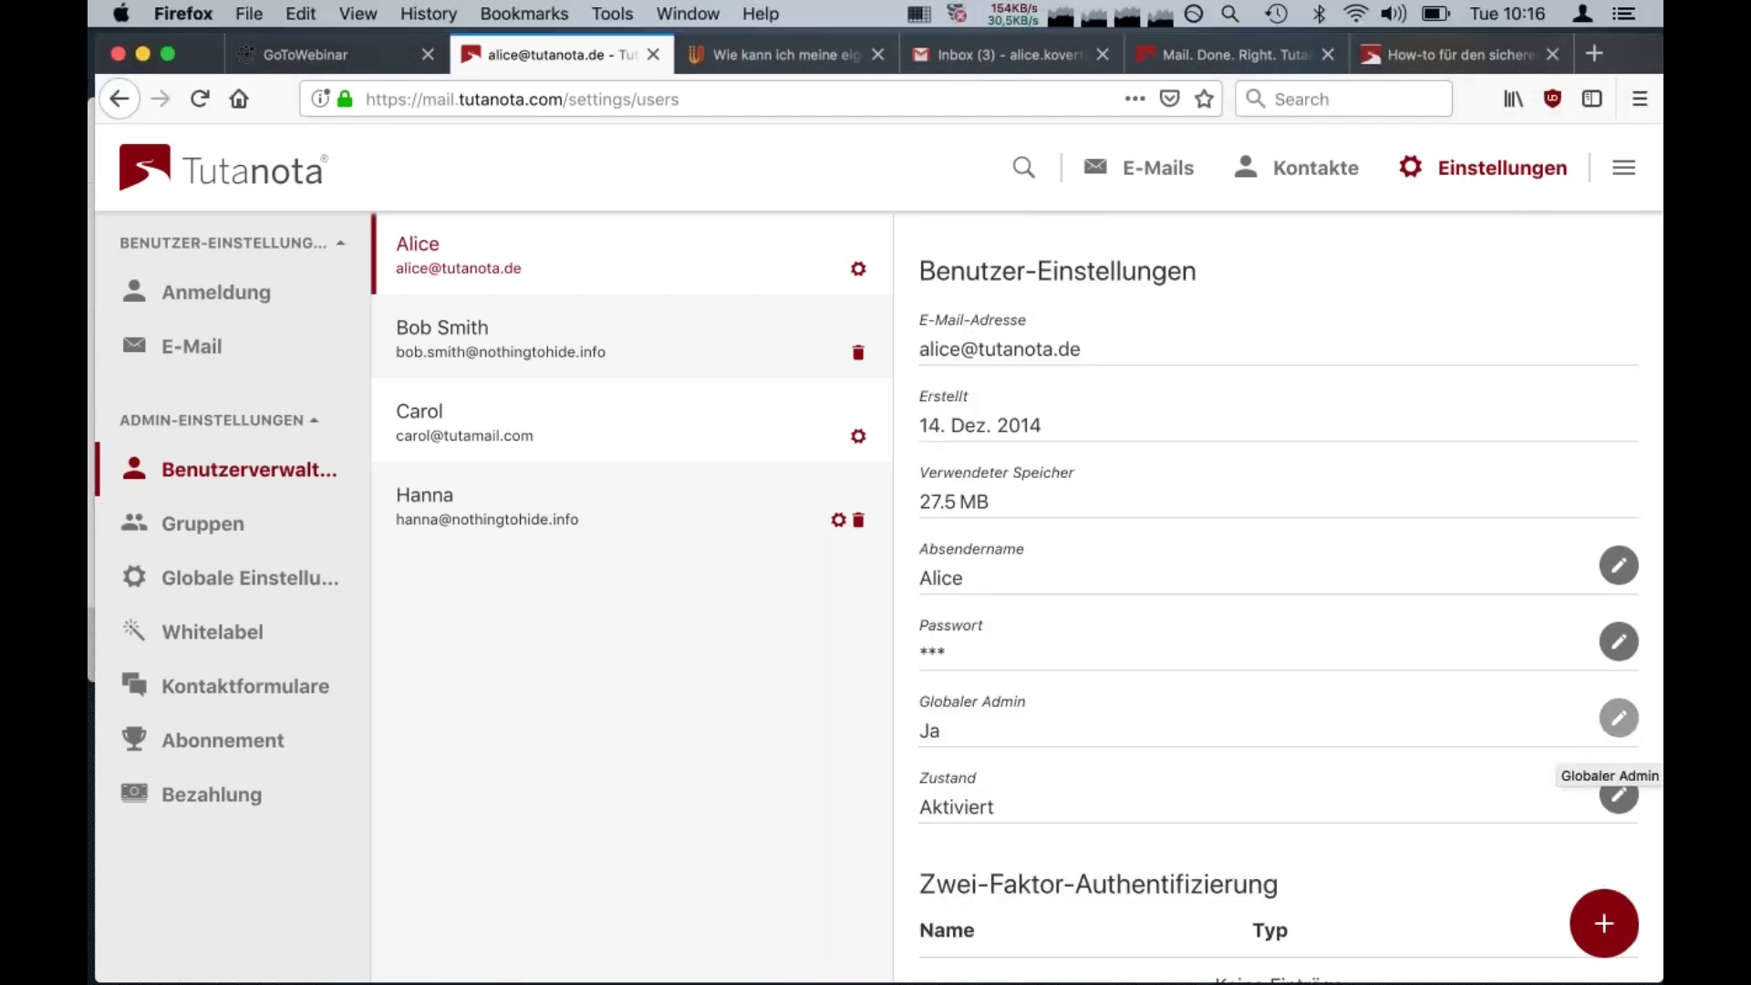
left_click(1620, 735)
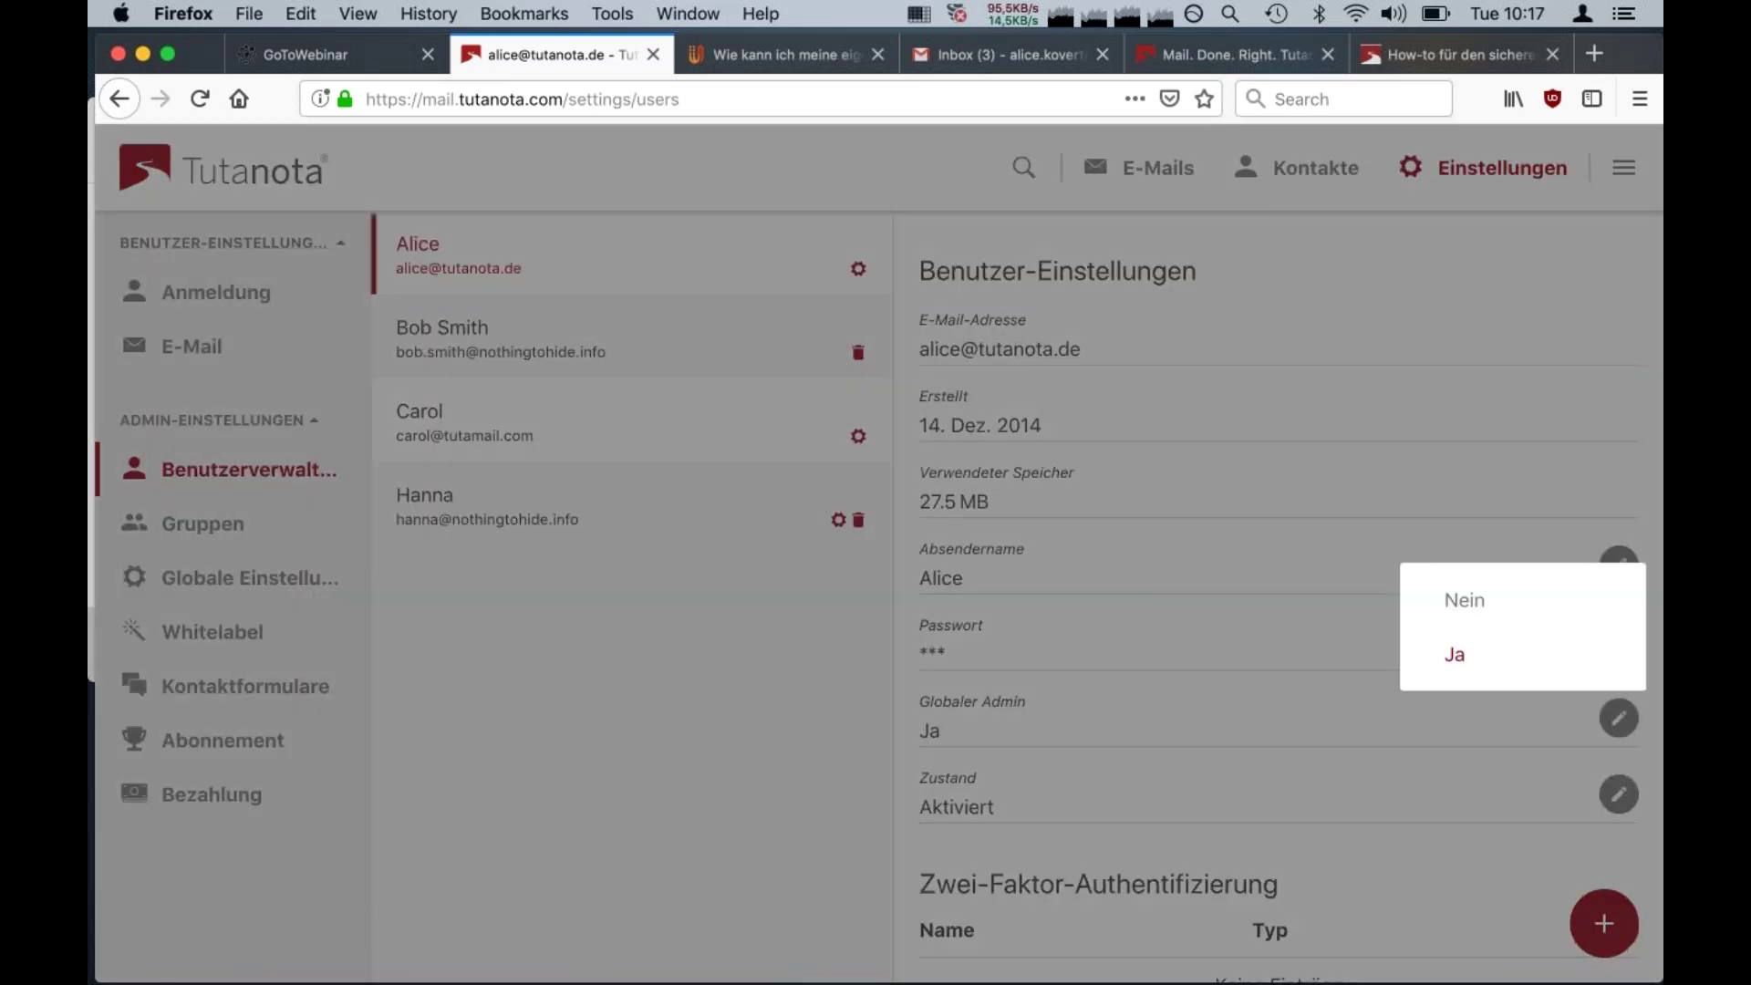
left_click(1455, 654)
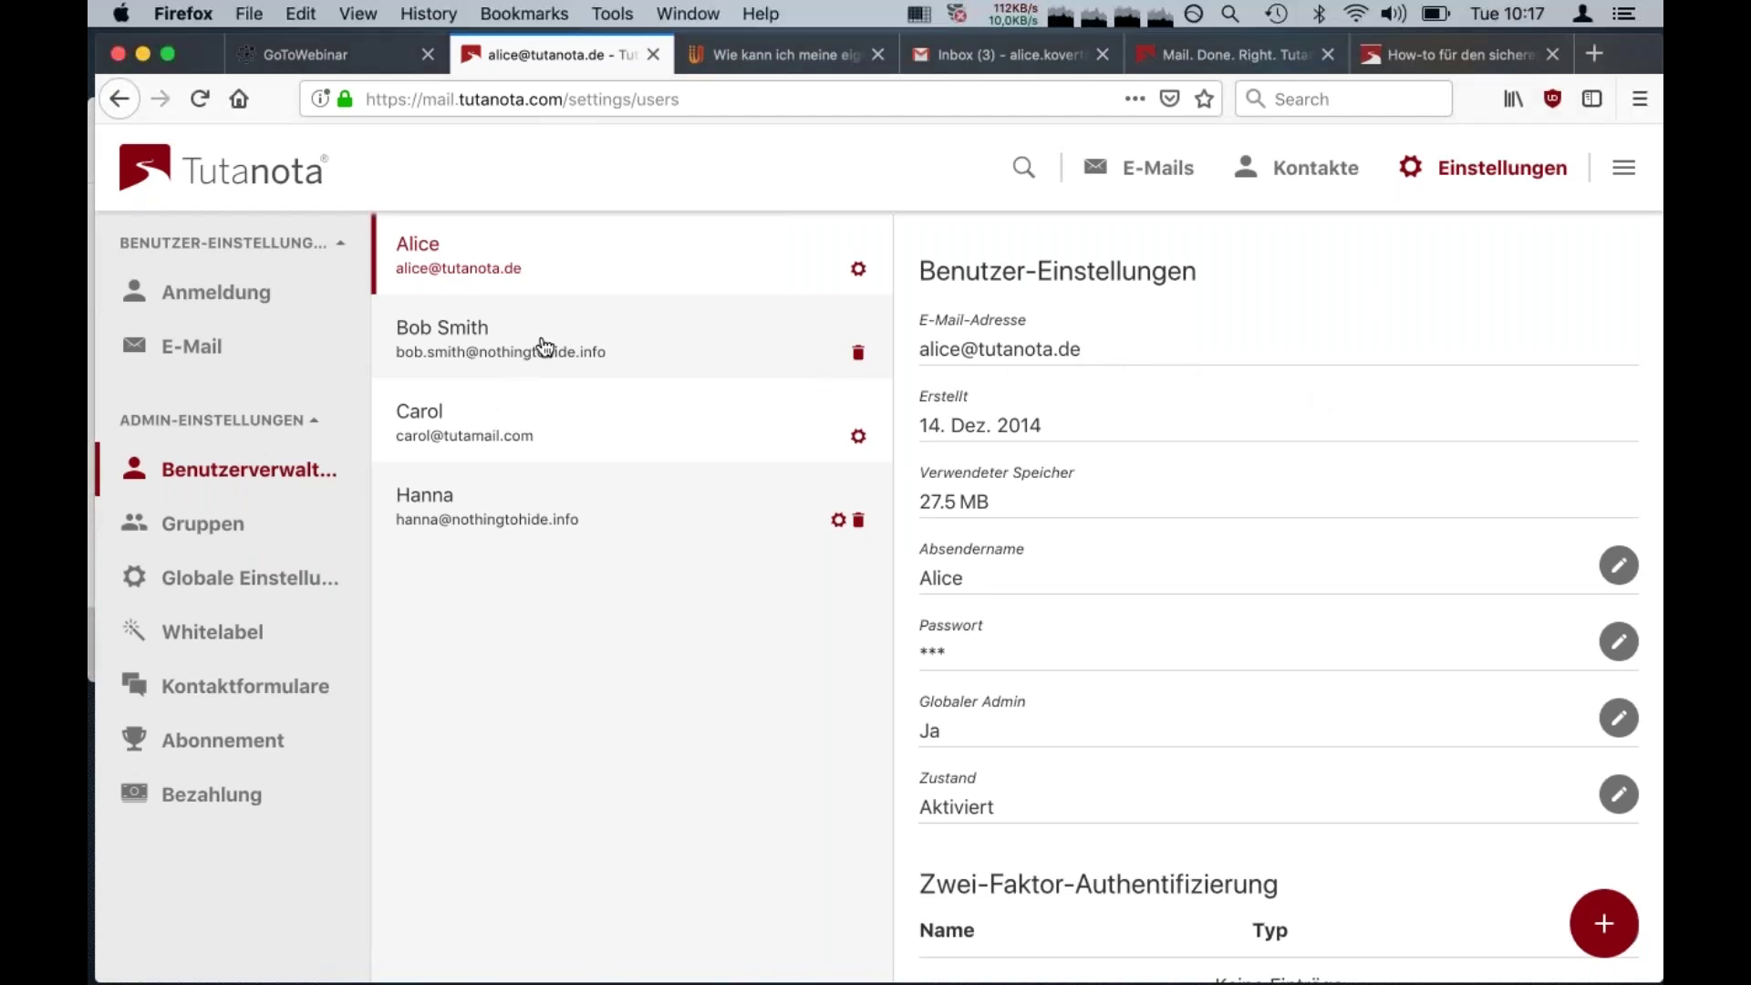
View the details of the other users, including the deactivated nothingtohide.info user
left_click(545, 346)
left_click(506, 430)
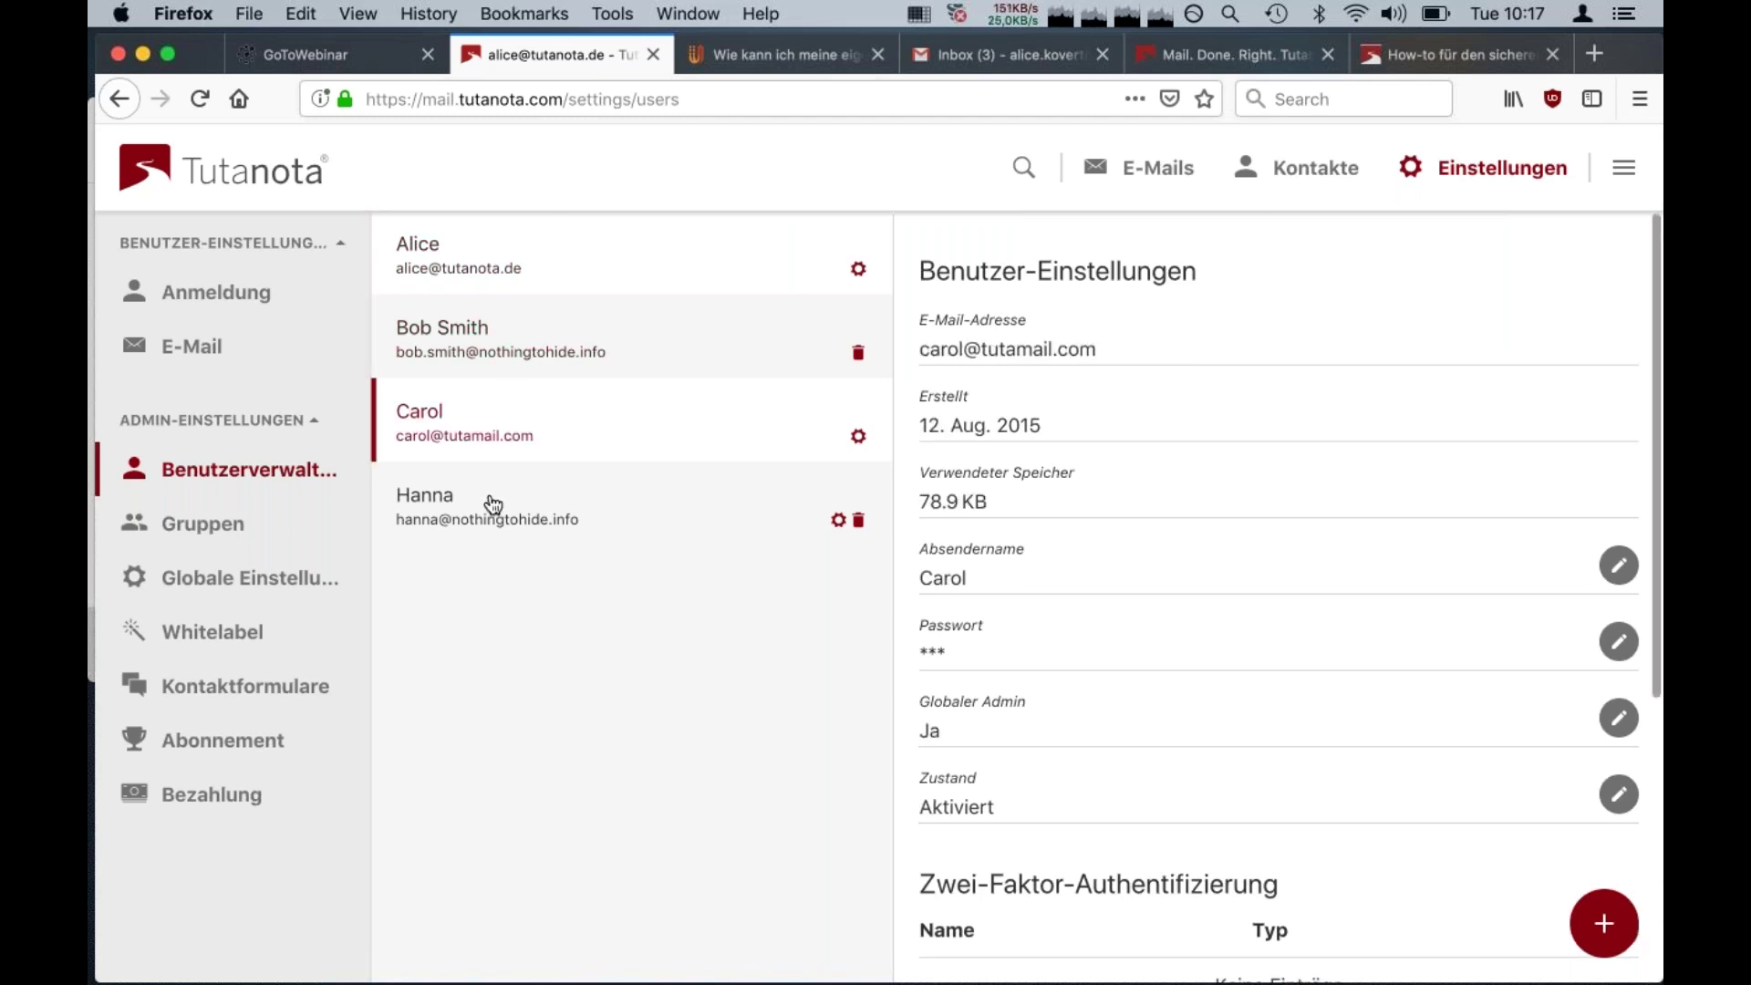
left_click(493, 505)
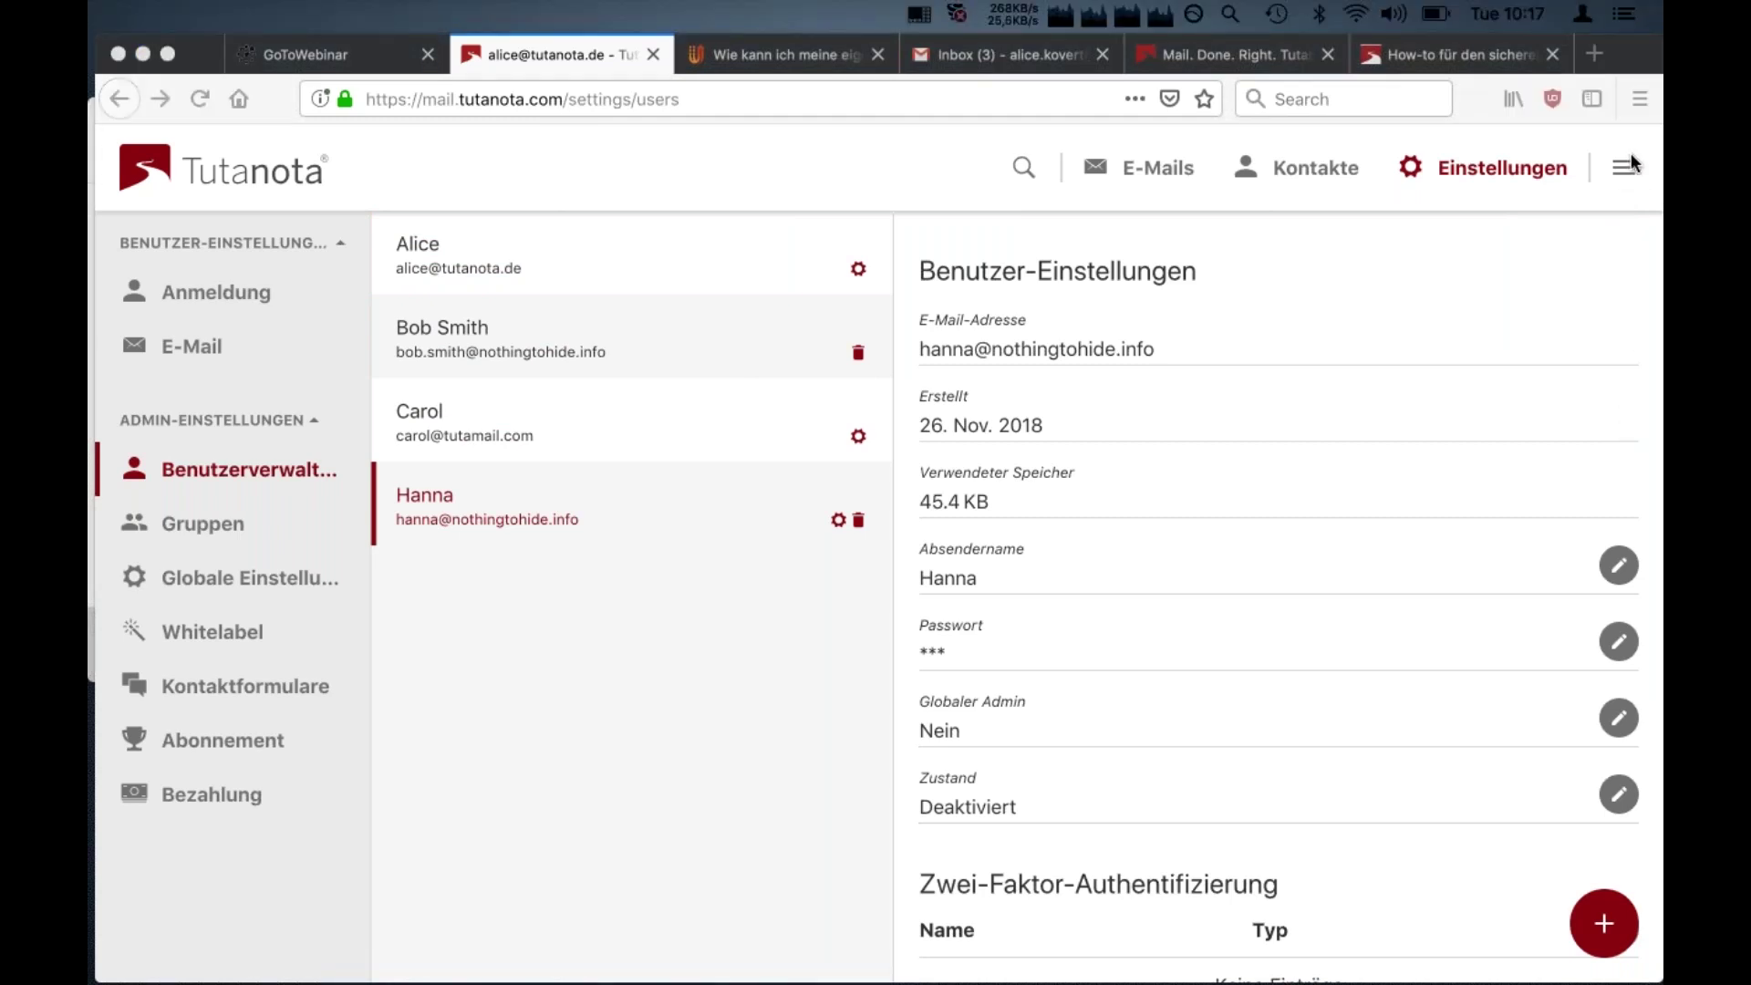
left_click(1608, 930)
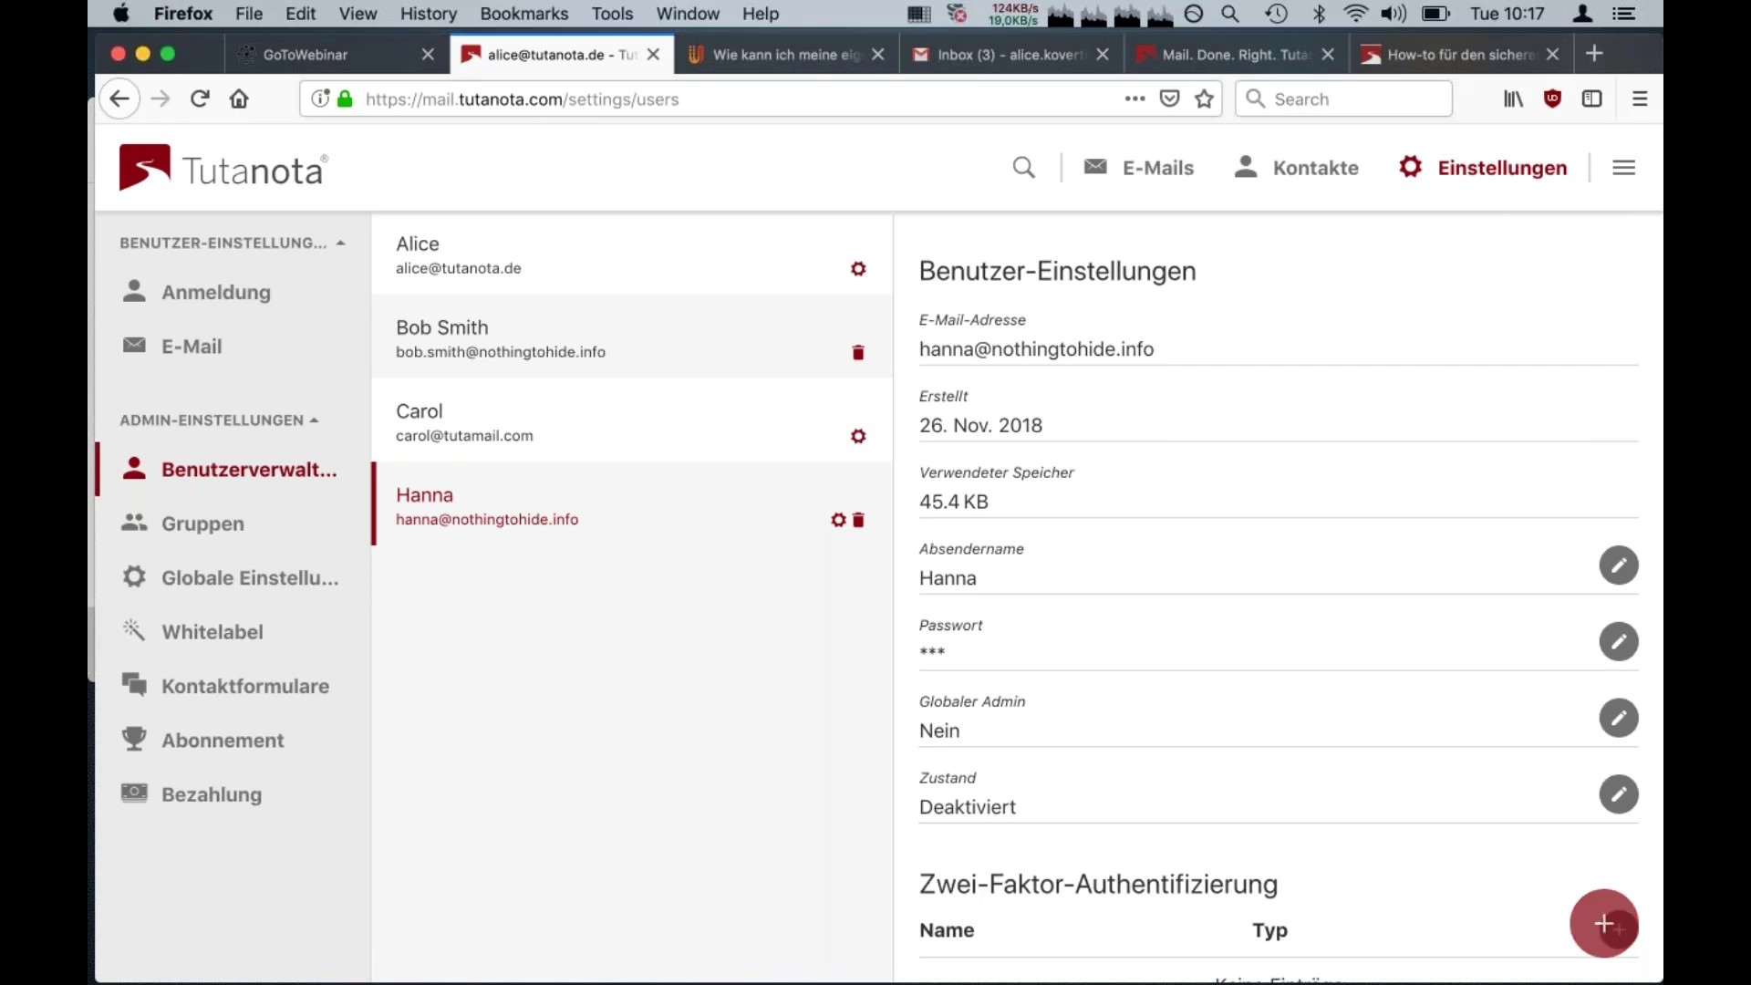
Create a nothingtohide.info user with the person's full name, address and a password
left_click(1603, 926)
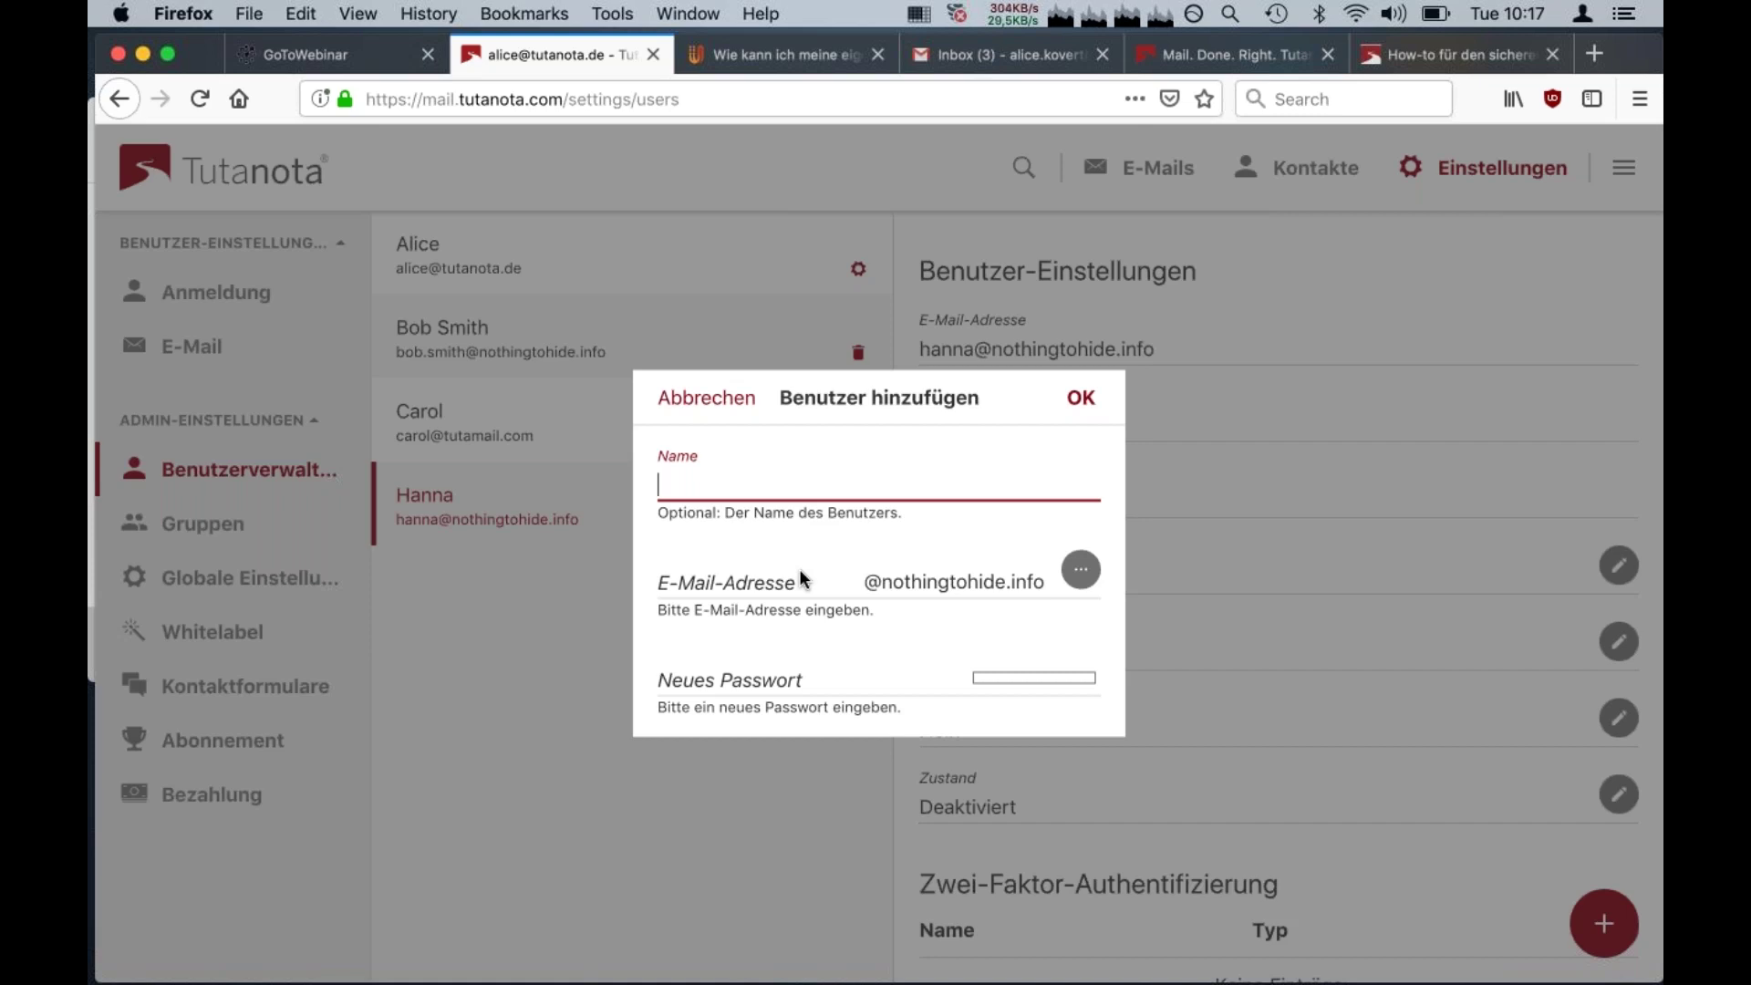
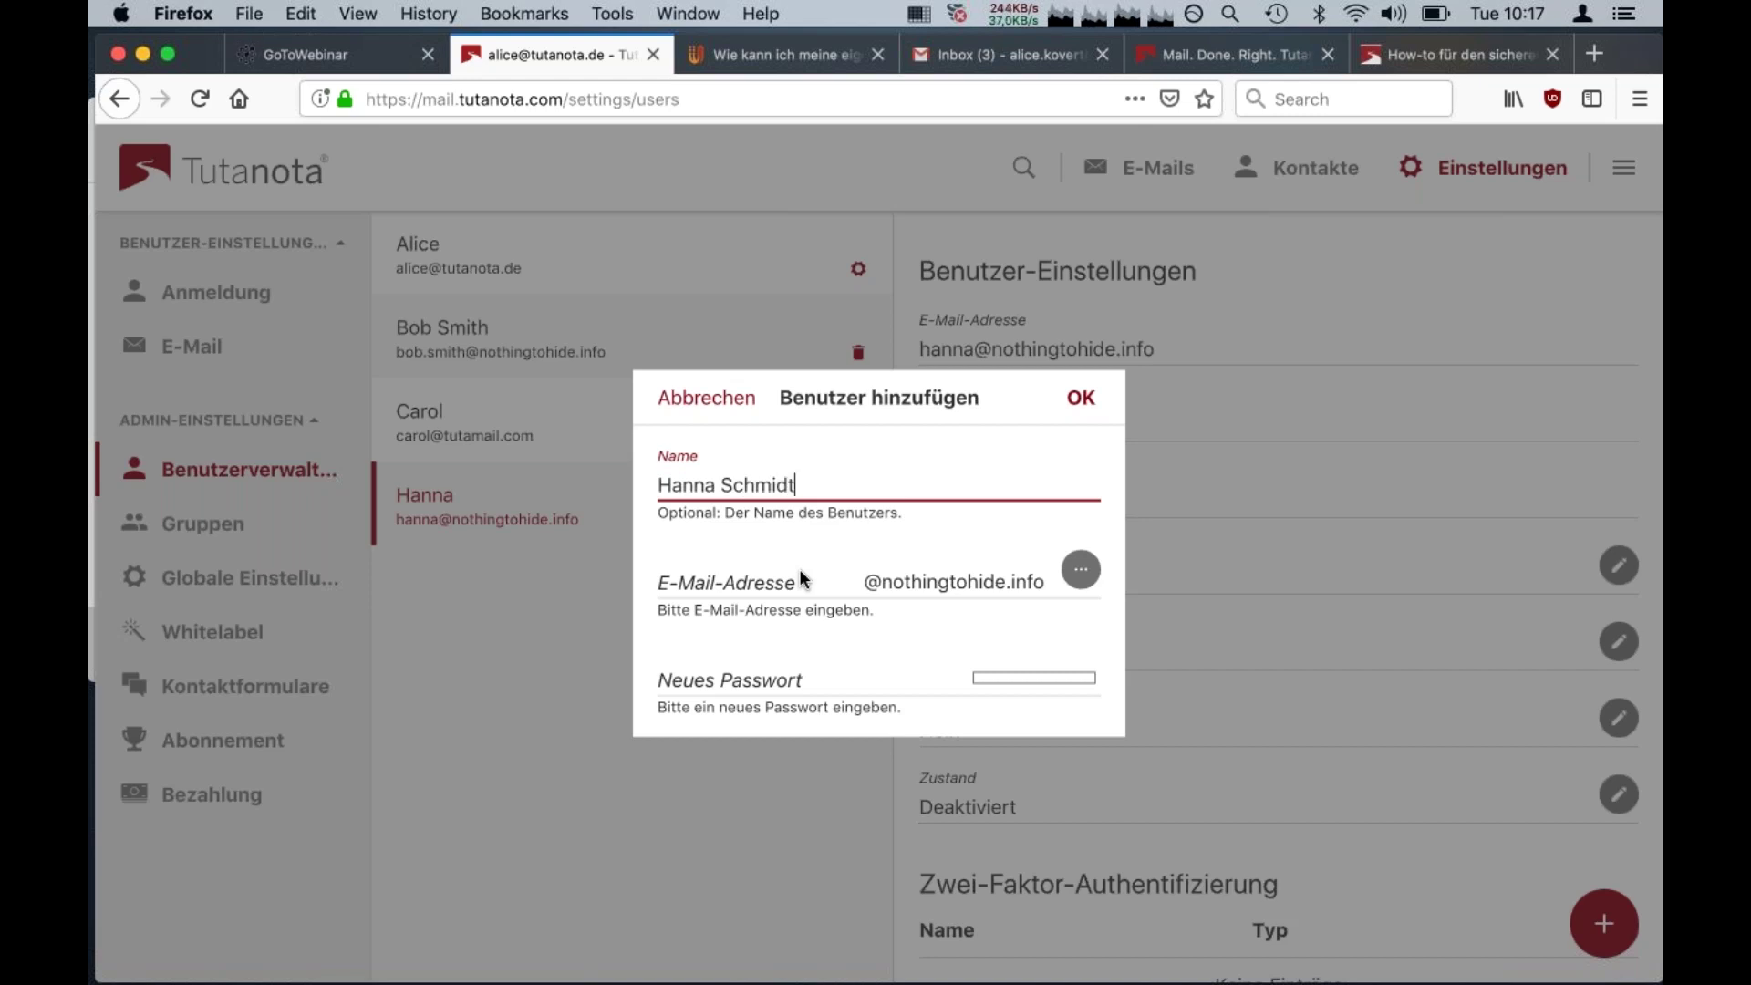
left_click(822, 588)
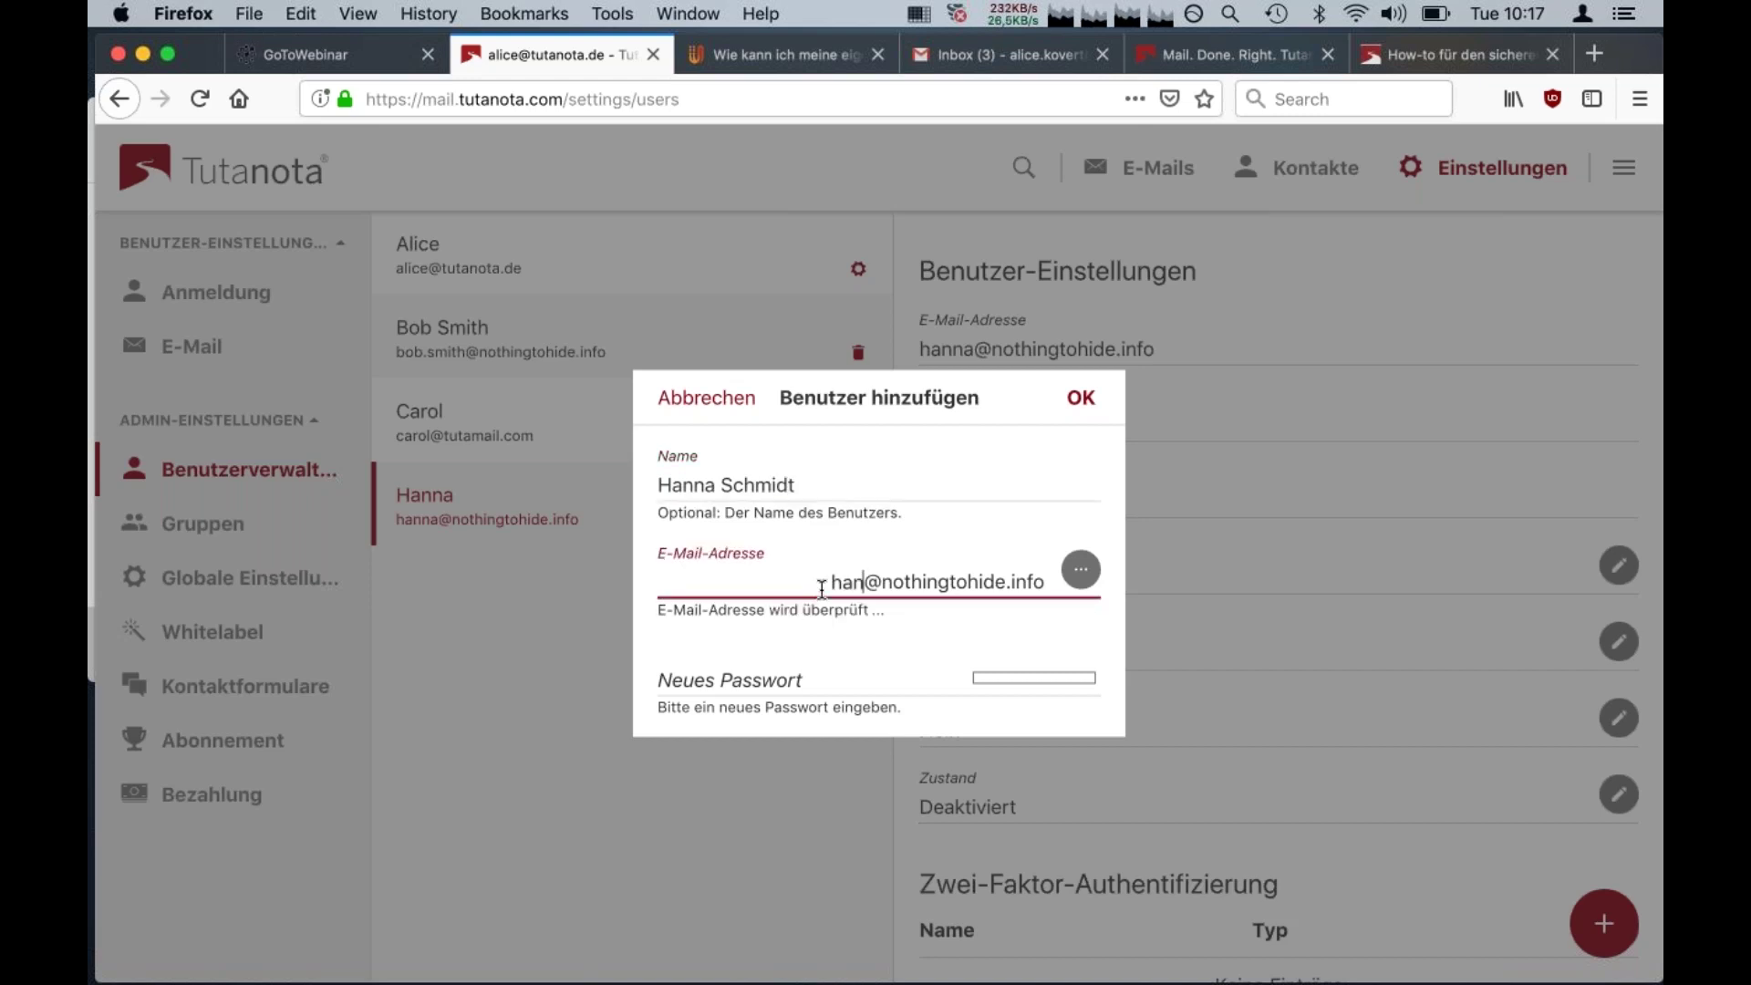
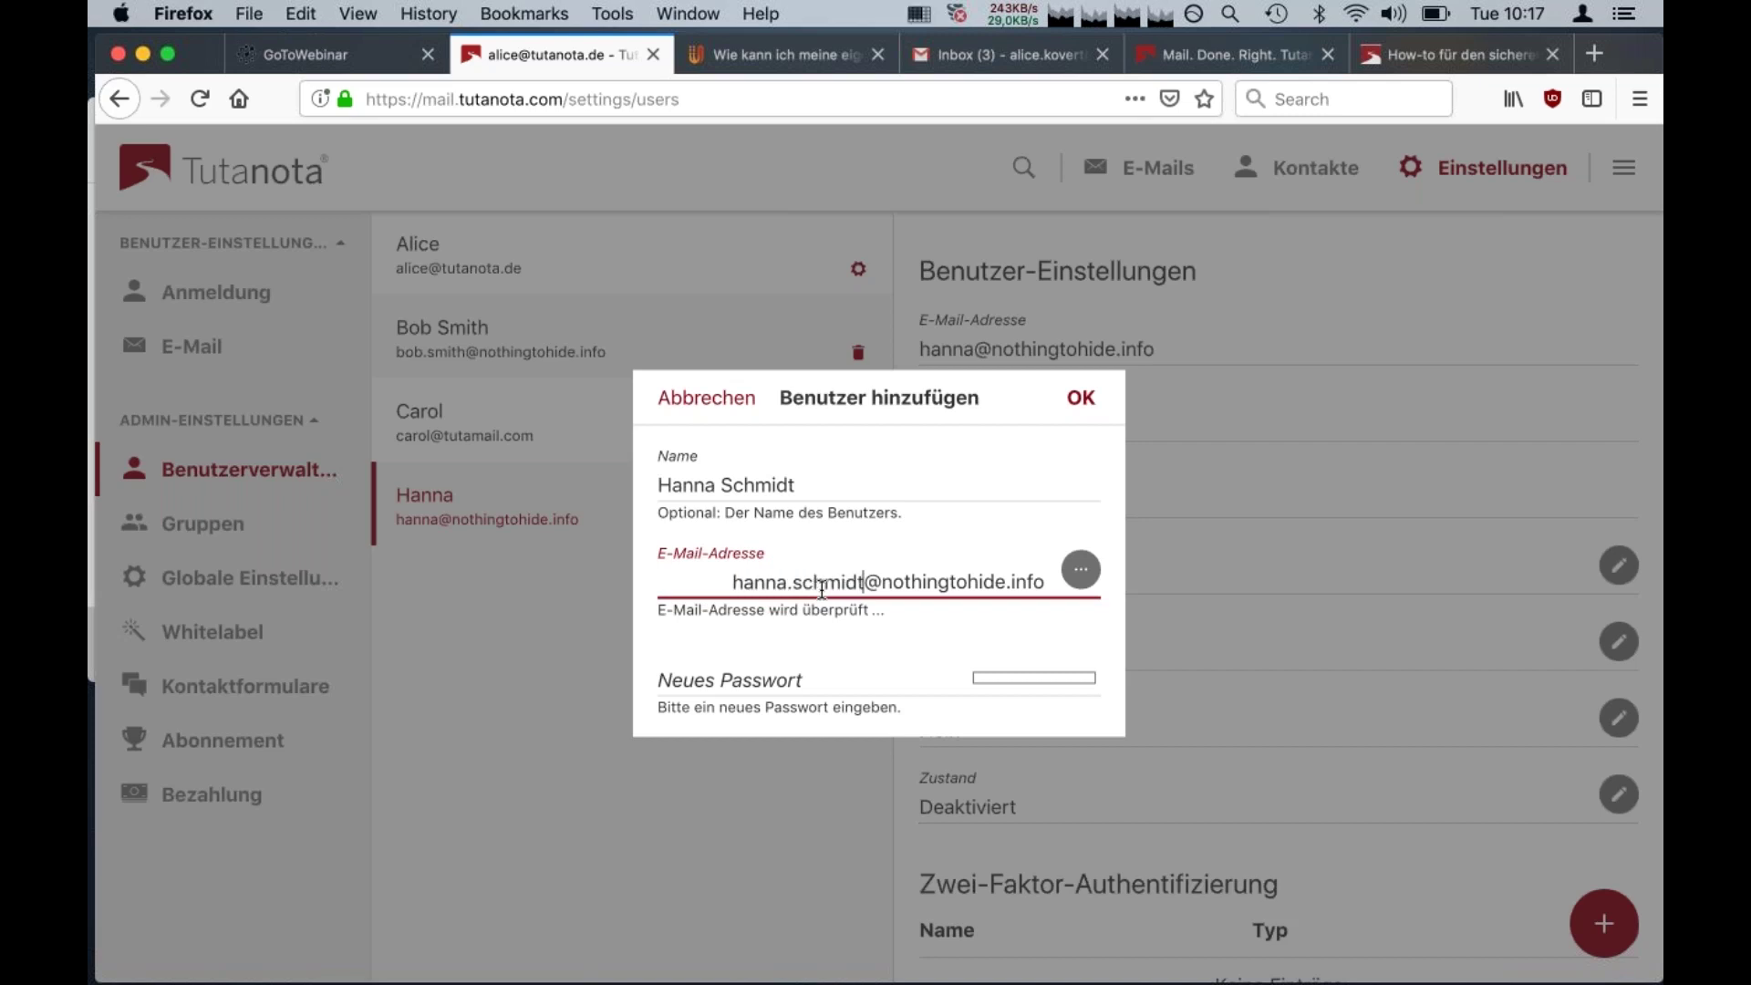
left_click(789, 684)
type("•••••••••••")
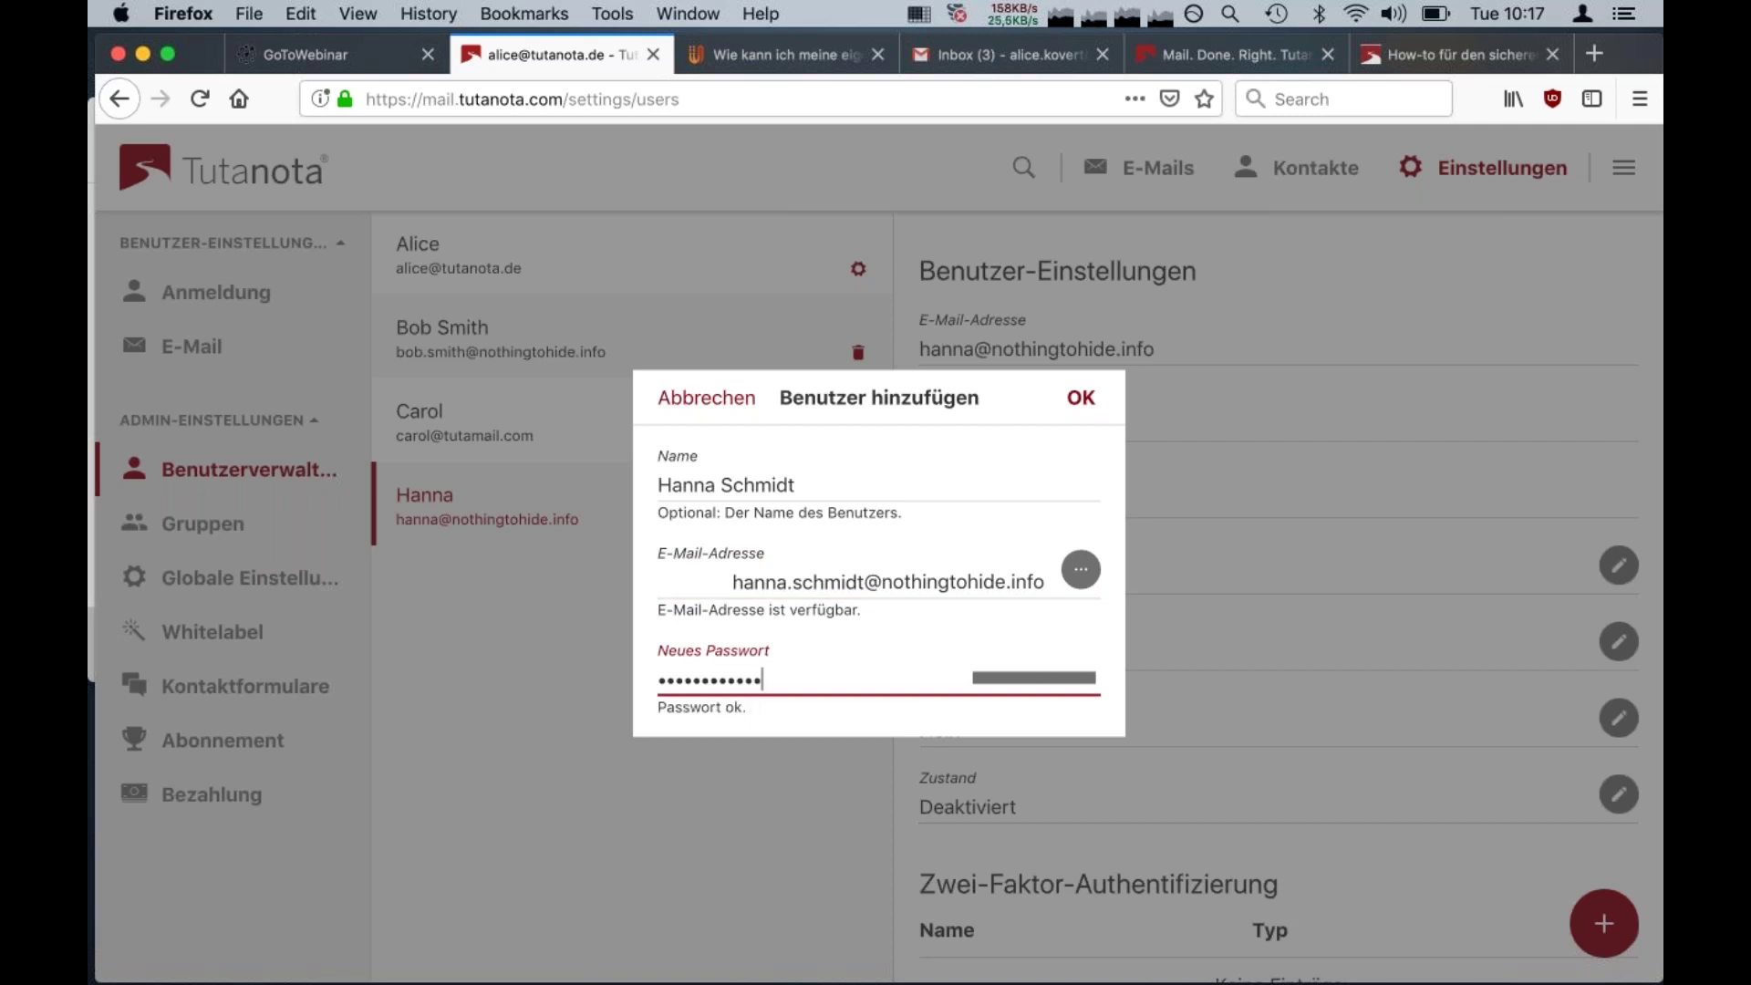
left_click(1082, 399)
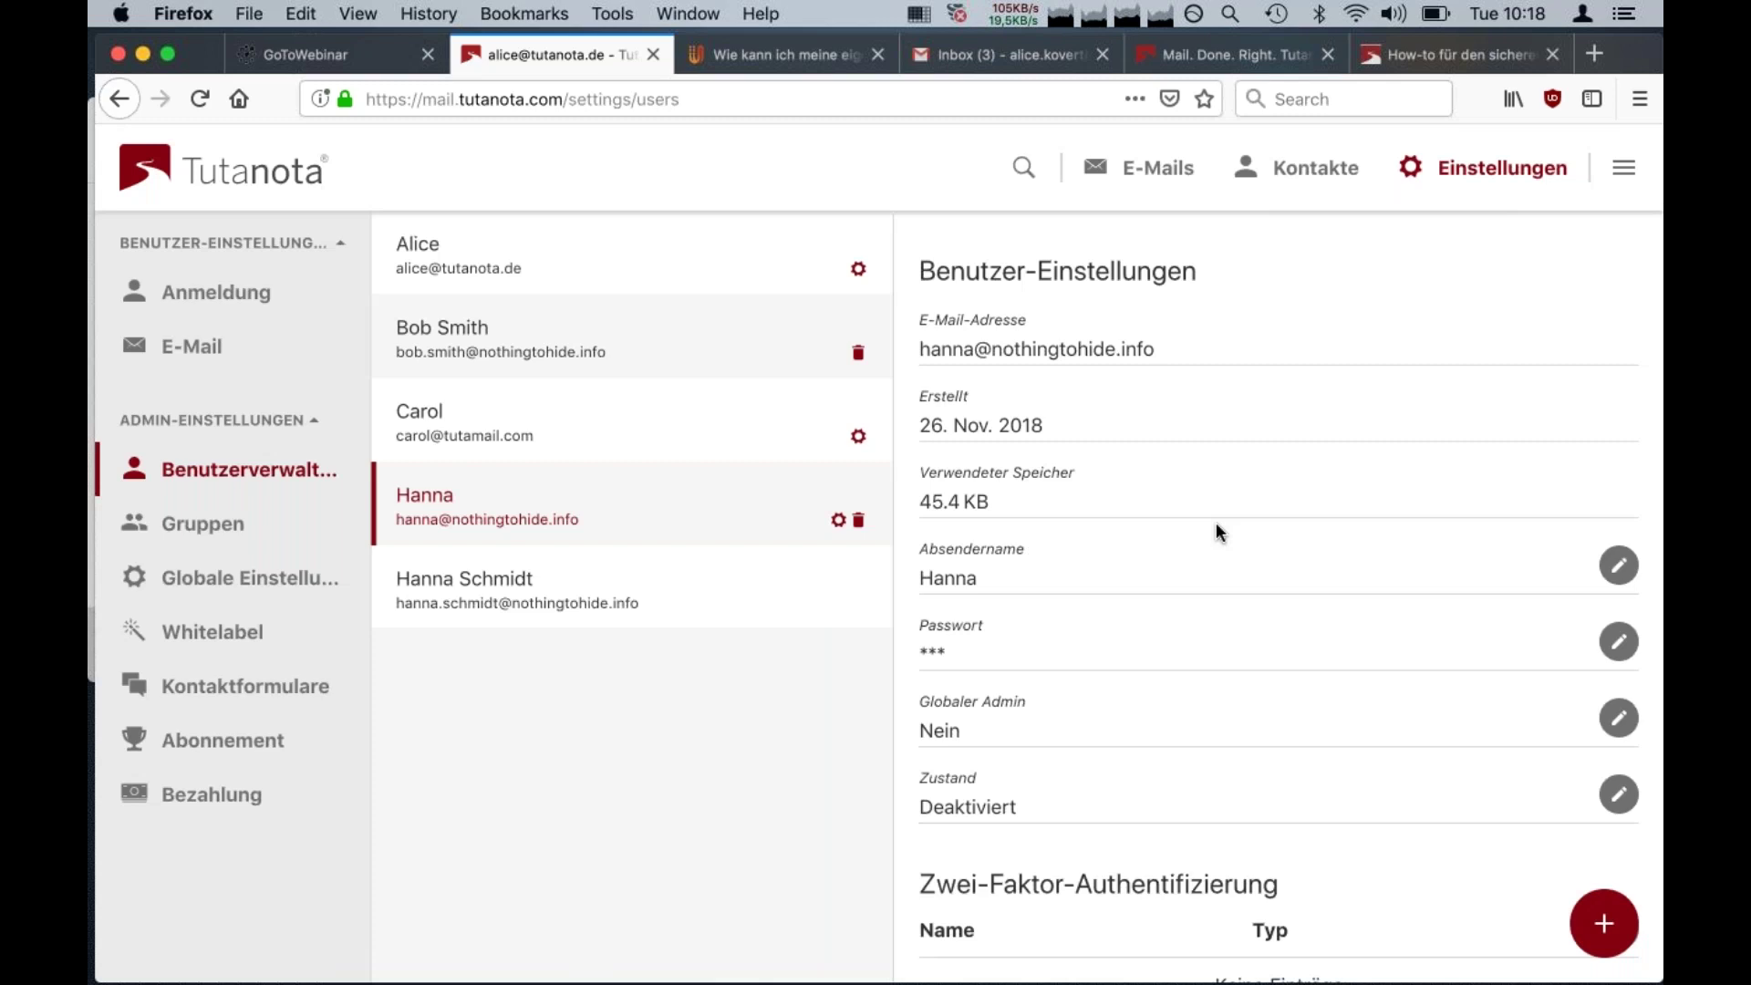
Copy the new user's e-mail address and switch to the tab with the login page
left_click(666, 609)
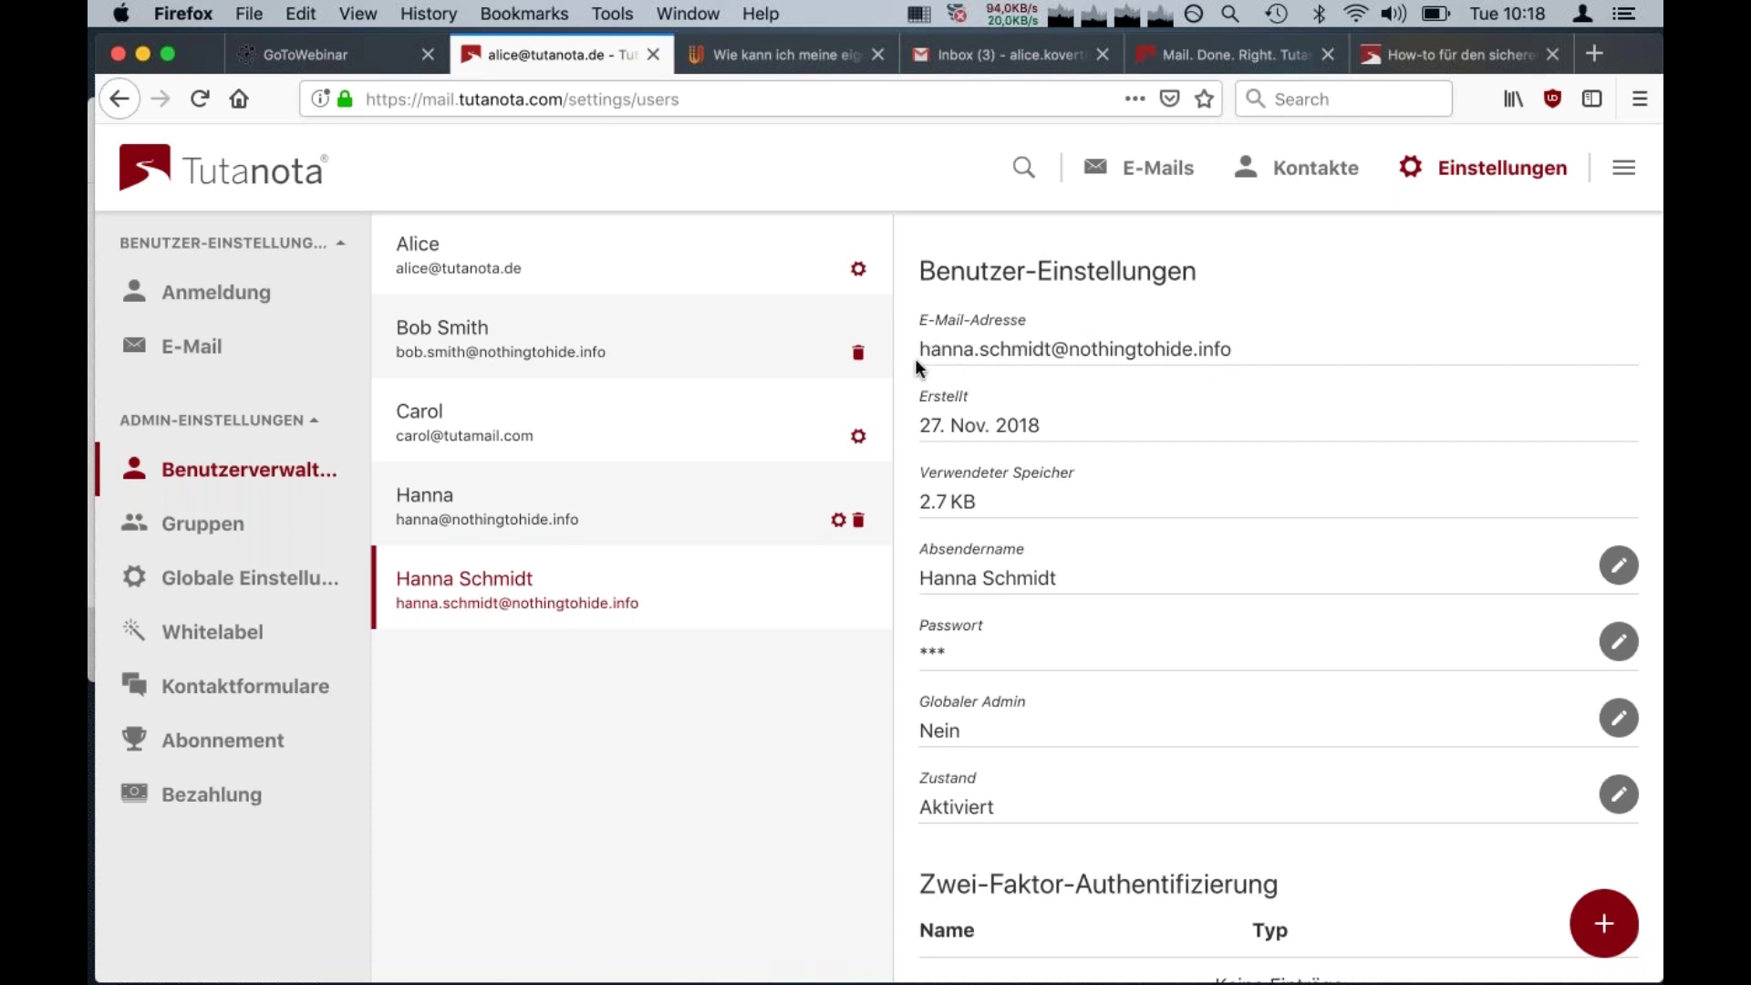
triple_click(952, 355)
key("super+c")
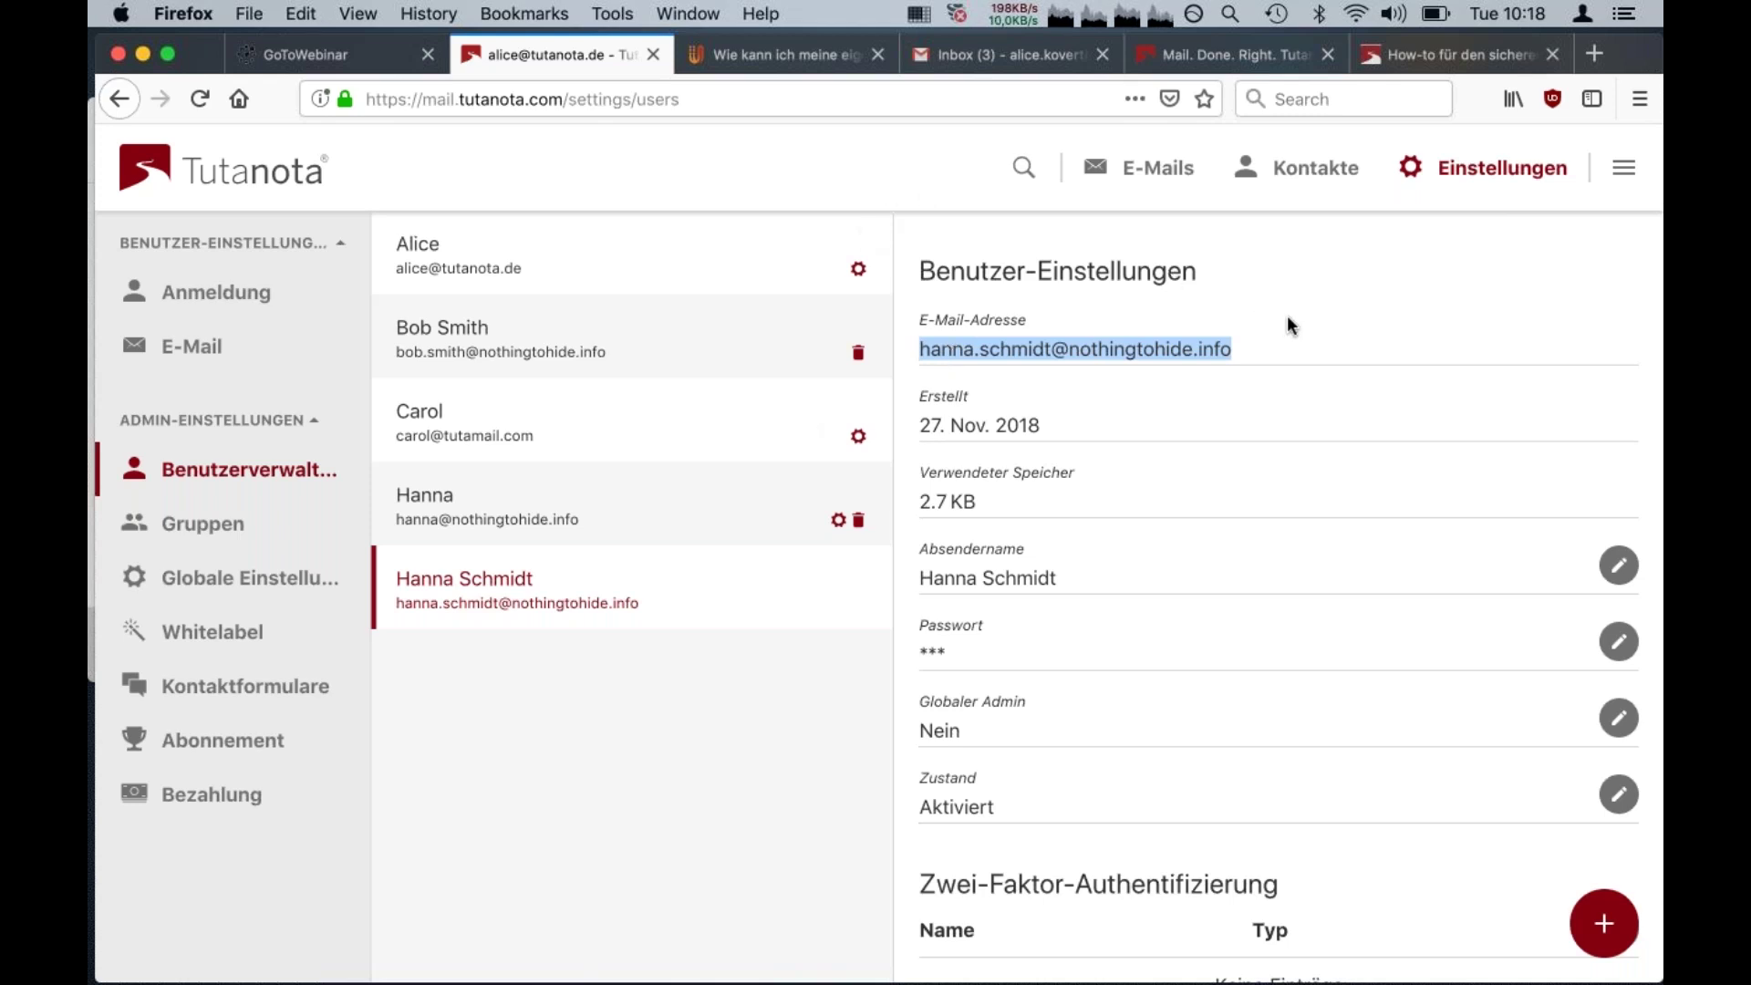
left_click(1206, 59)
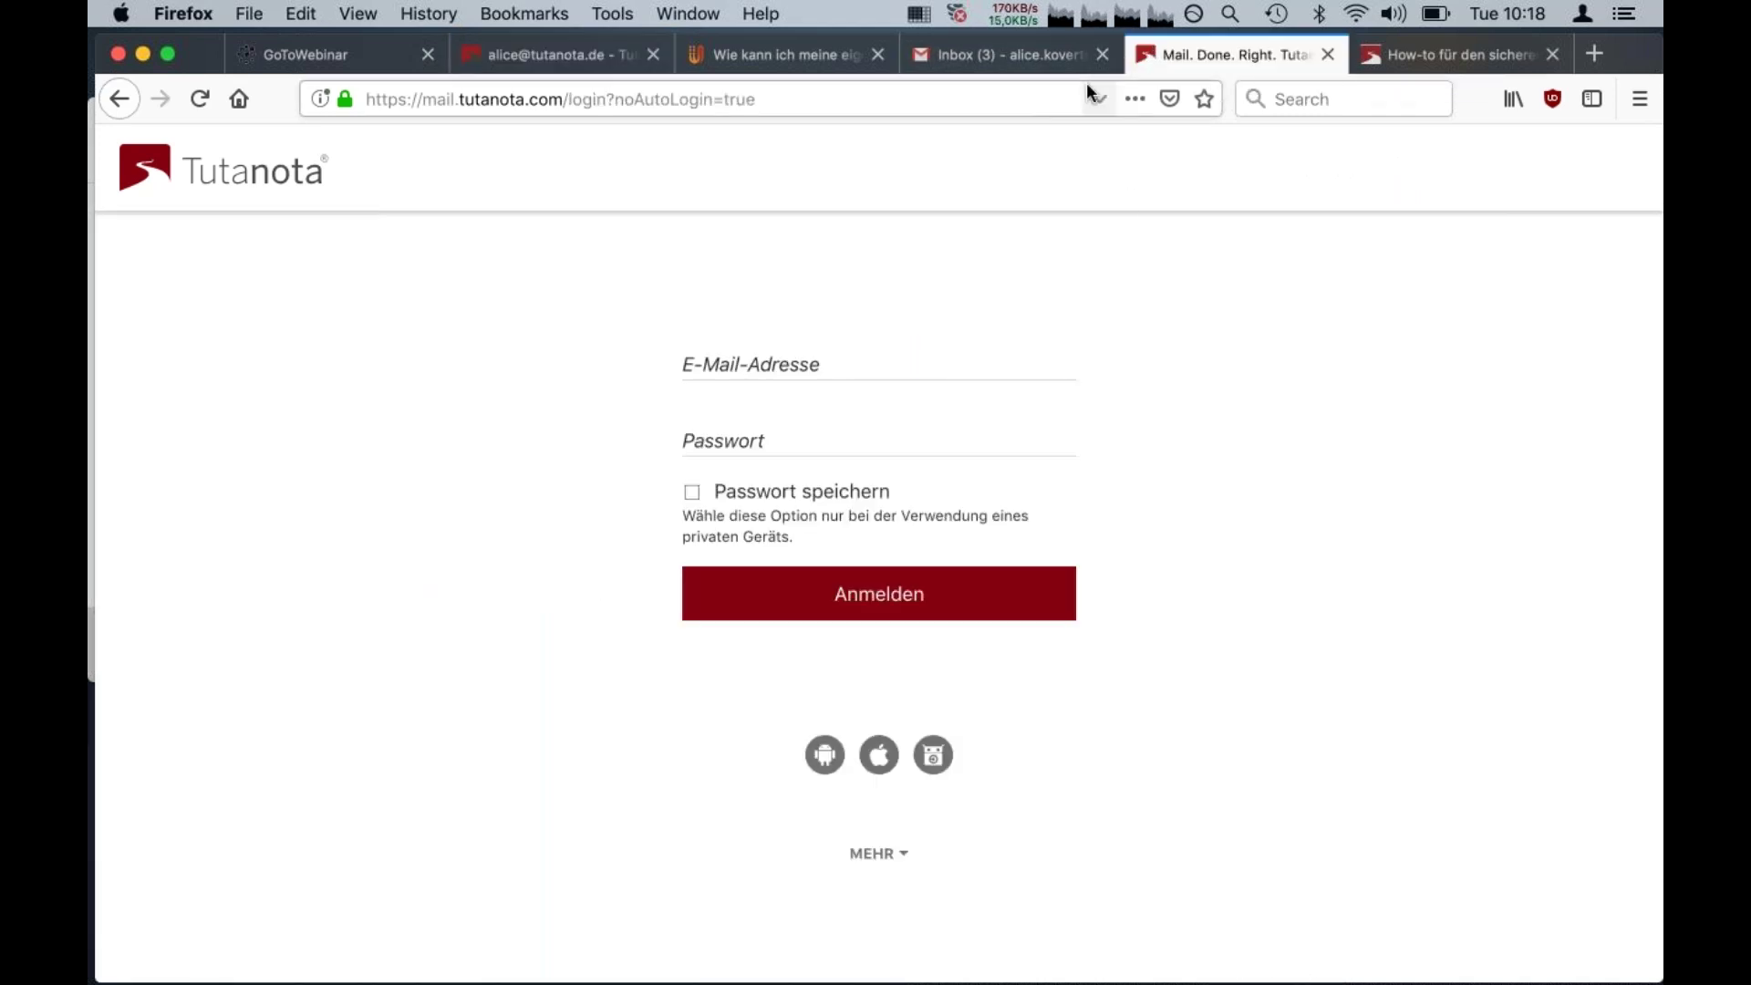
Log in with the new user's pasted e-mail address and password to reach the empty inbox
left_click(759, 377)
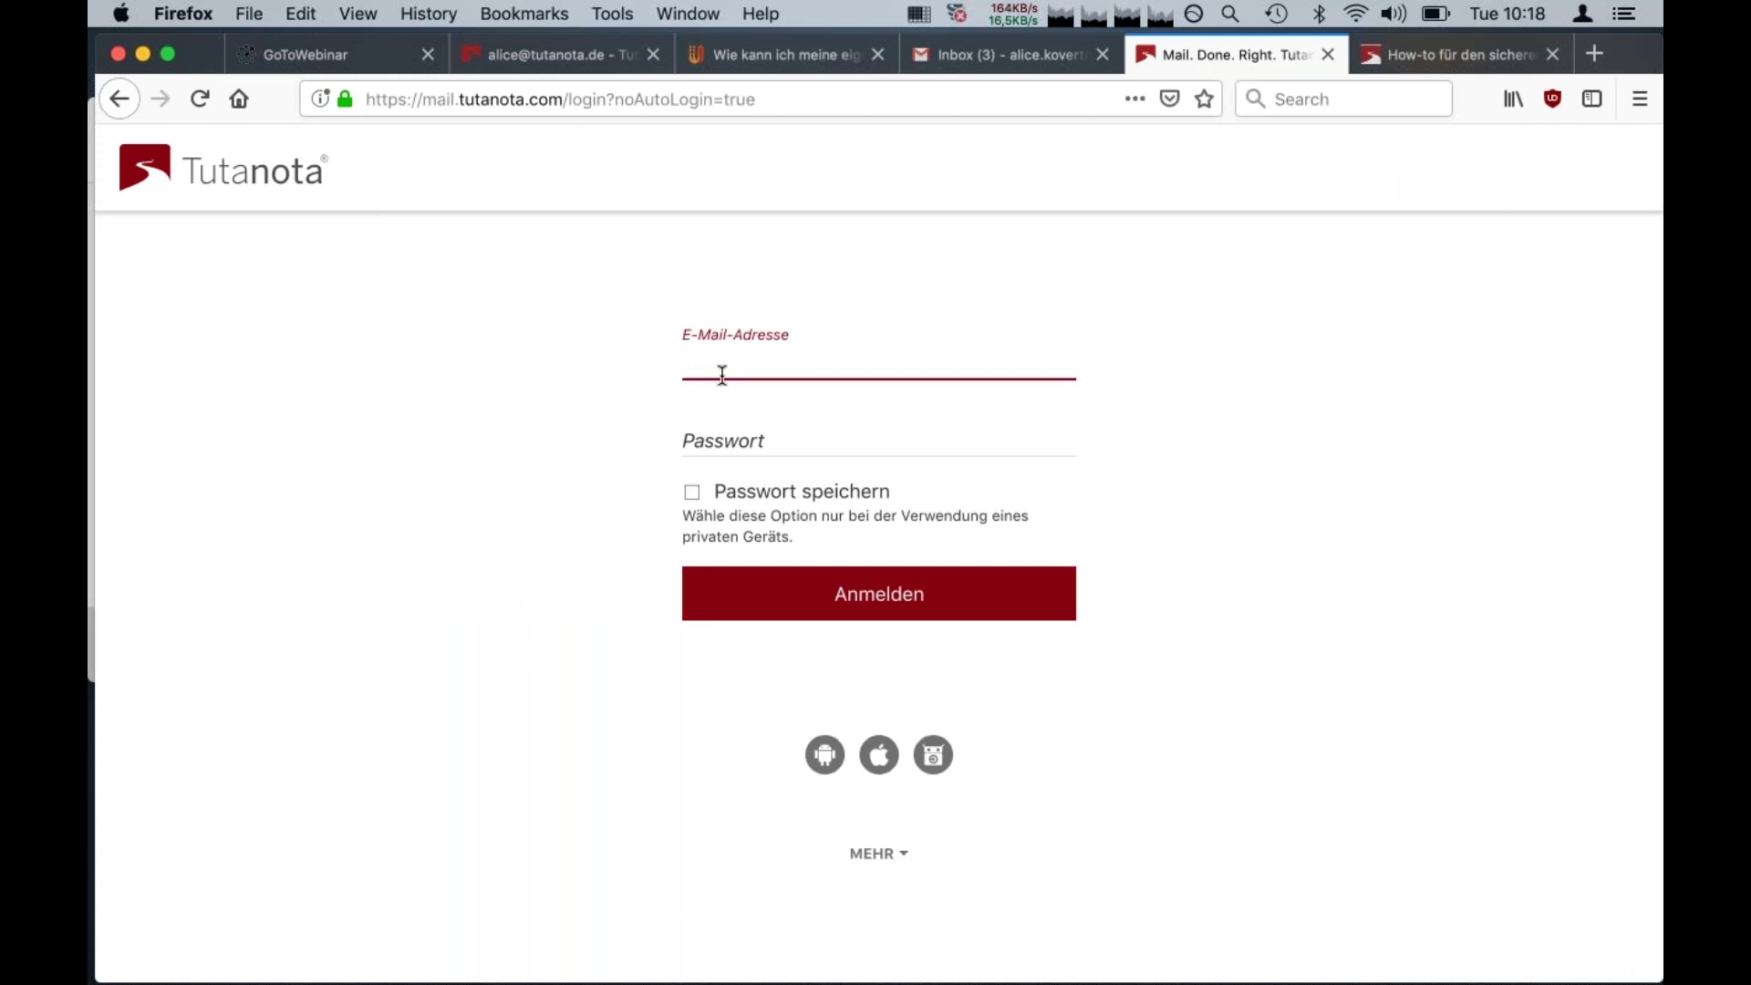
key("super+v")
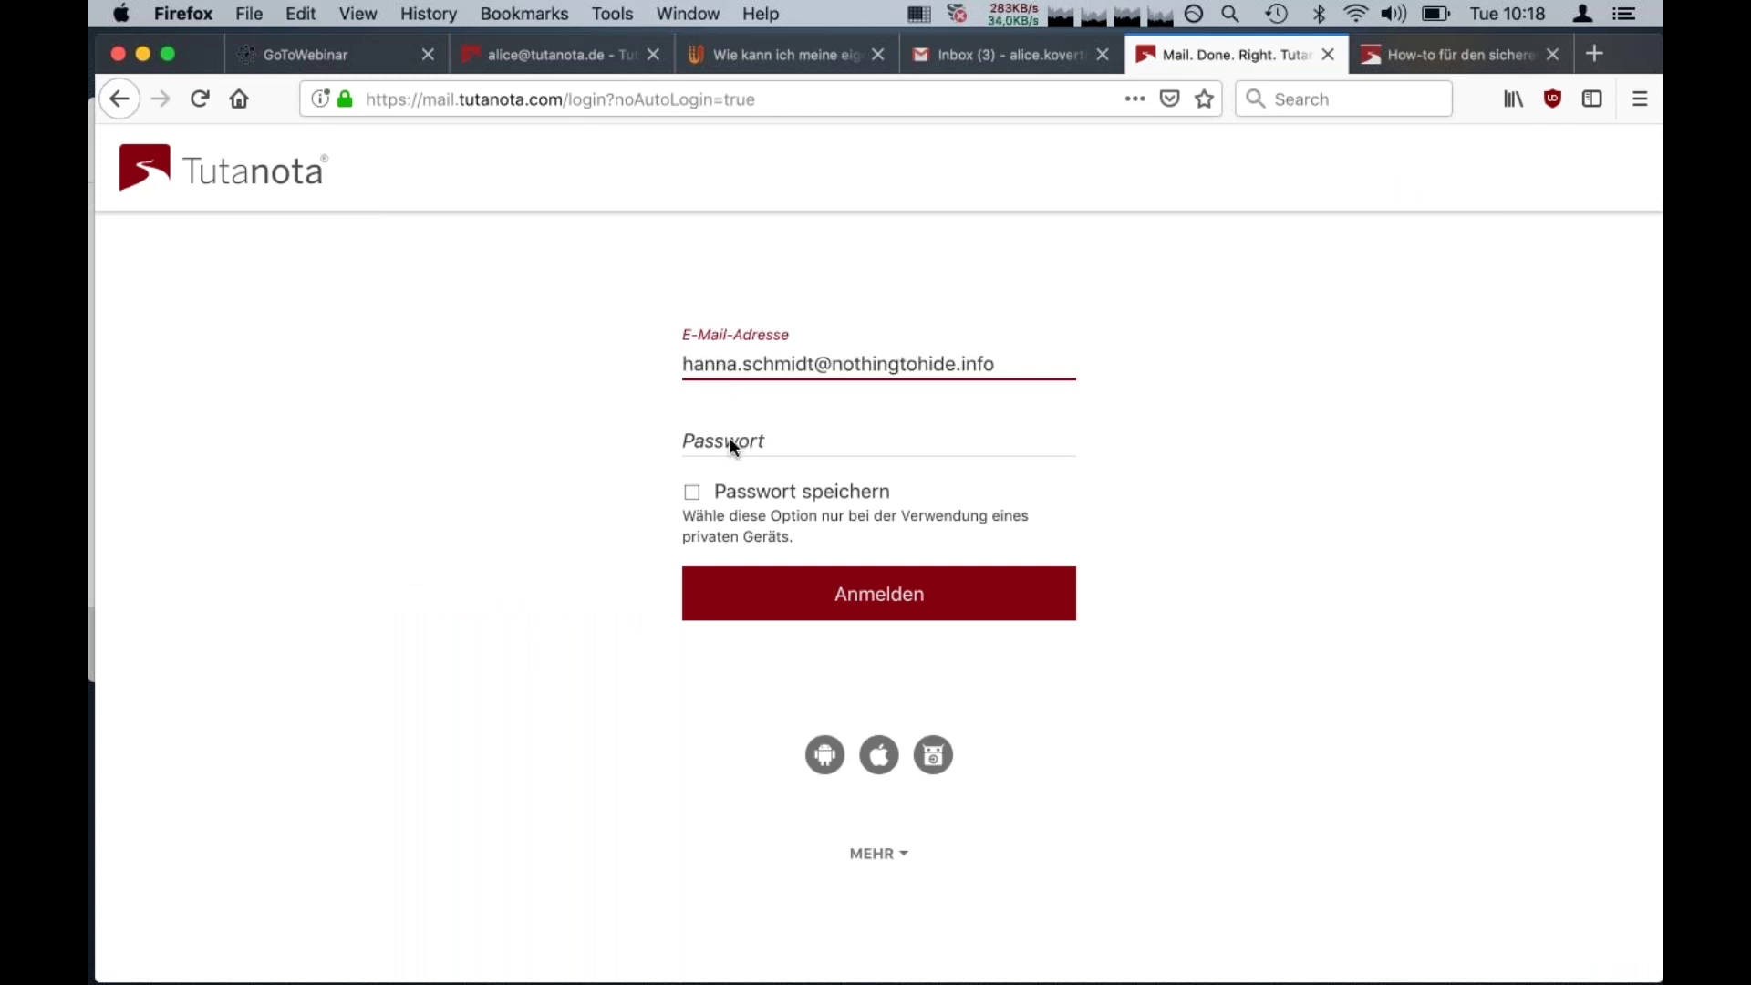
left_click(735, 446)
type("••••••••")
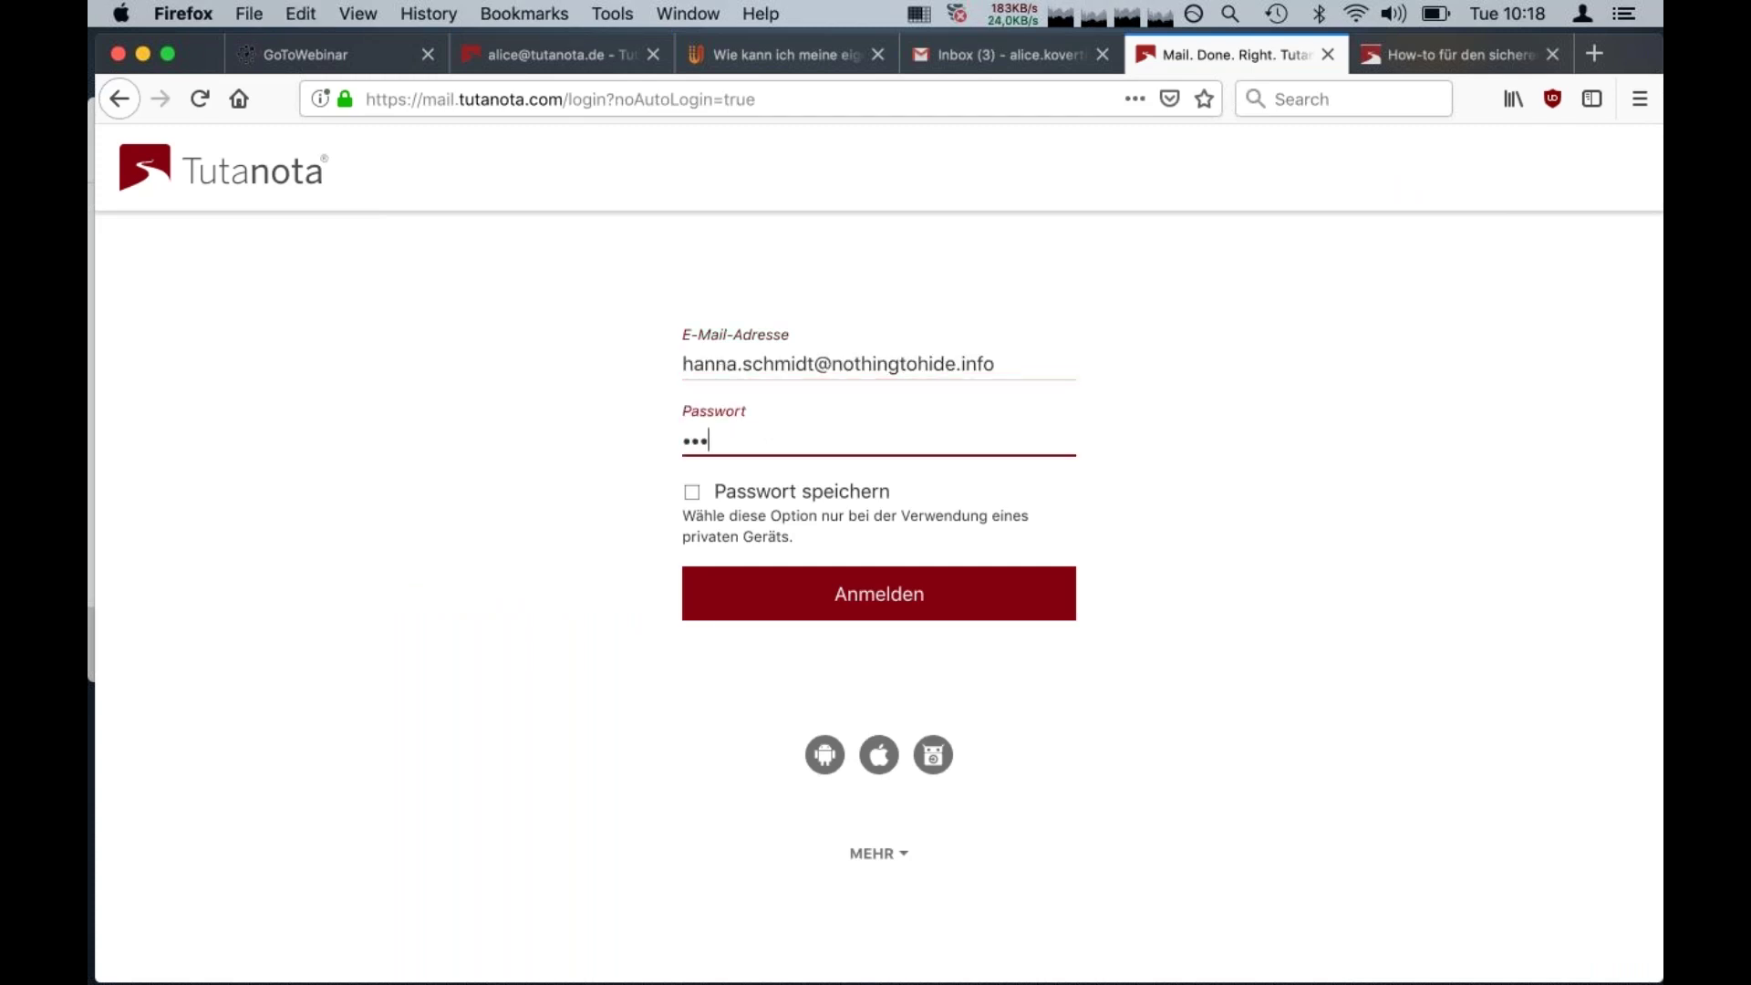
type("•••")
left_click(877, 609)
left_click(877, 609)
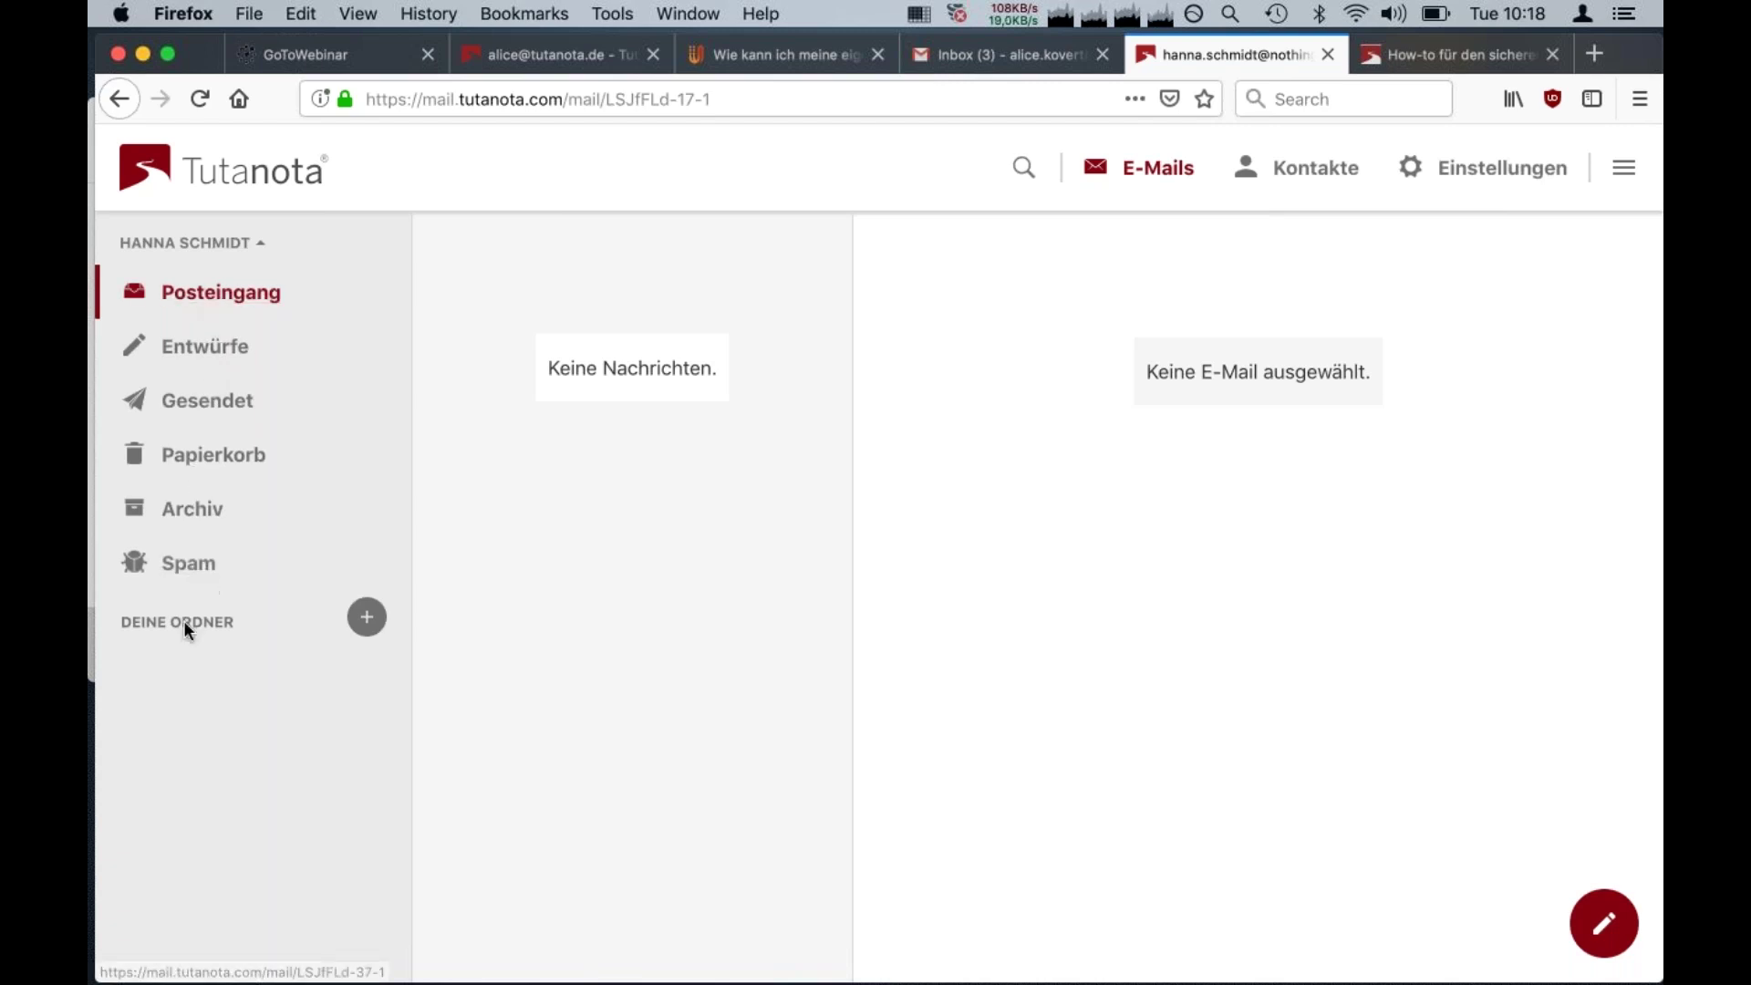
Open Kontakte, check the Alle Kontakte options, and cancel a new contact without saving
left_click(1310, 173)
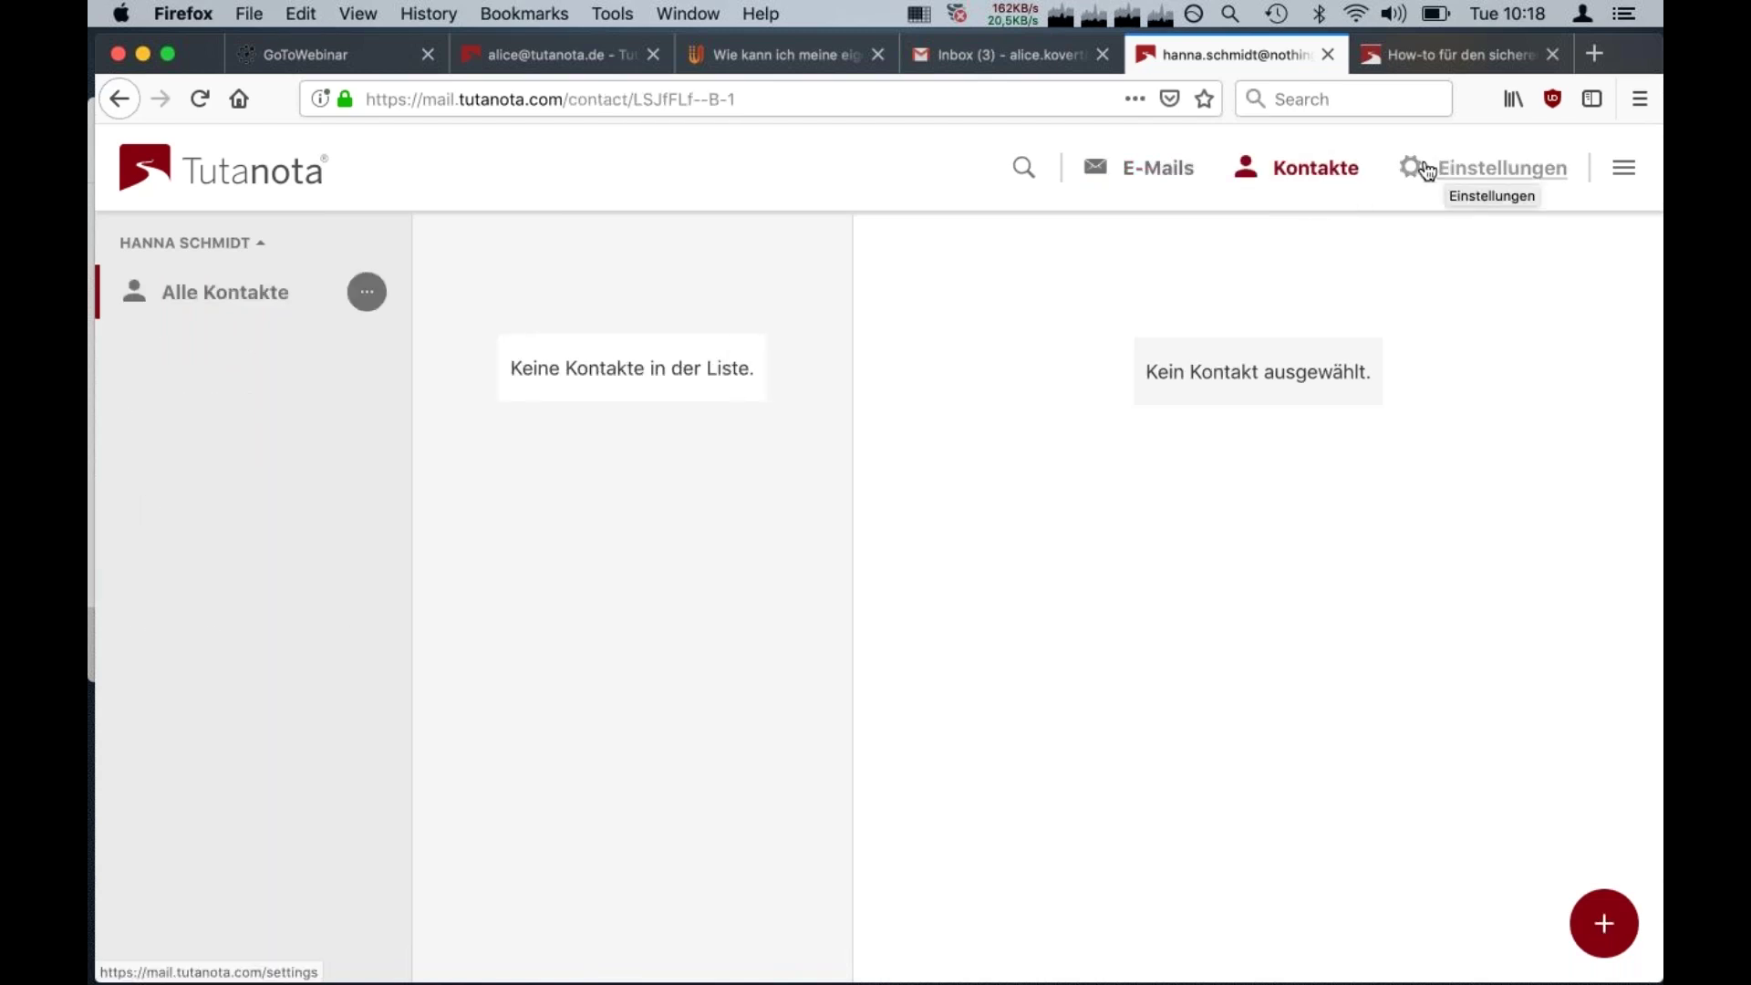
left_click(367, 294)
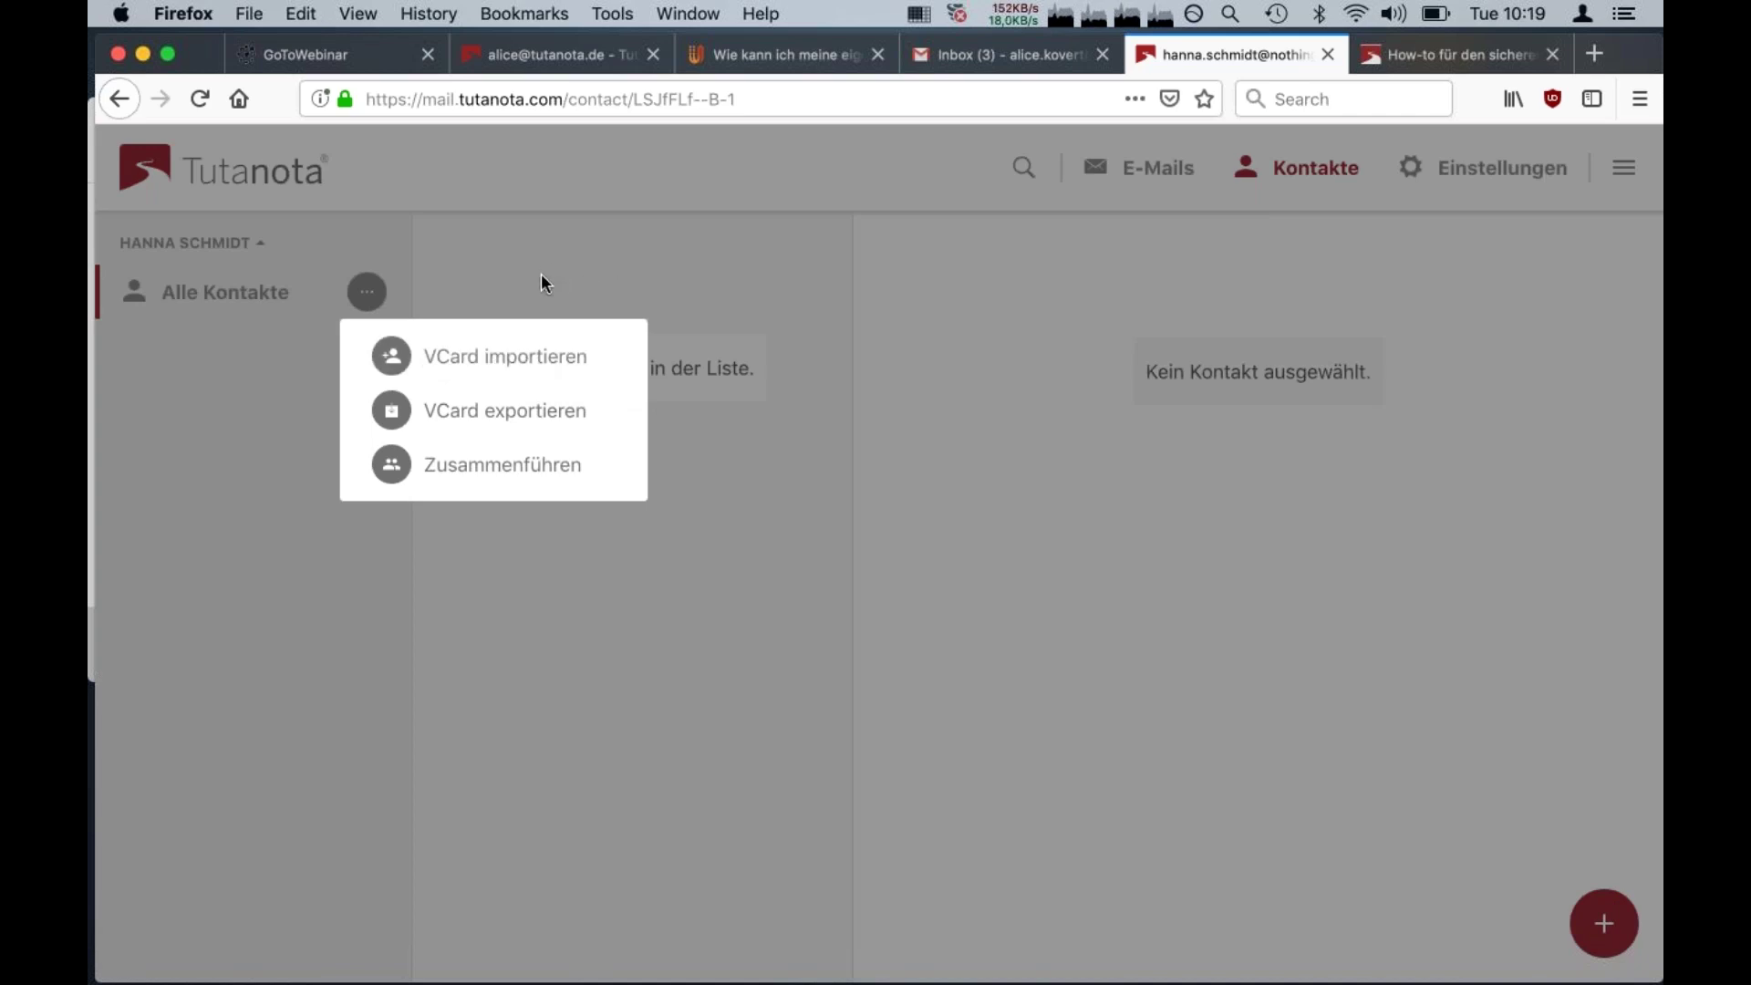
left_click(368, 372)
left_click(369, 294)
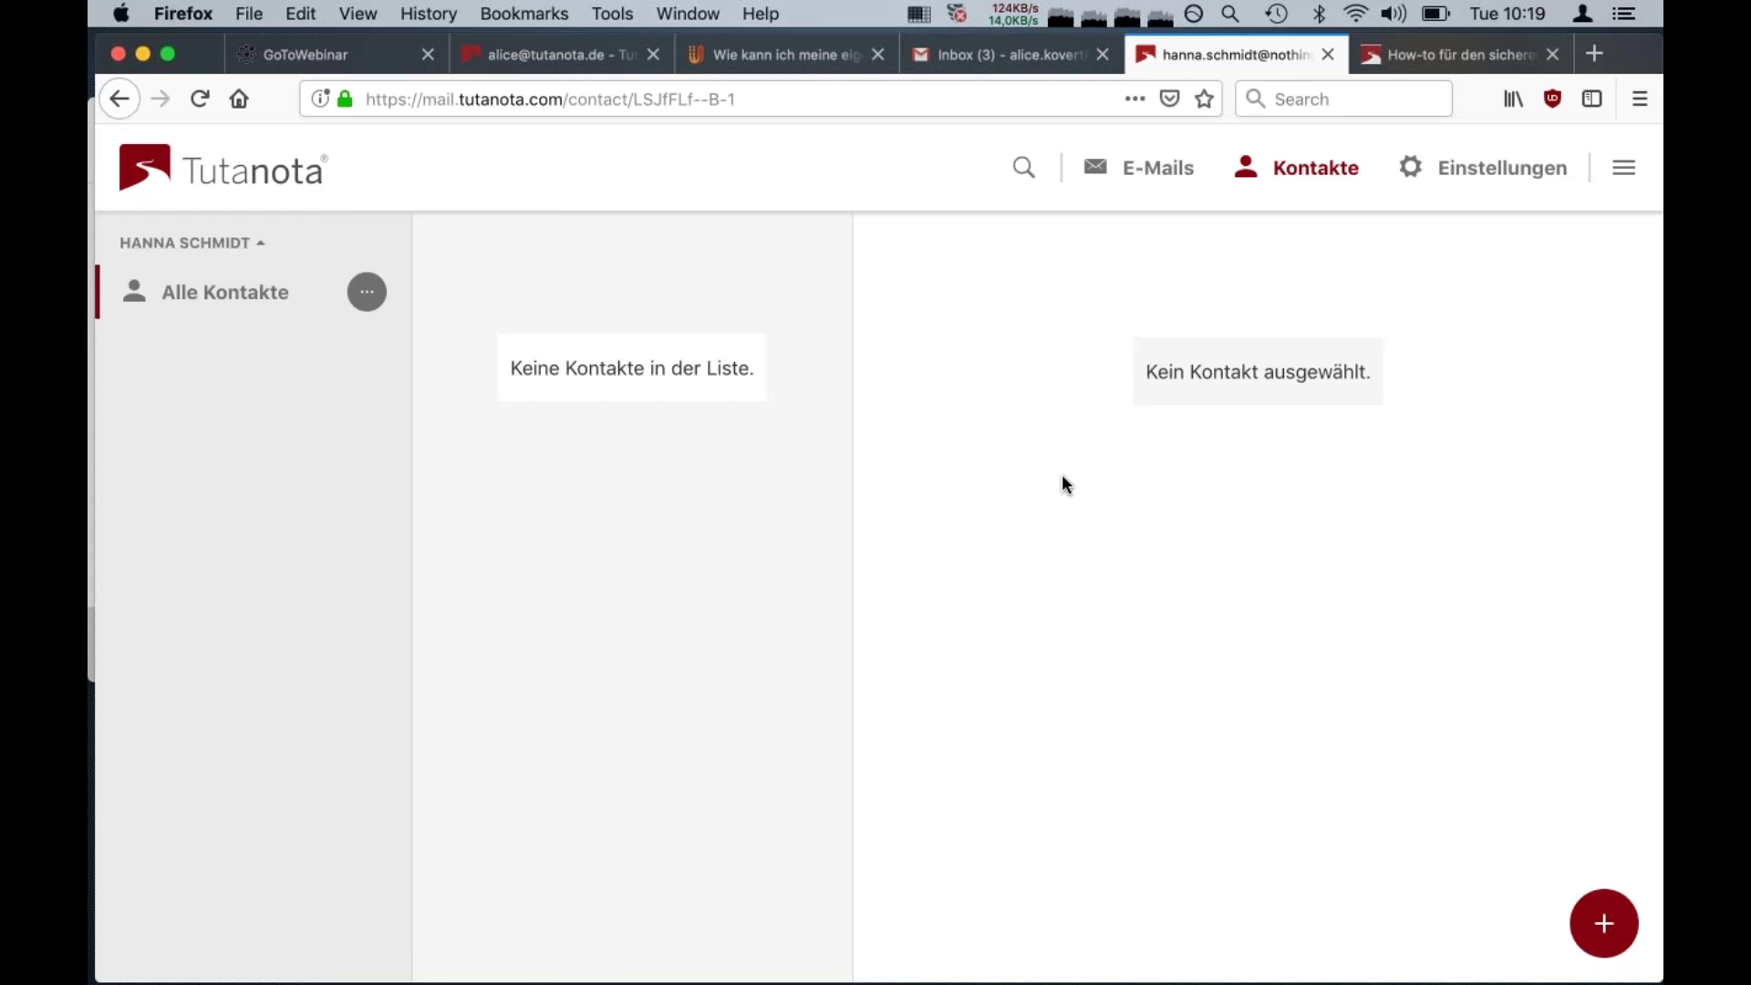
left_click(1602, 921)
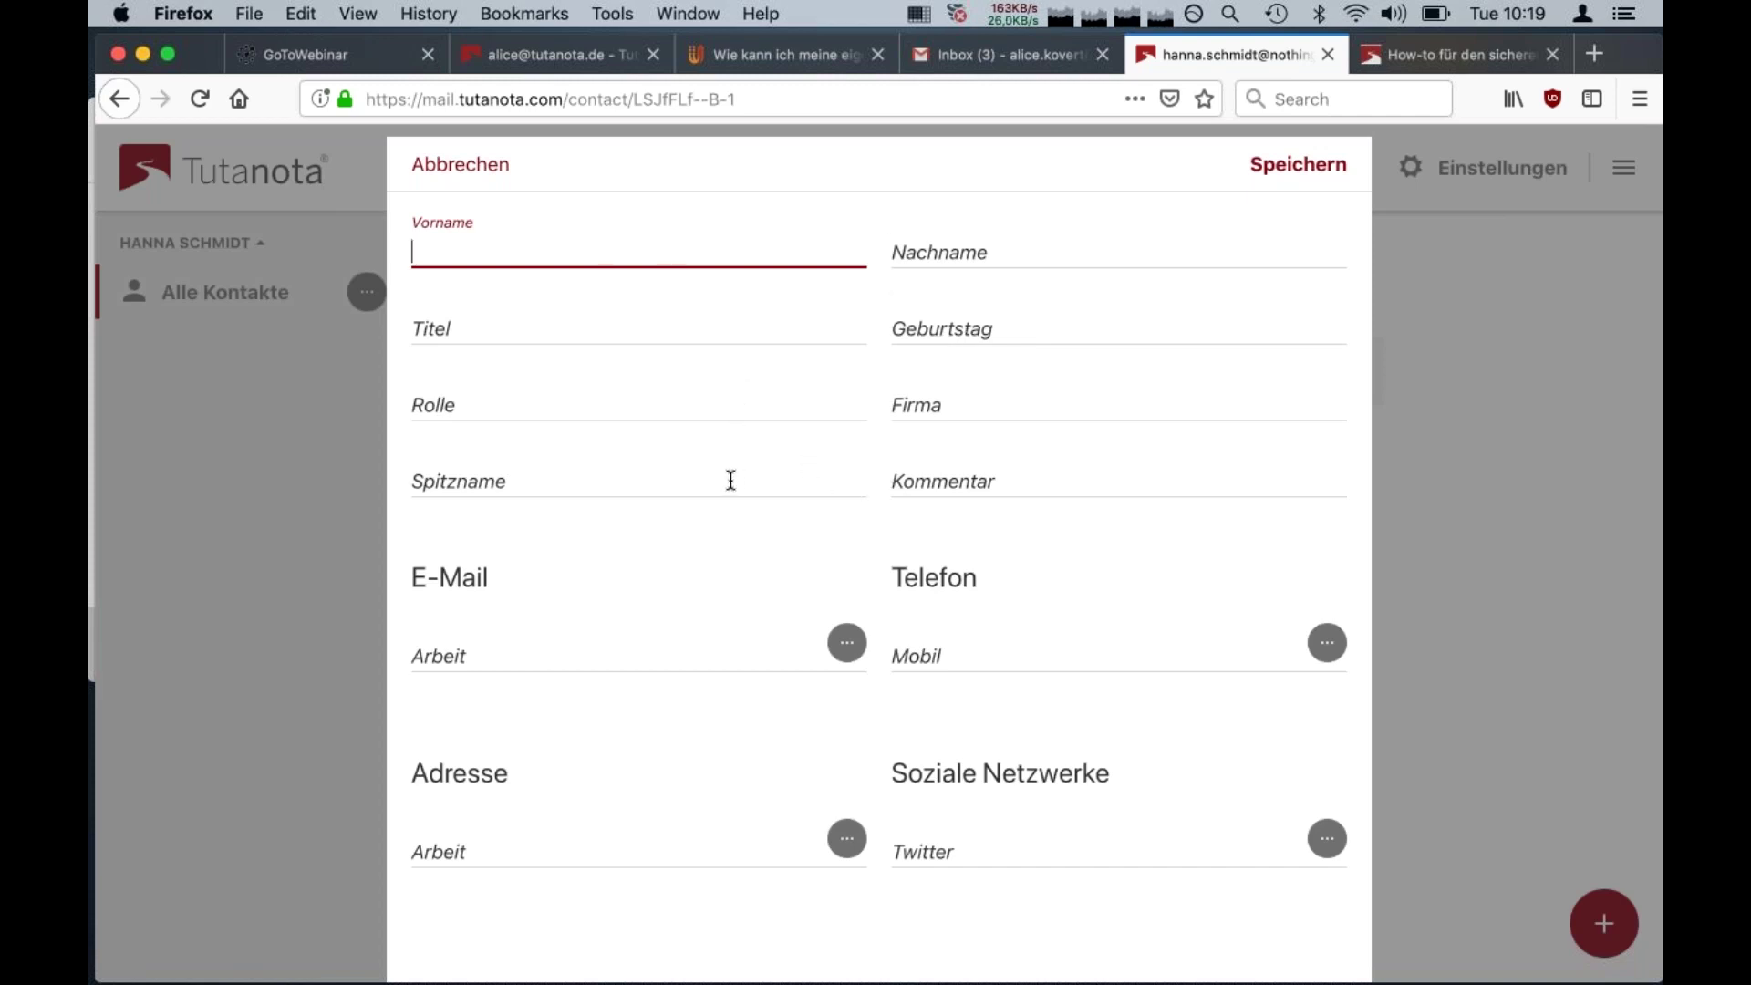
left_click(453, 176)
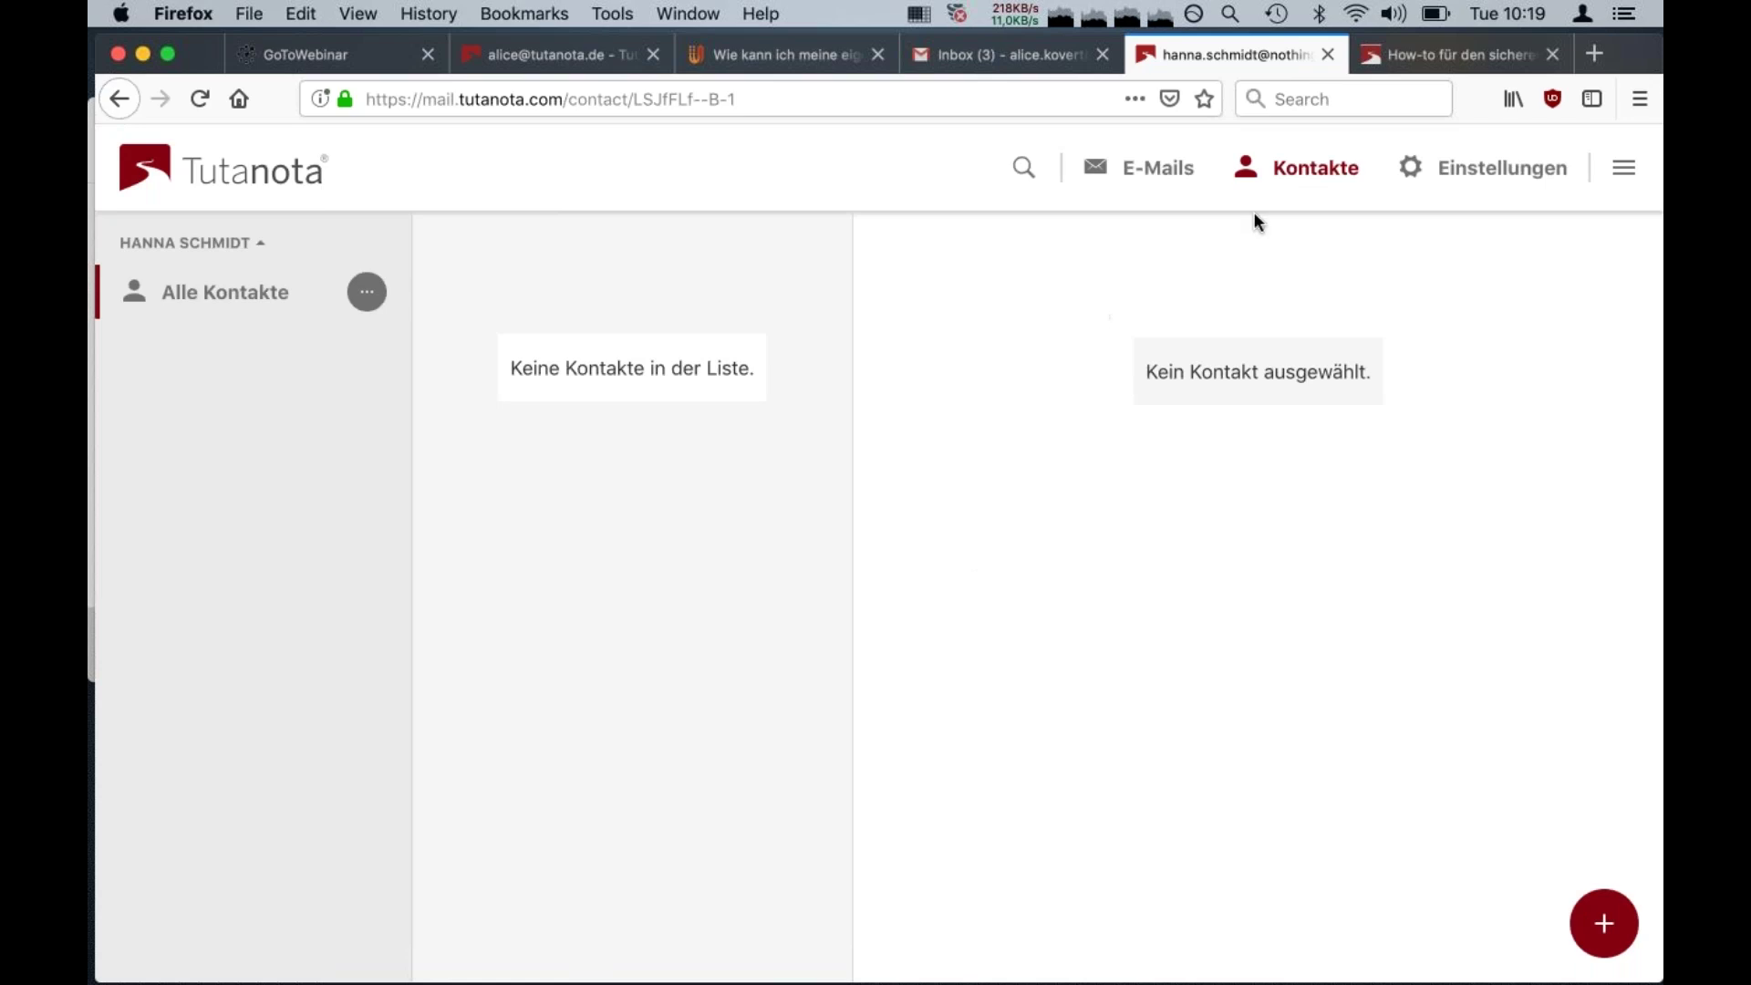
Review the E-Mail settings, showing the nothingtohide.info sender, Vertraulich transfer and HTML formatting
left_click(1477, 177)
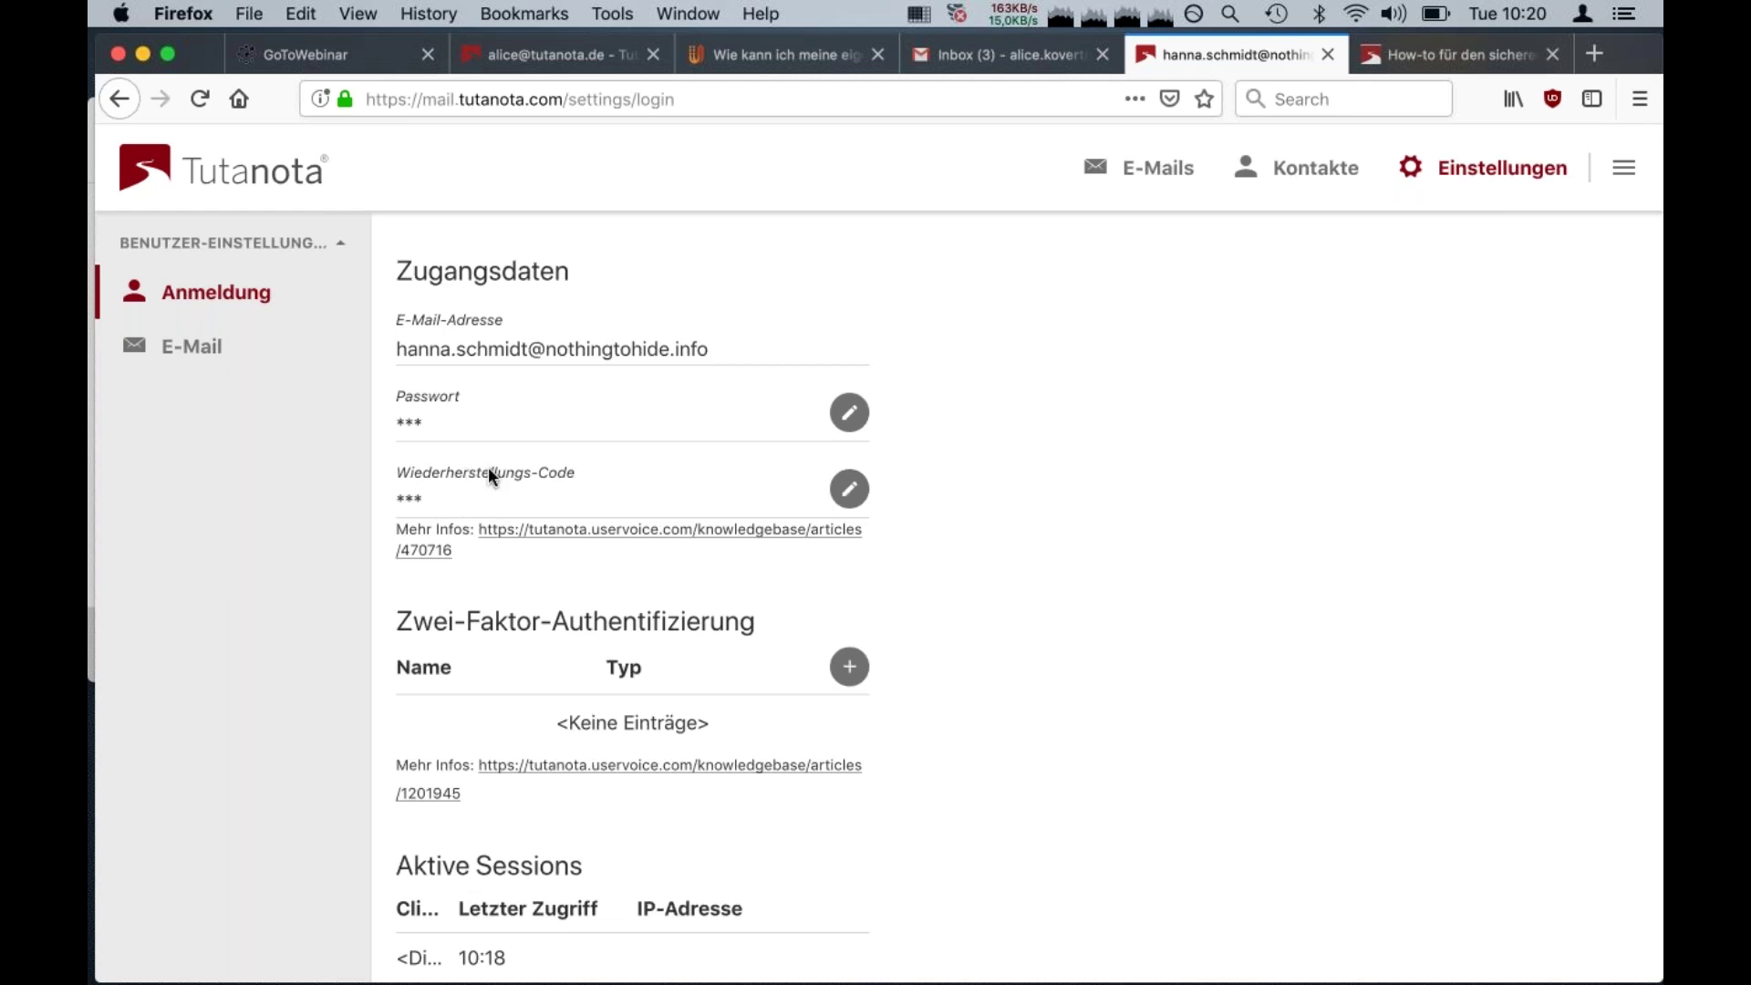
left_click(197, 360)
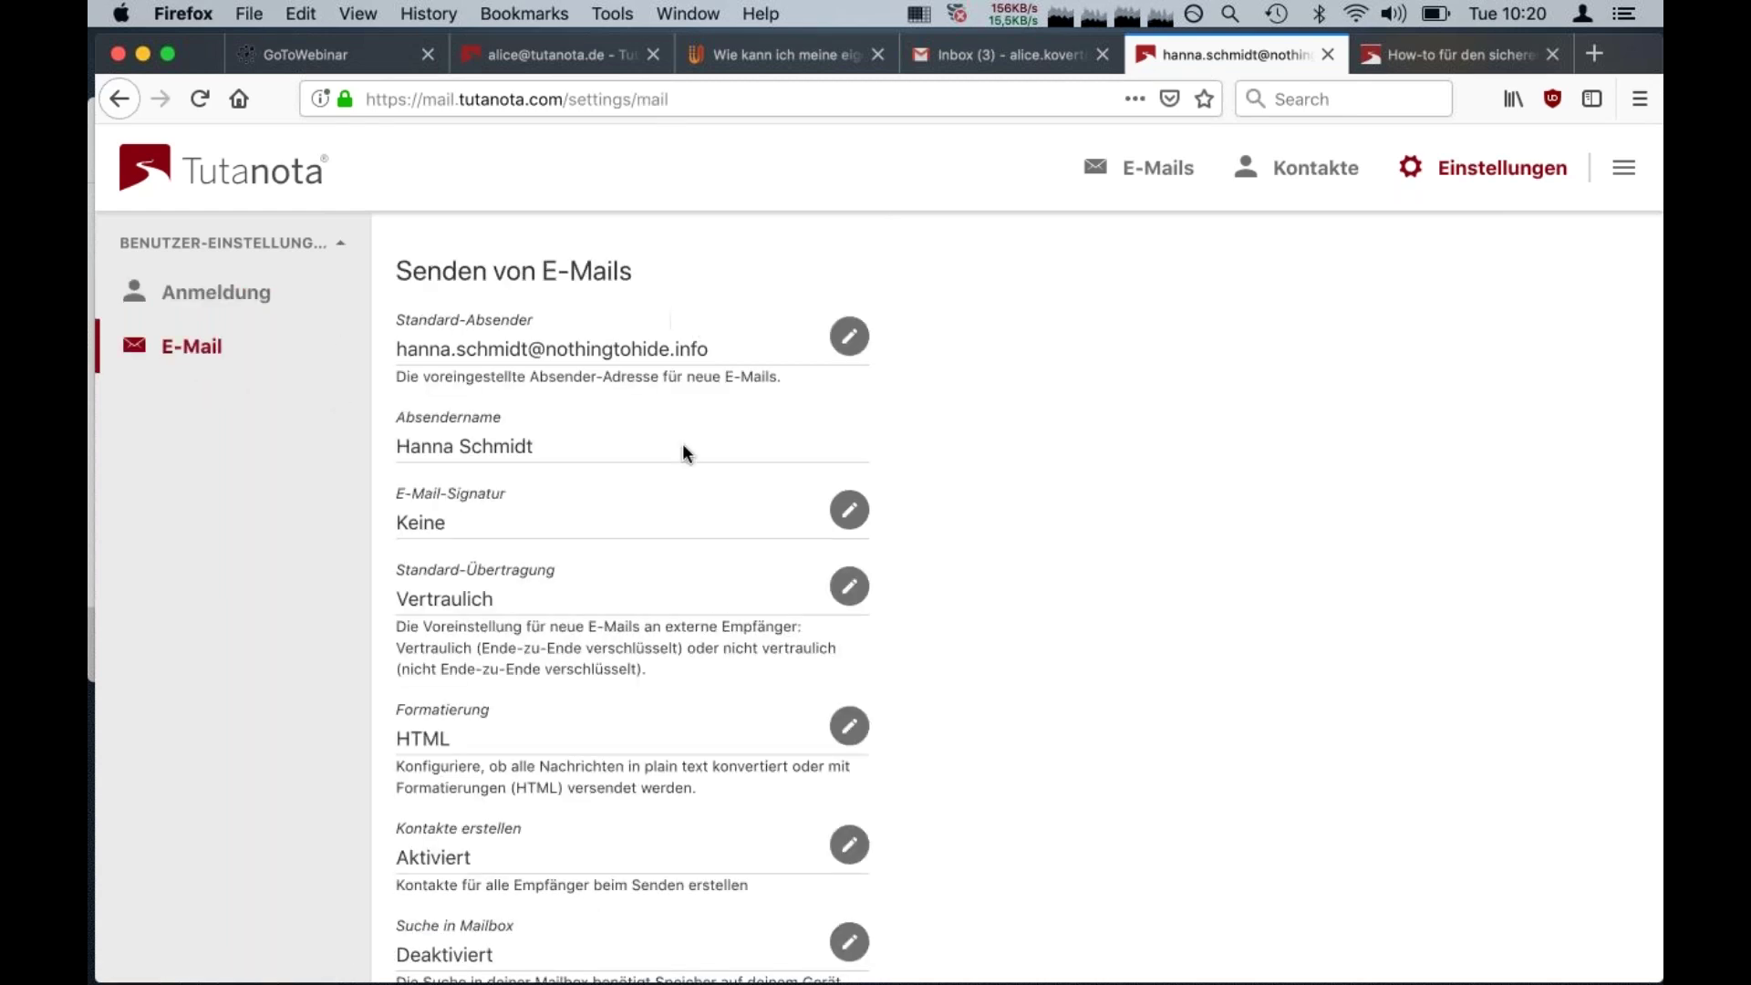
scroll(703, 429, "down", 5)
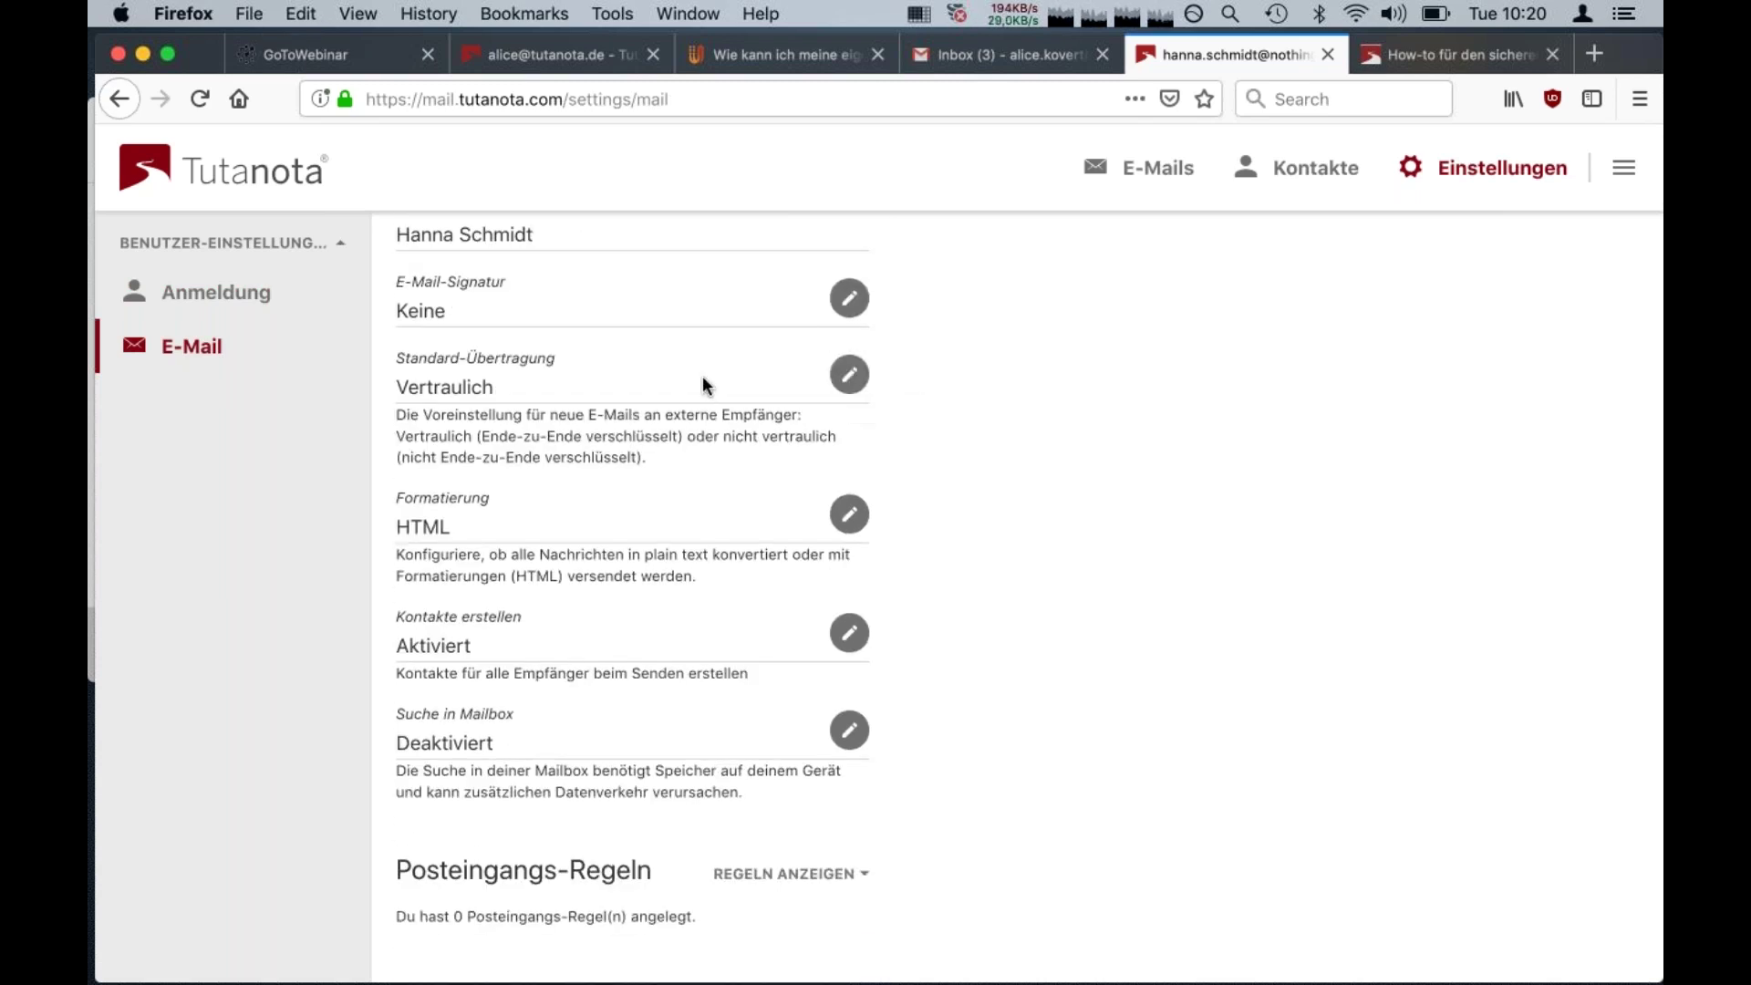
scroll(761, 379, "down", 2)
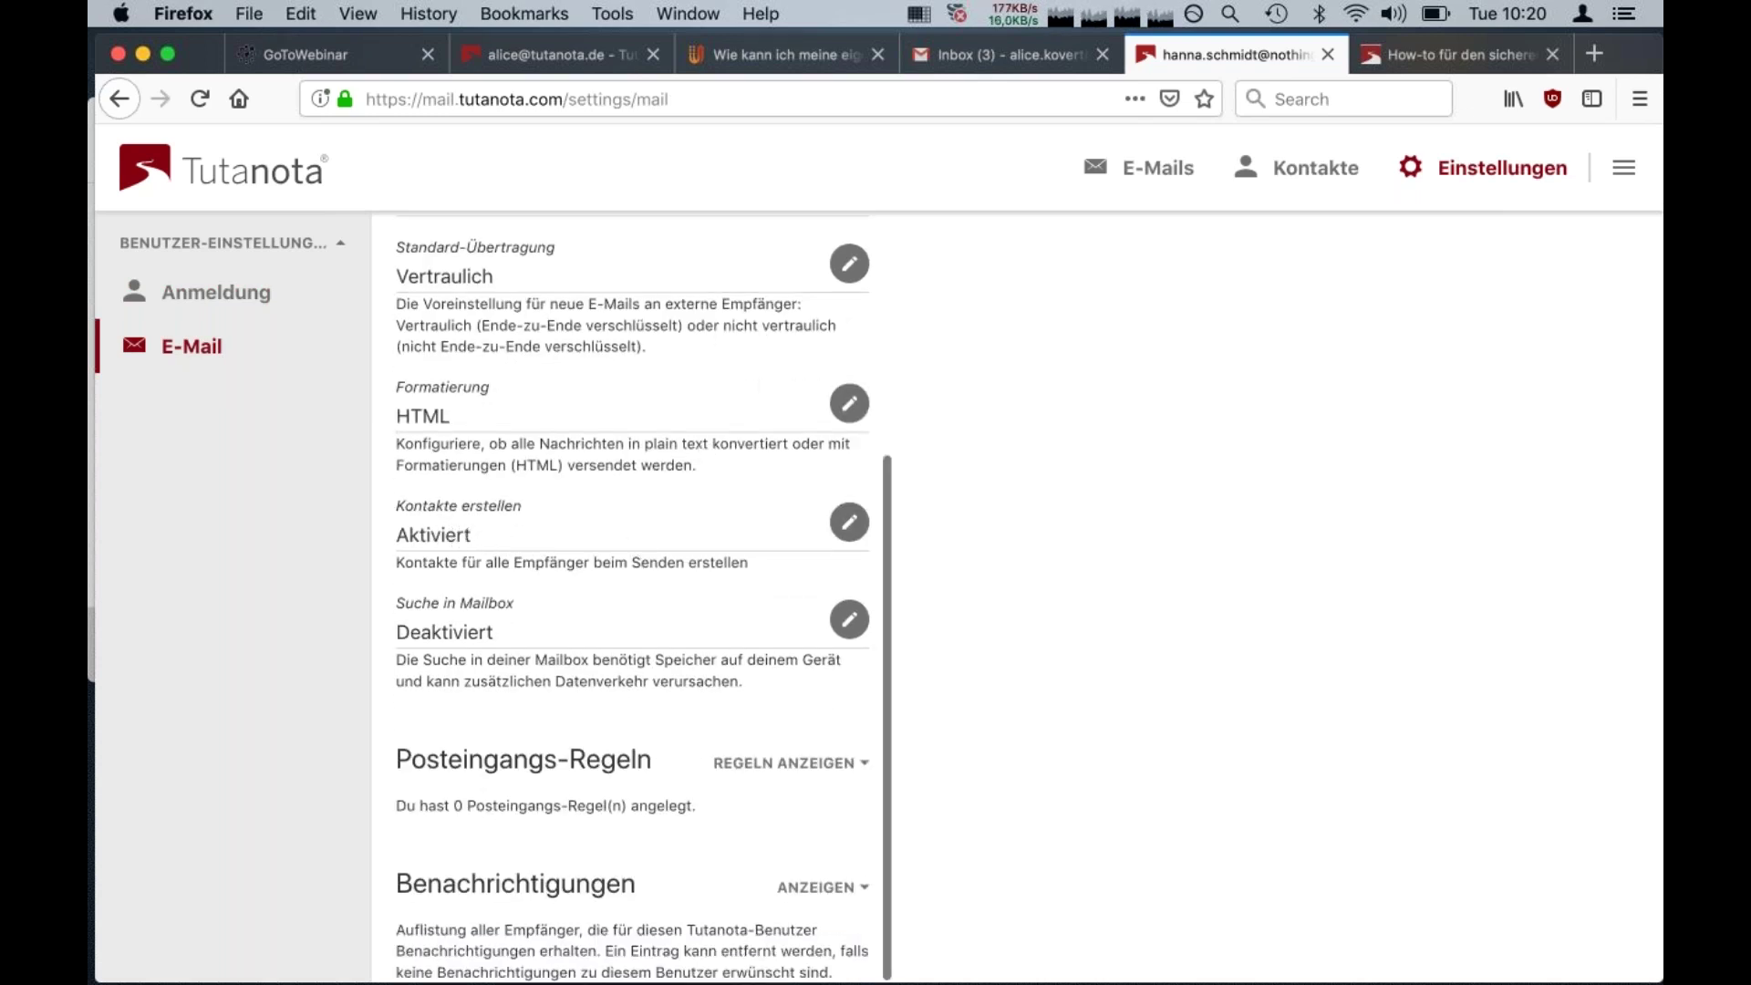
scroll(772, 672, "up", 6)
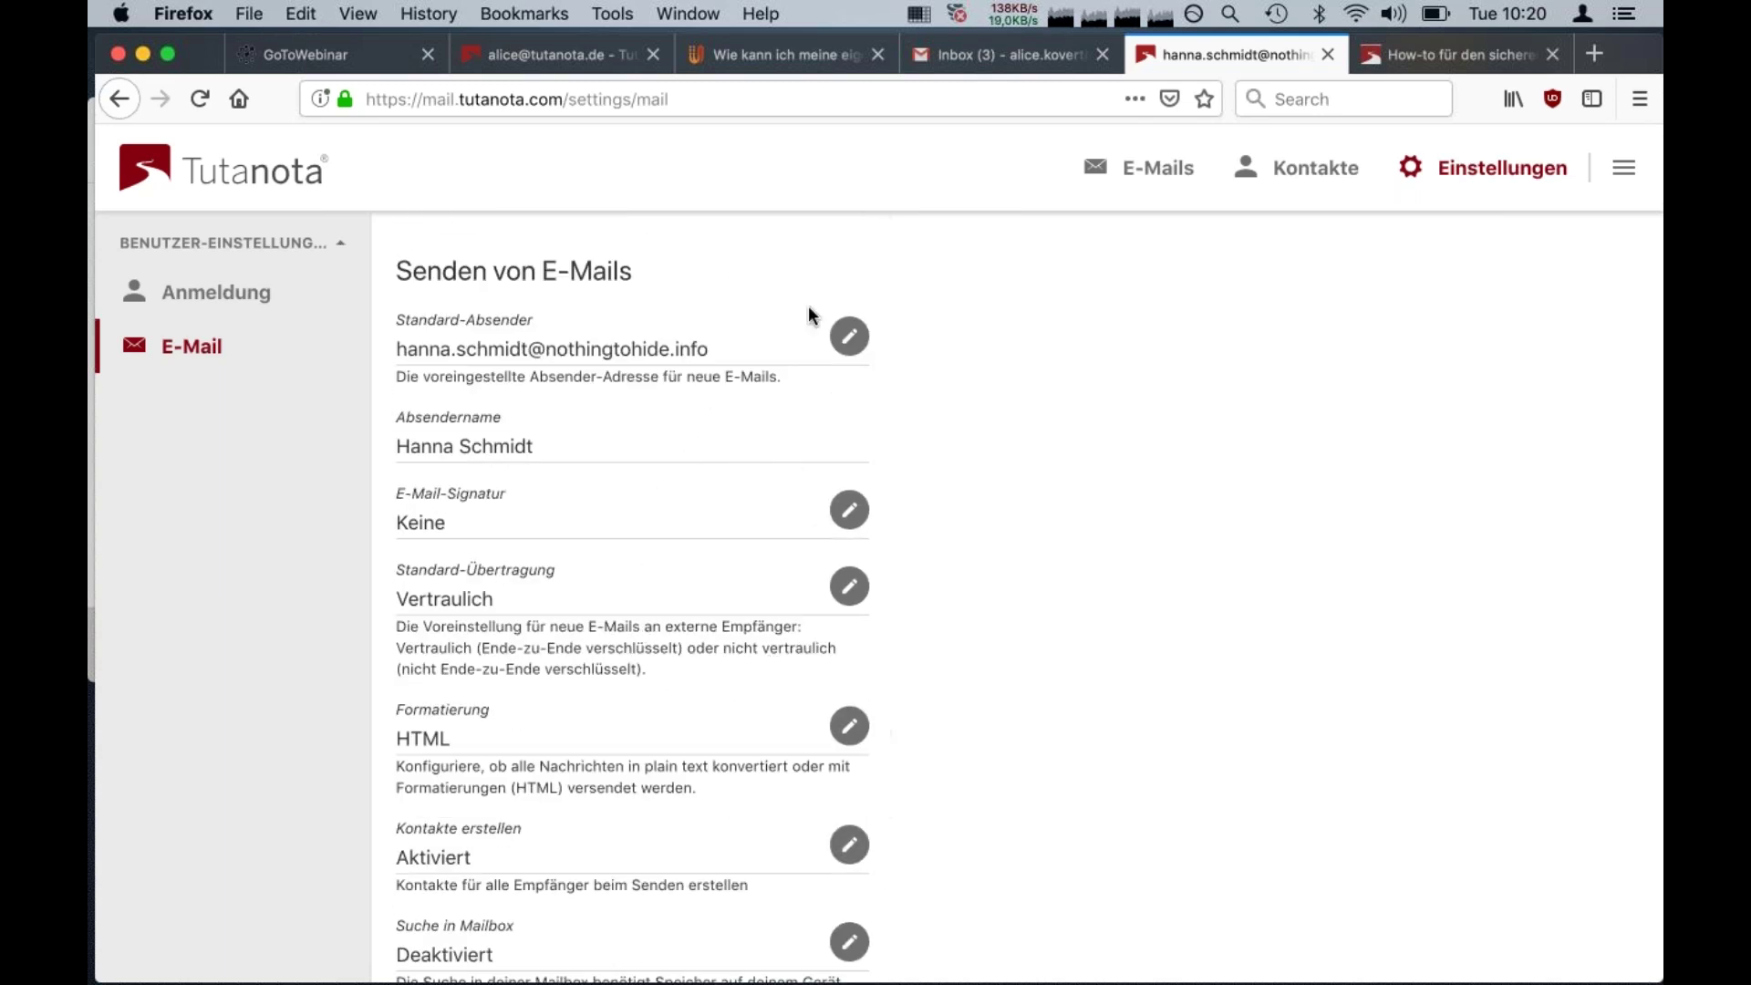
Send the admin account an e-mail titled 'Danke!' with the body 'Funktioniert super. :)'
left_click(1177, 181)
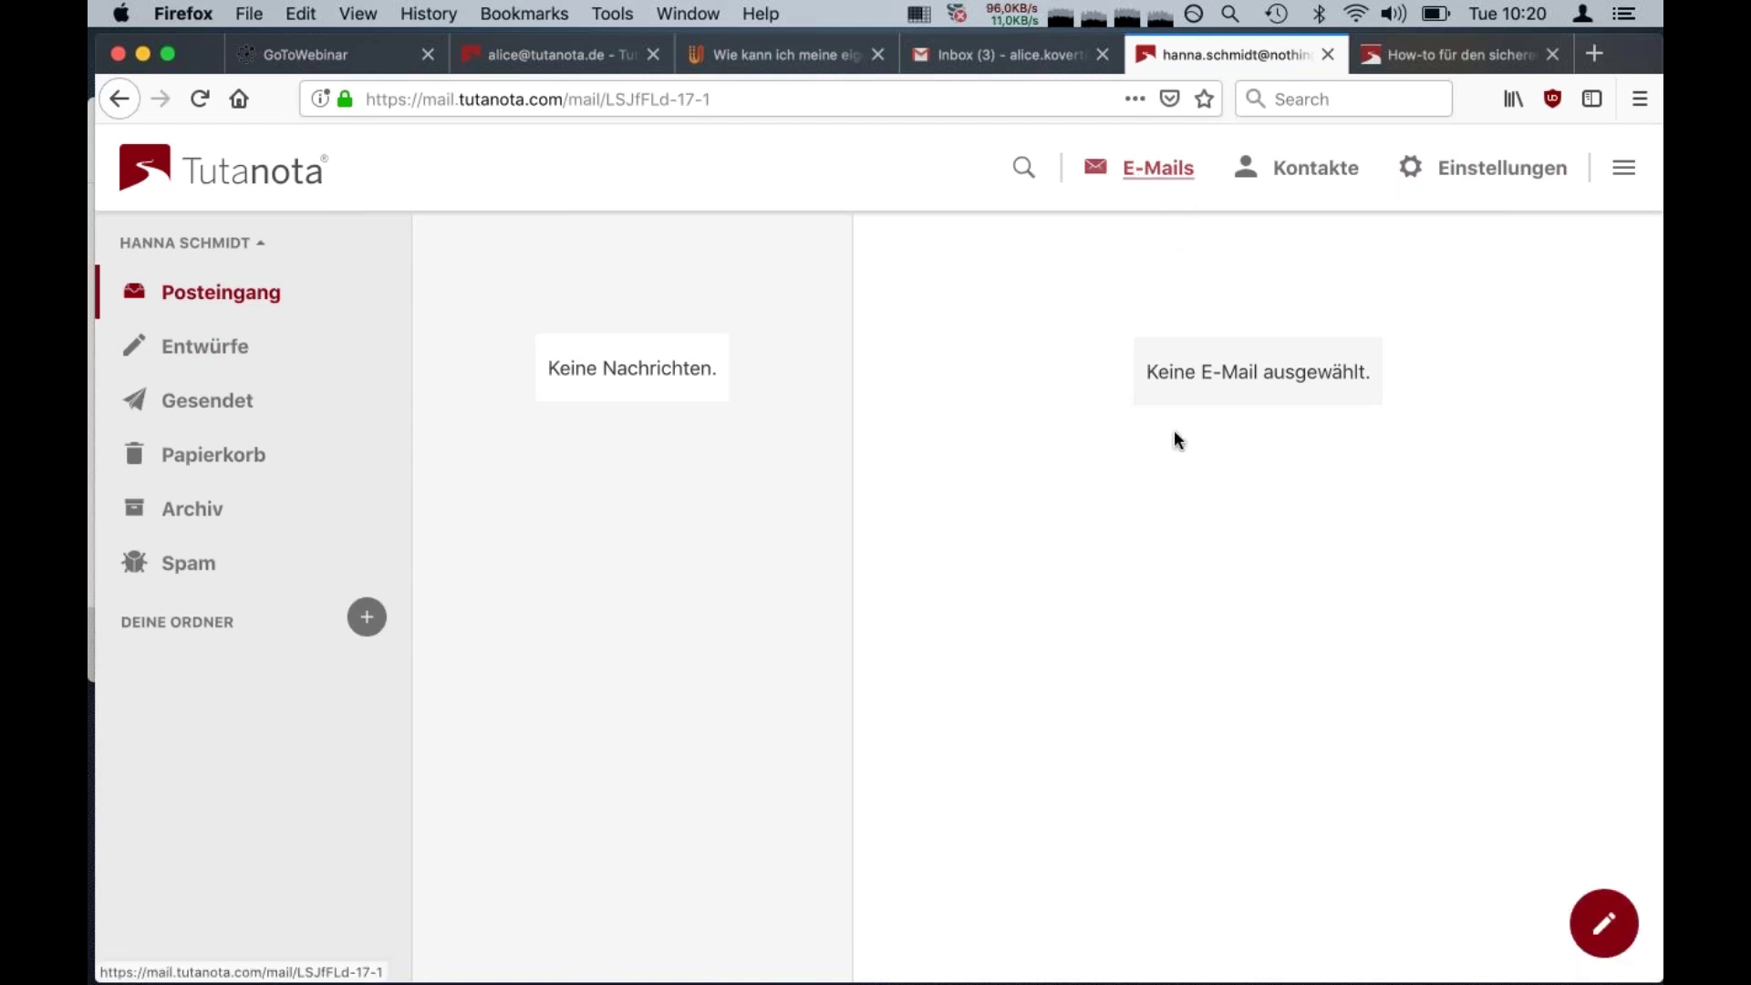
left_click(1604, 924)
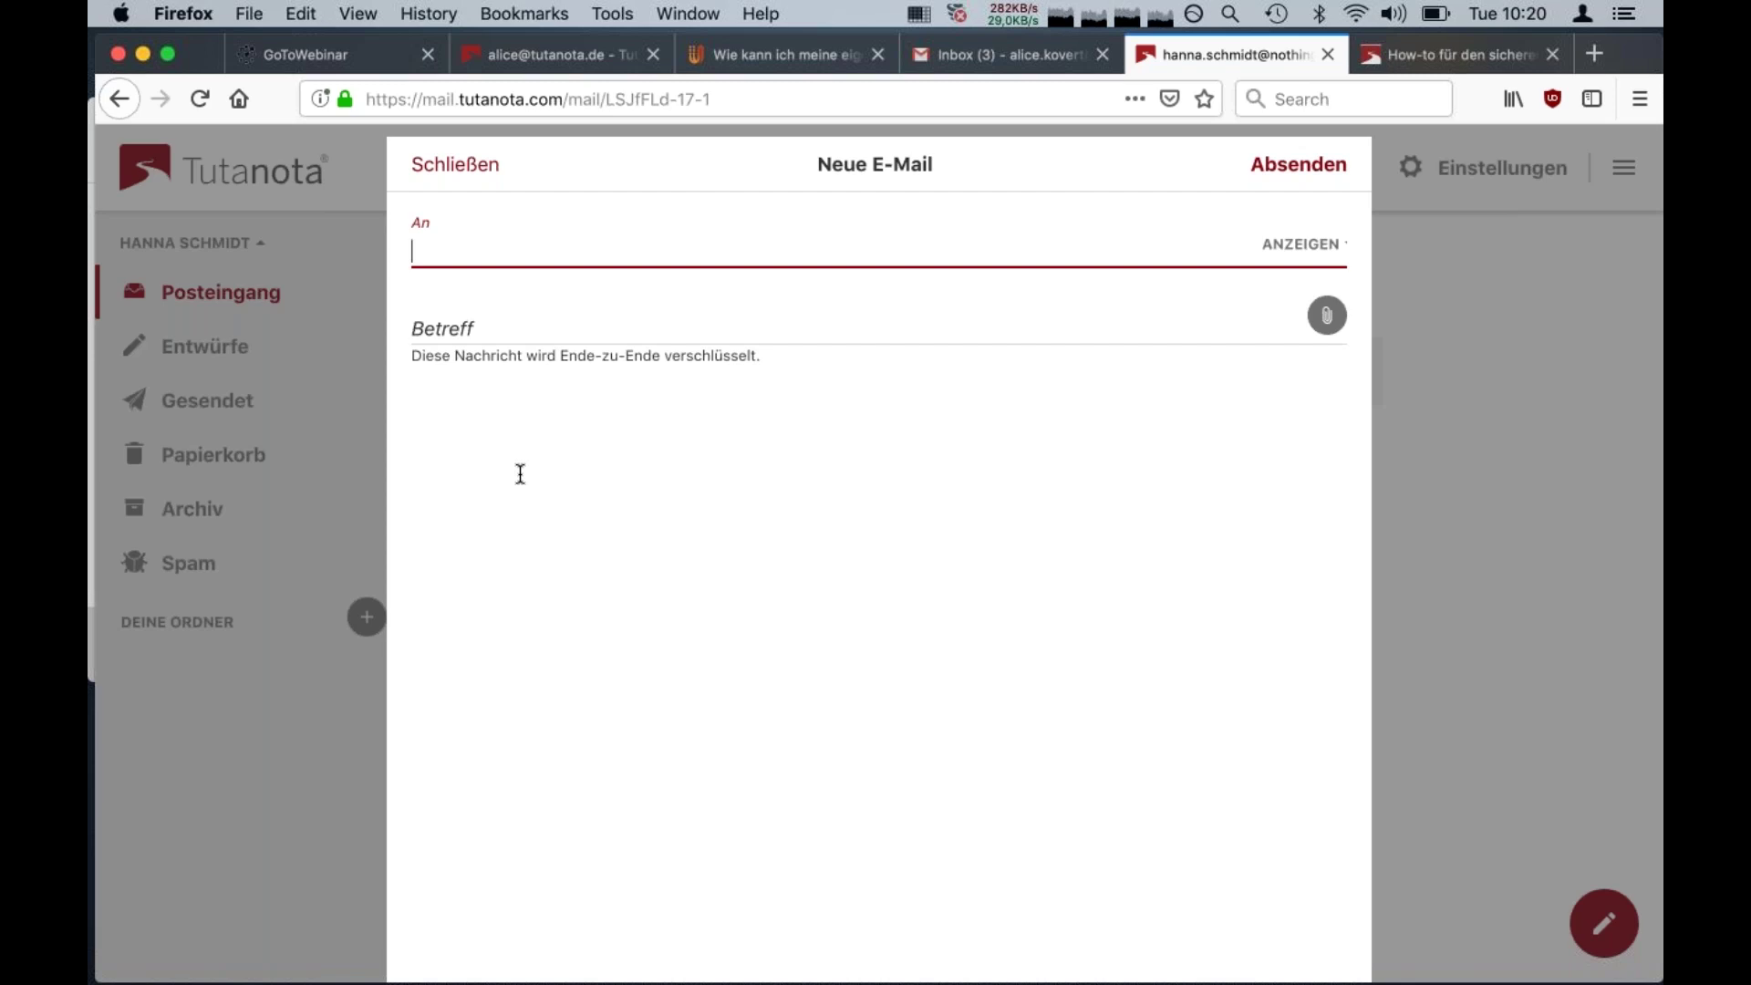
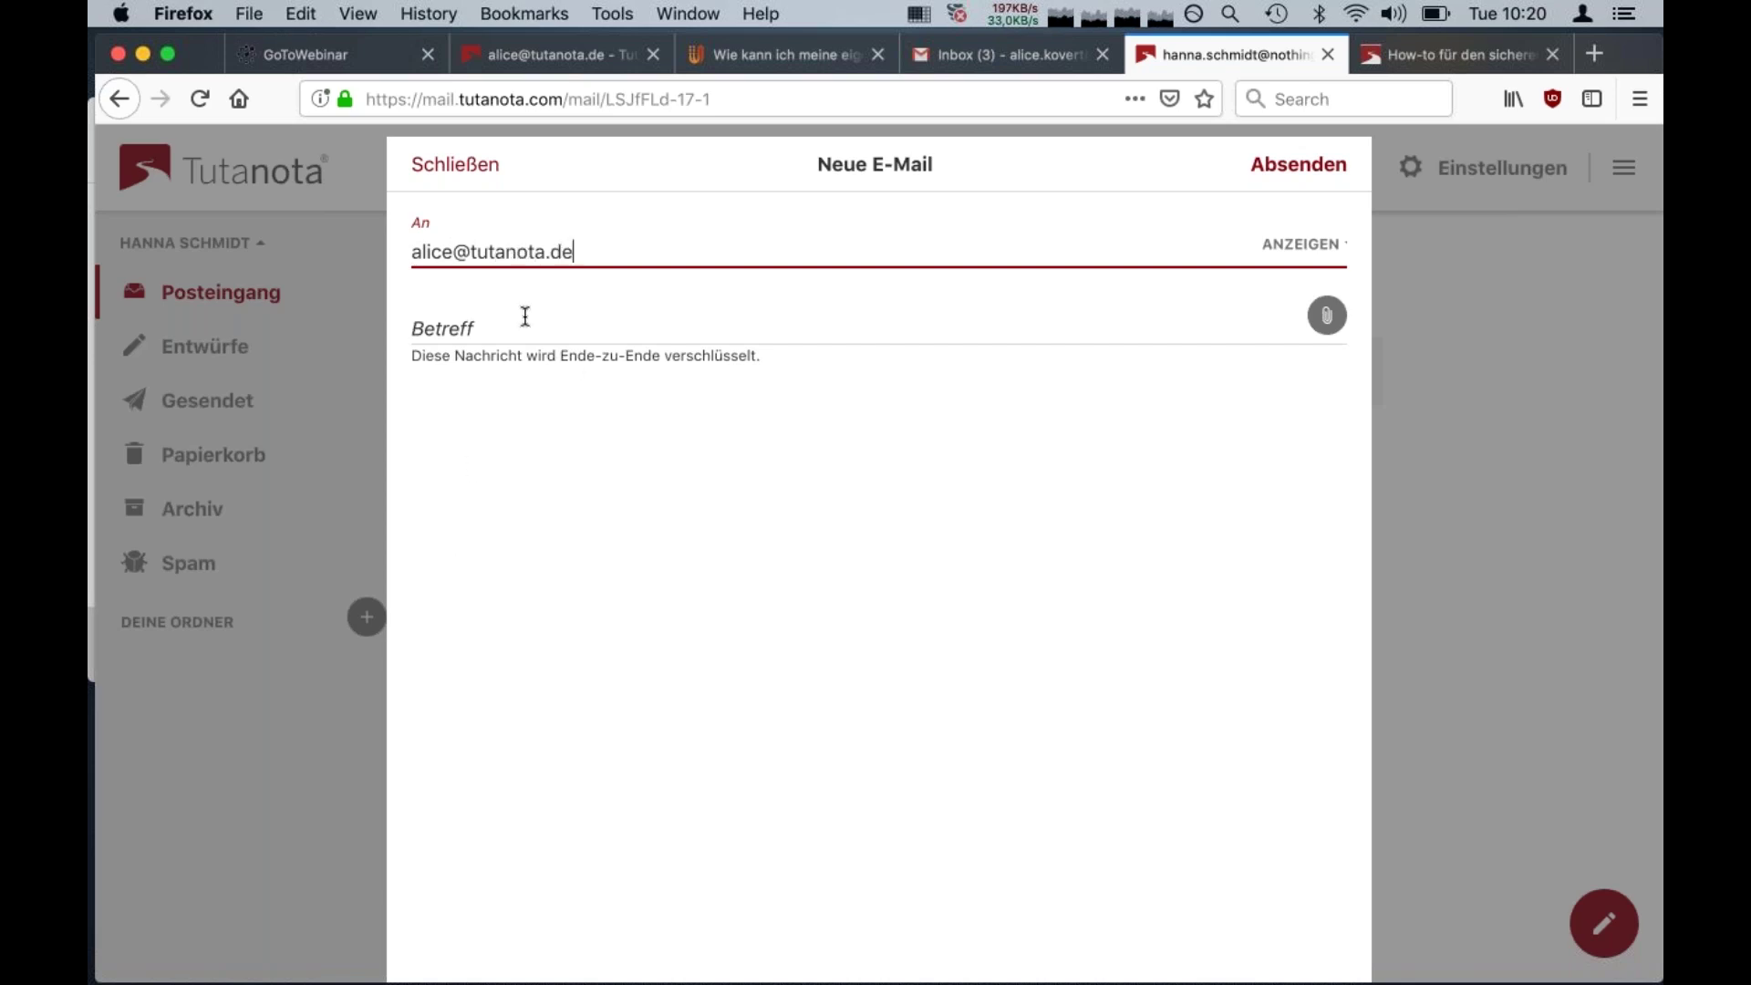
left_click(520, 328)
type("Danke!")
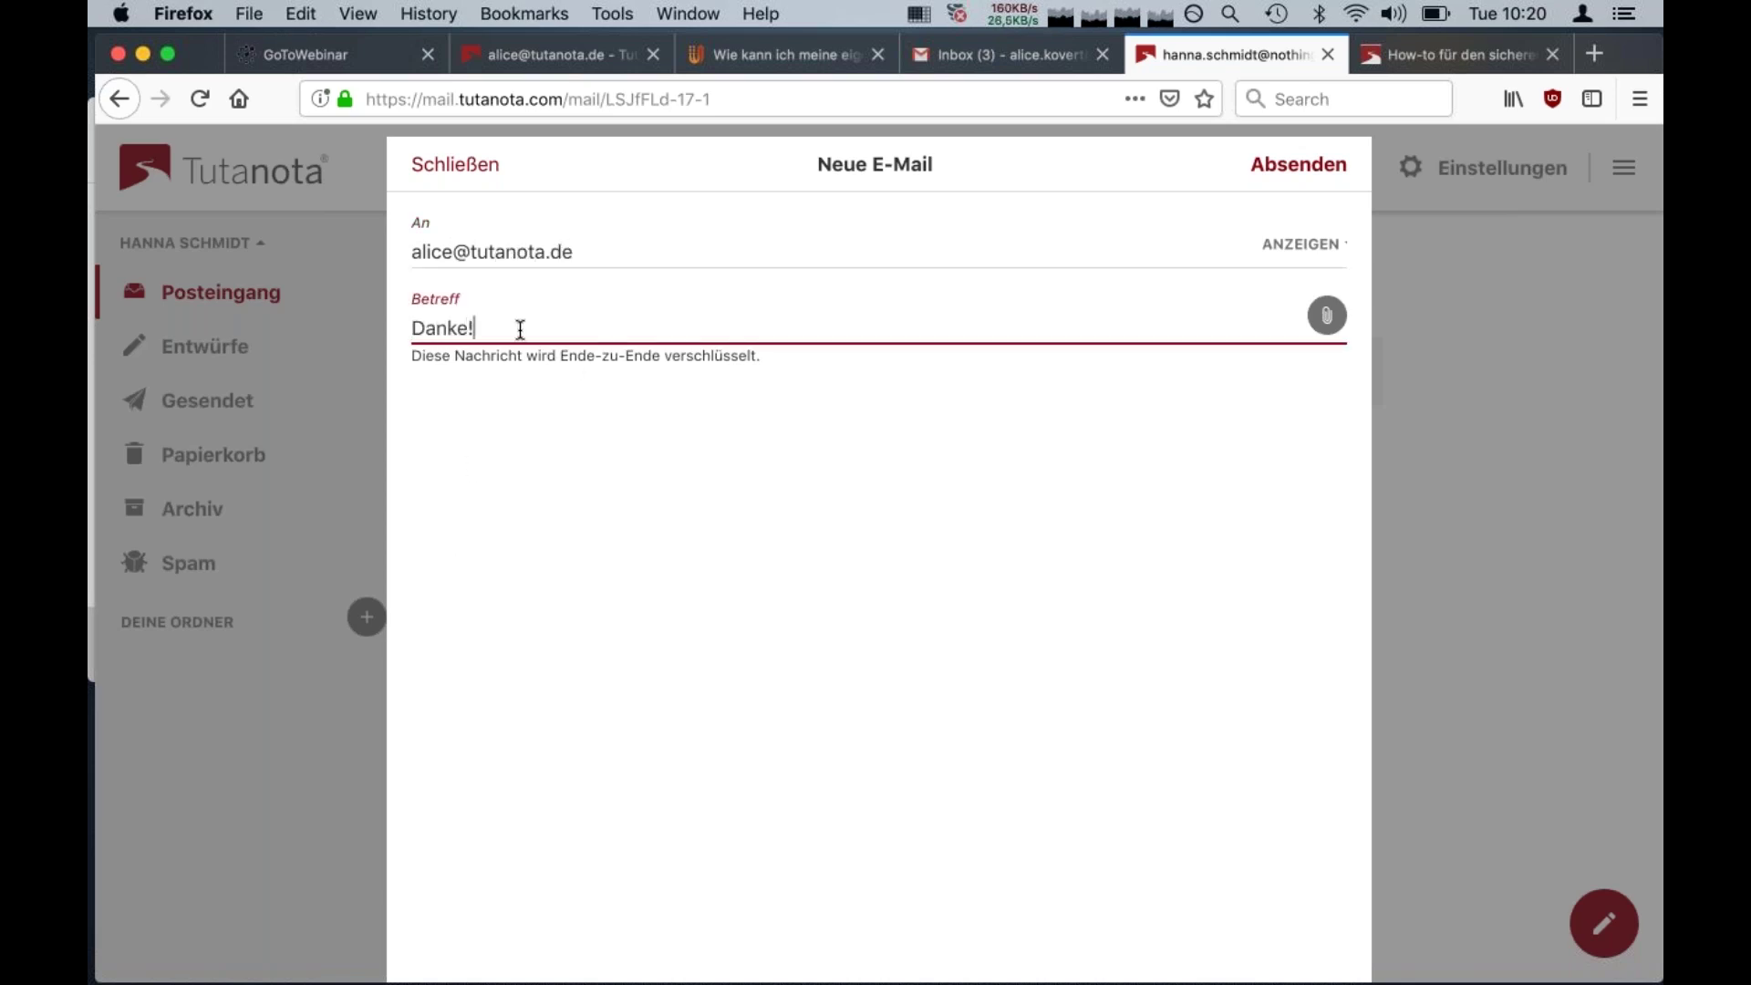
left_click(516, 458)
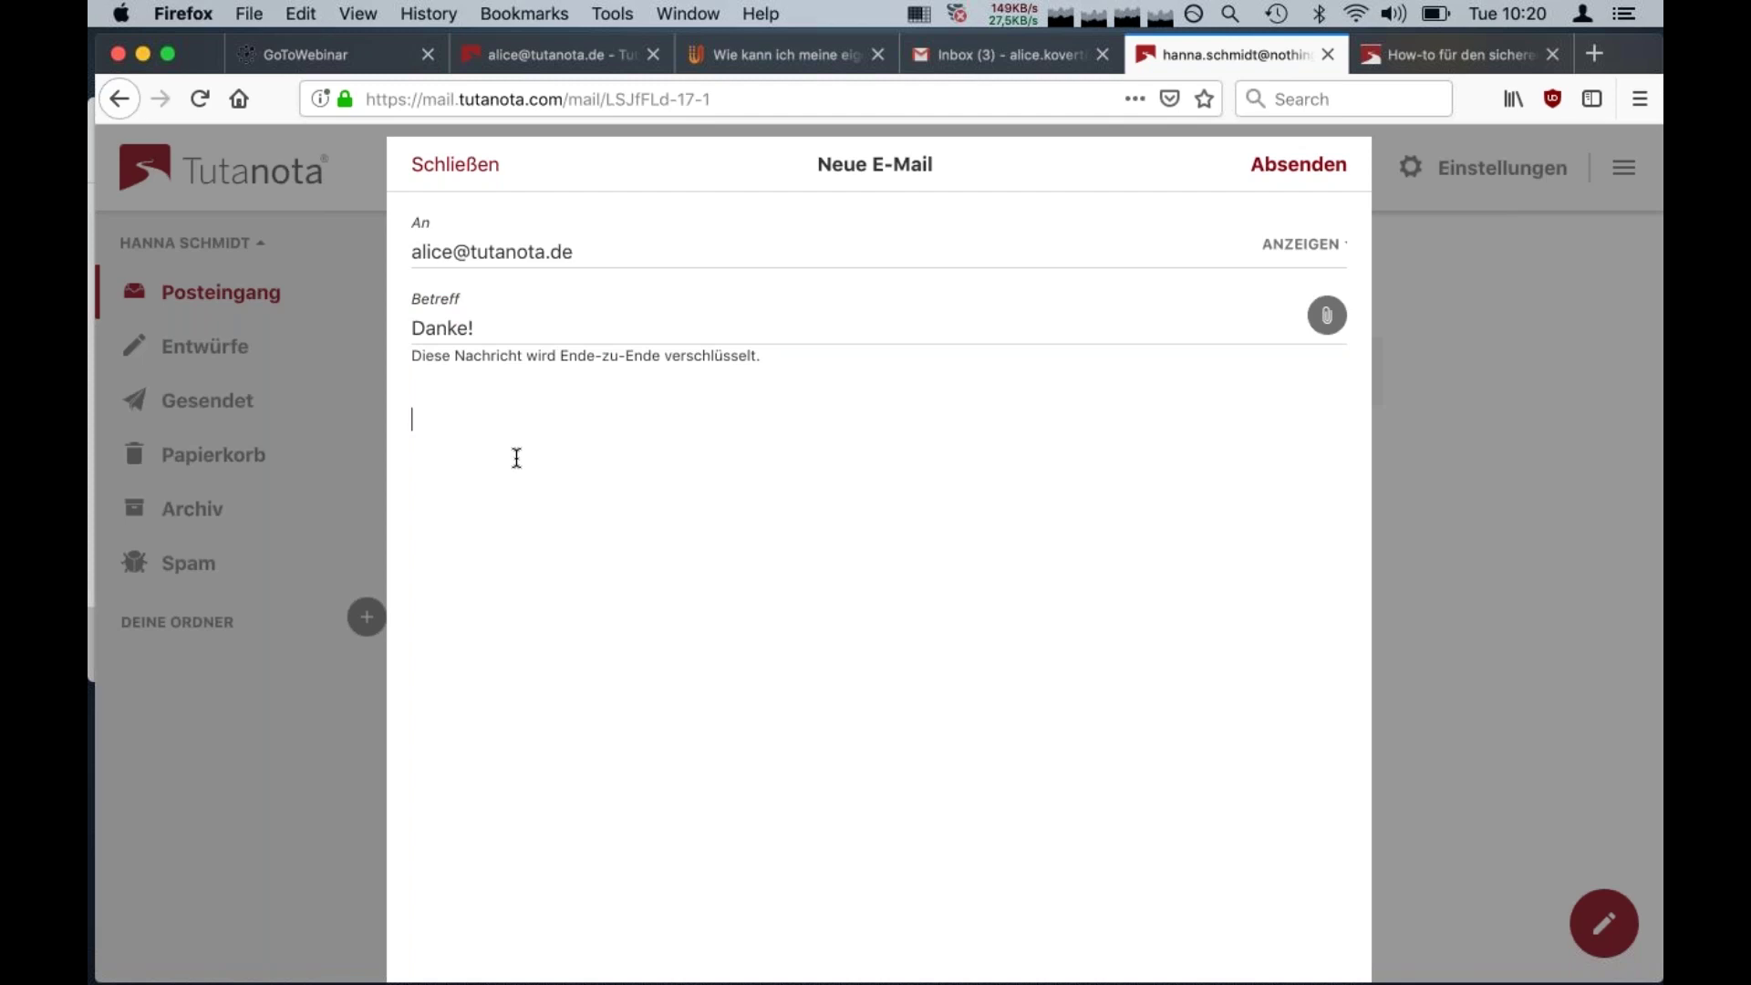
type("Funktioniert super. :)")
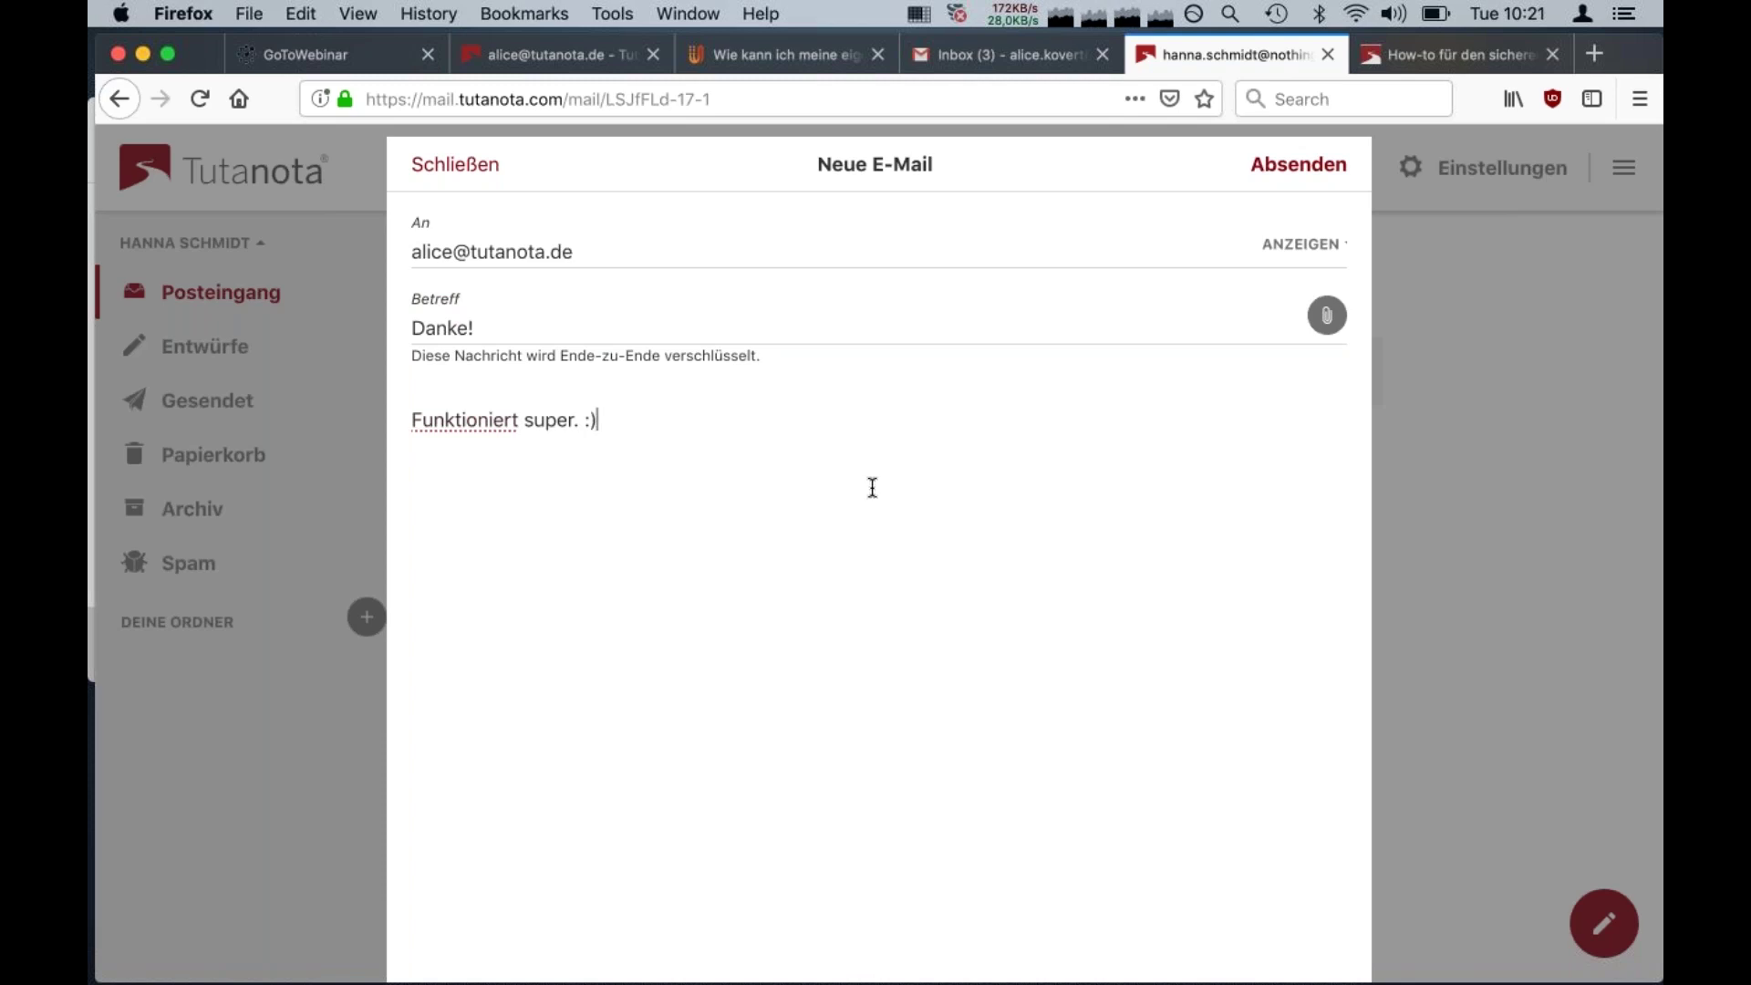
left_click(1281, 245)
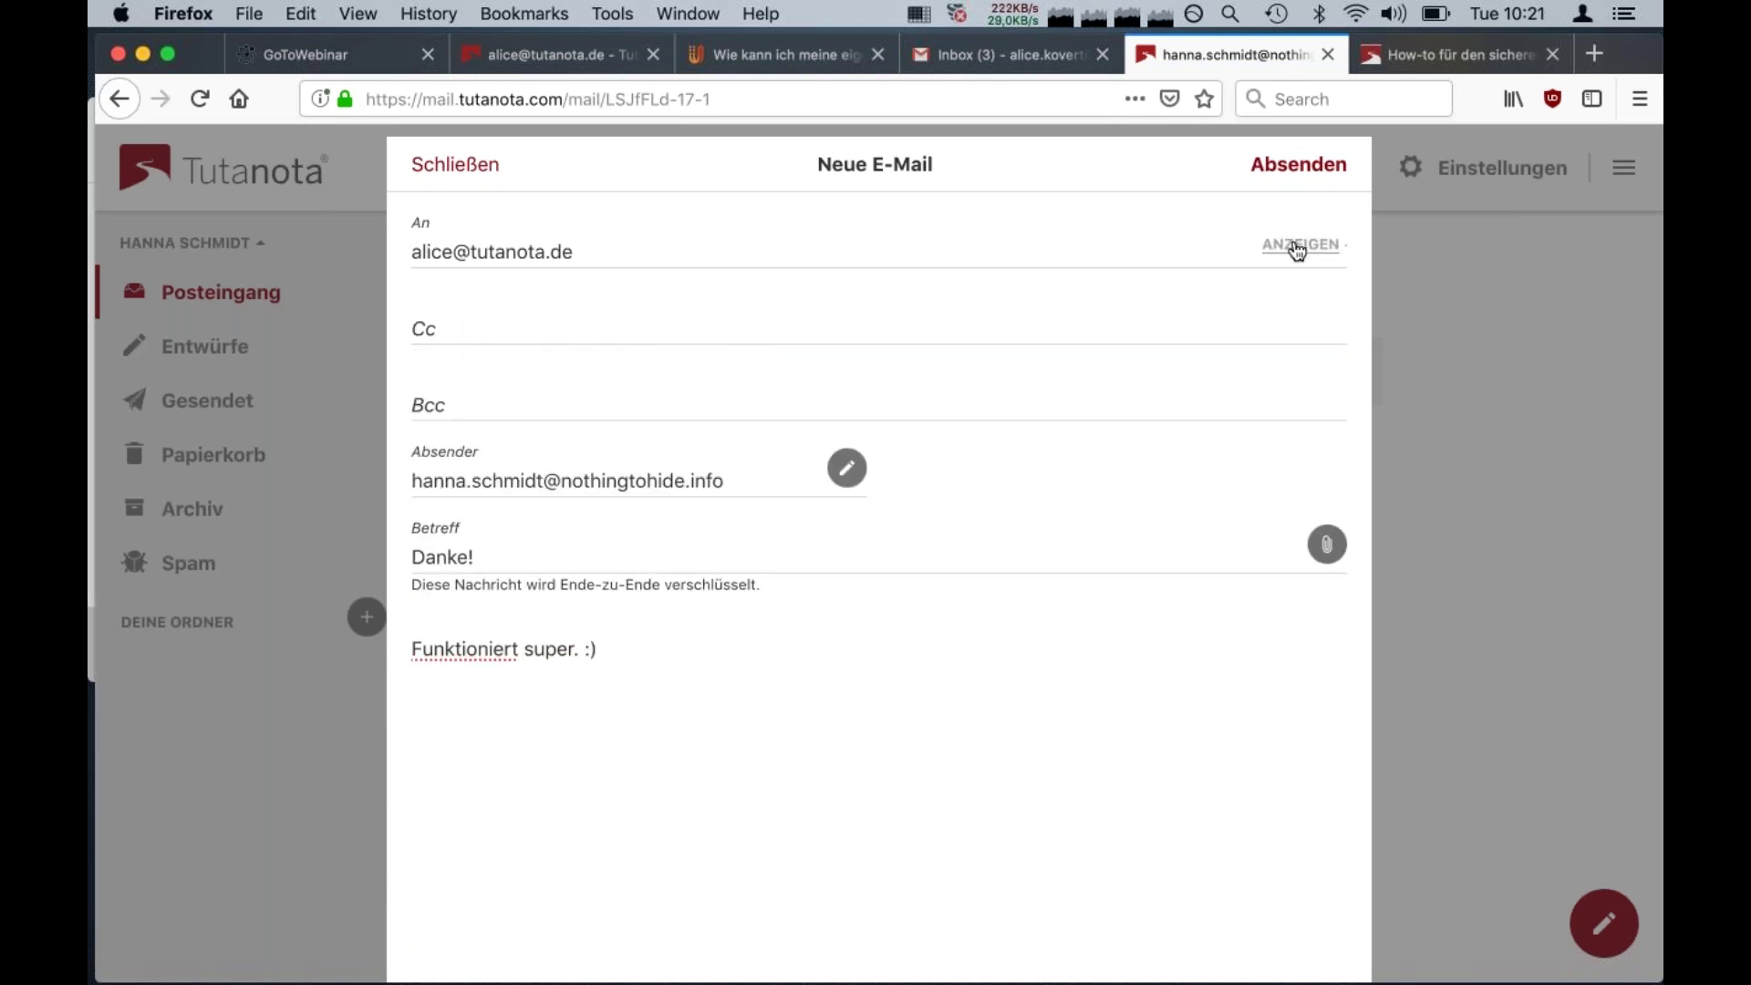
left_click(1297, 248)
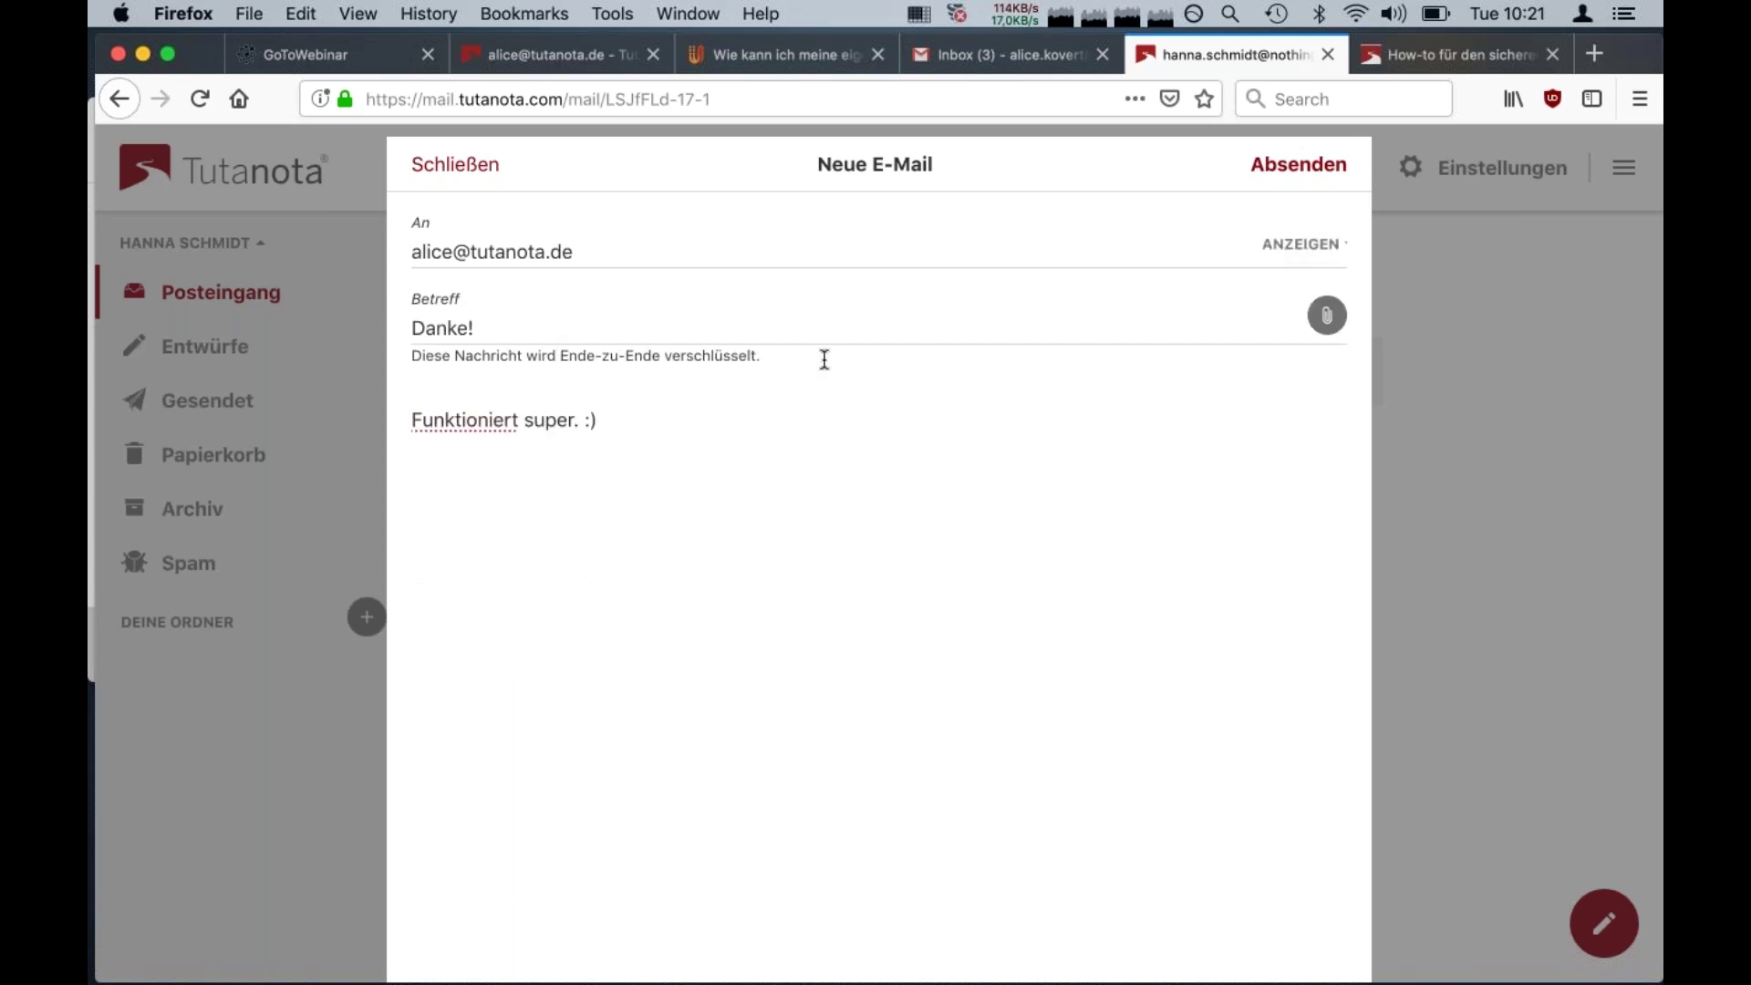
left_click(1270, 177)
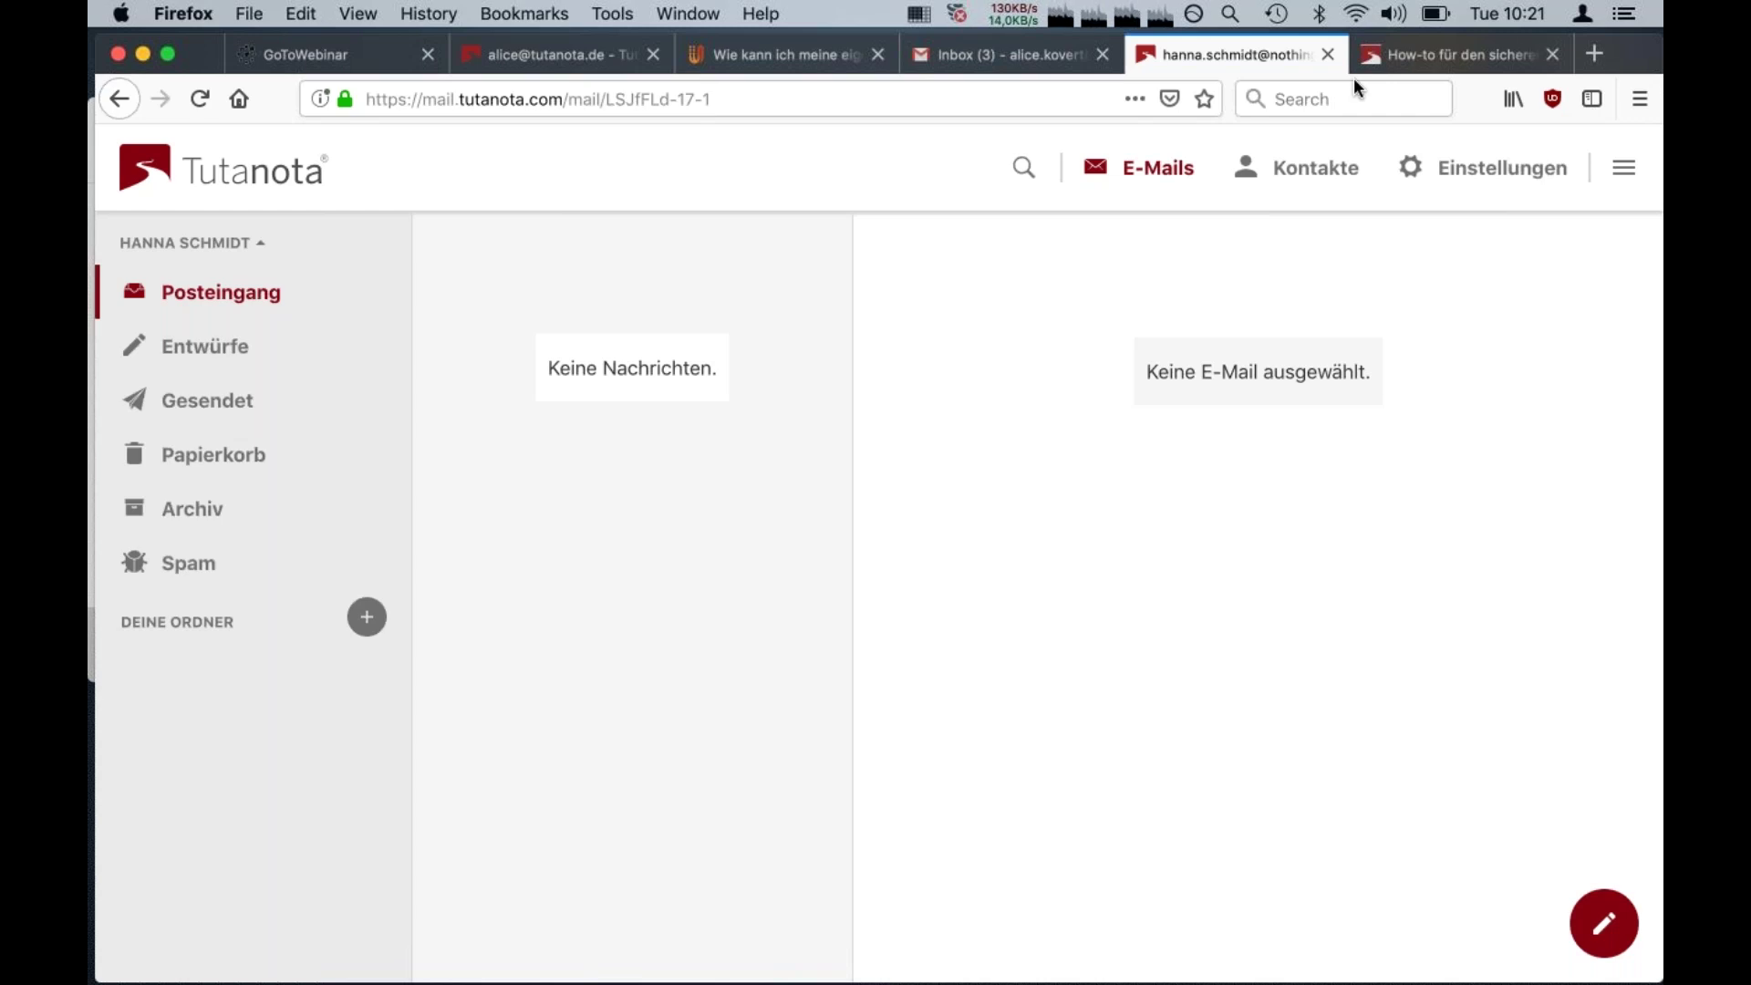
In the recipient's account, reply to the Danke! message with the text 'Schön.'
key("super+2")
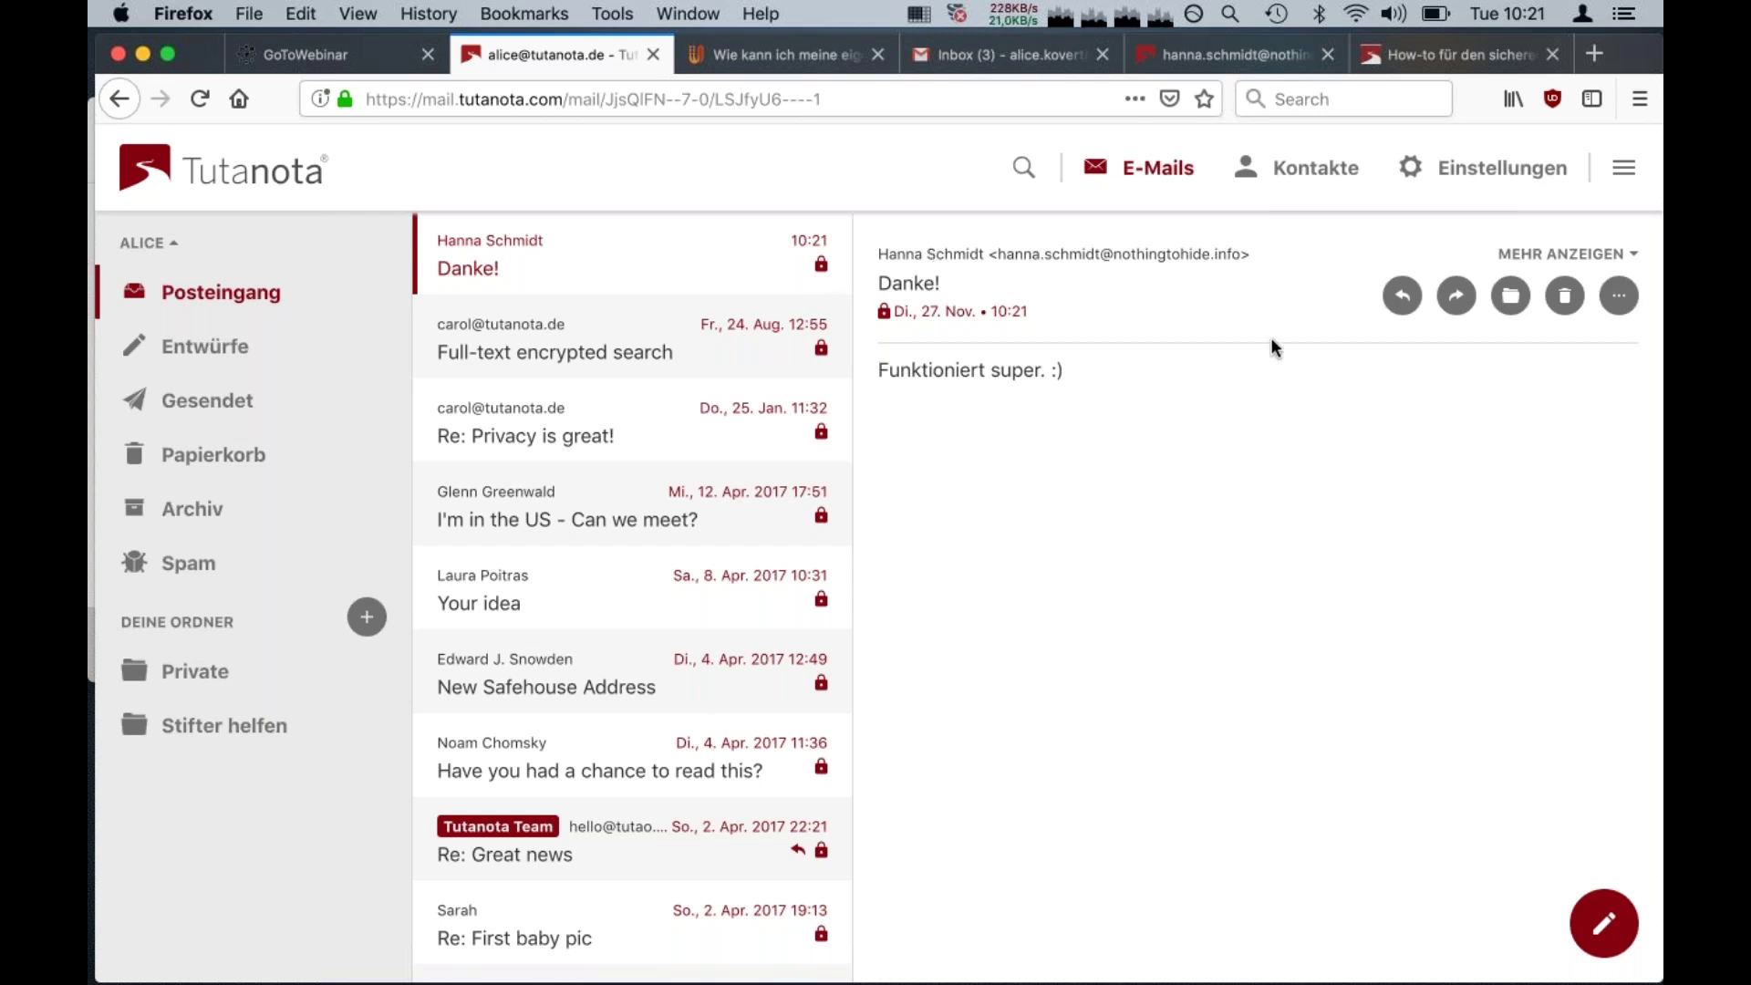
left_click(1403, 296)
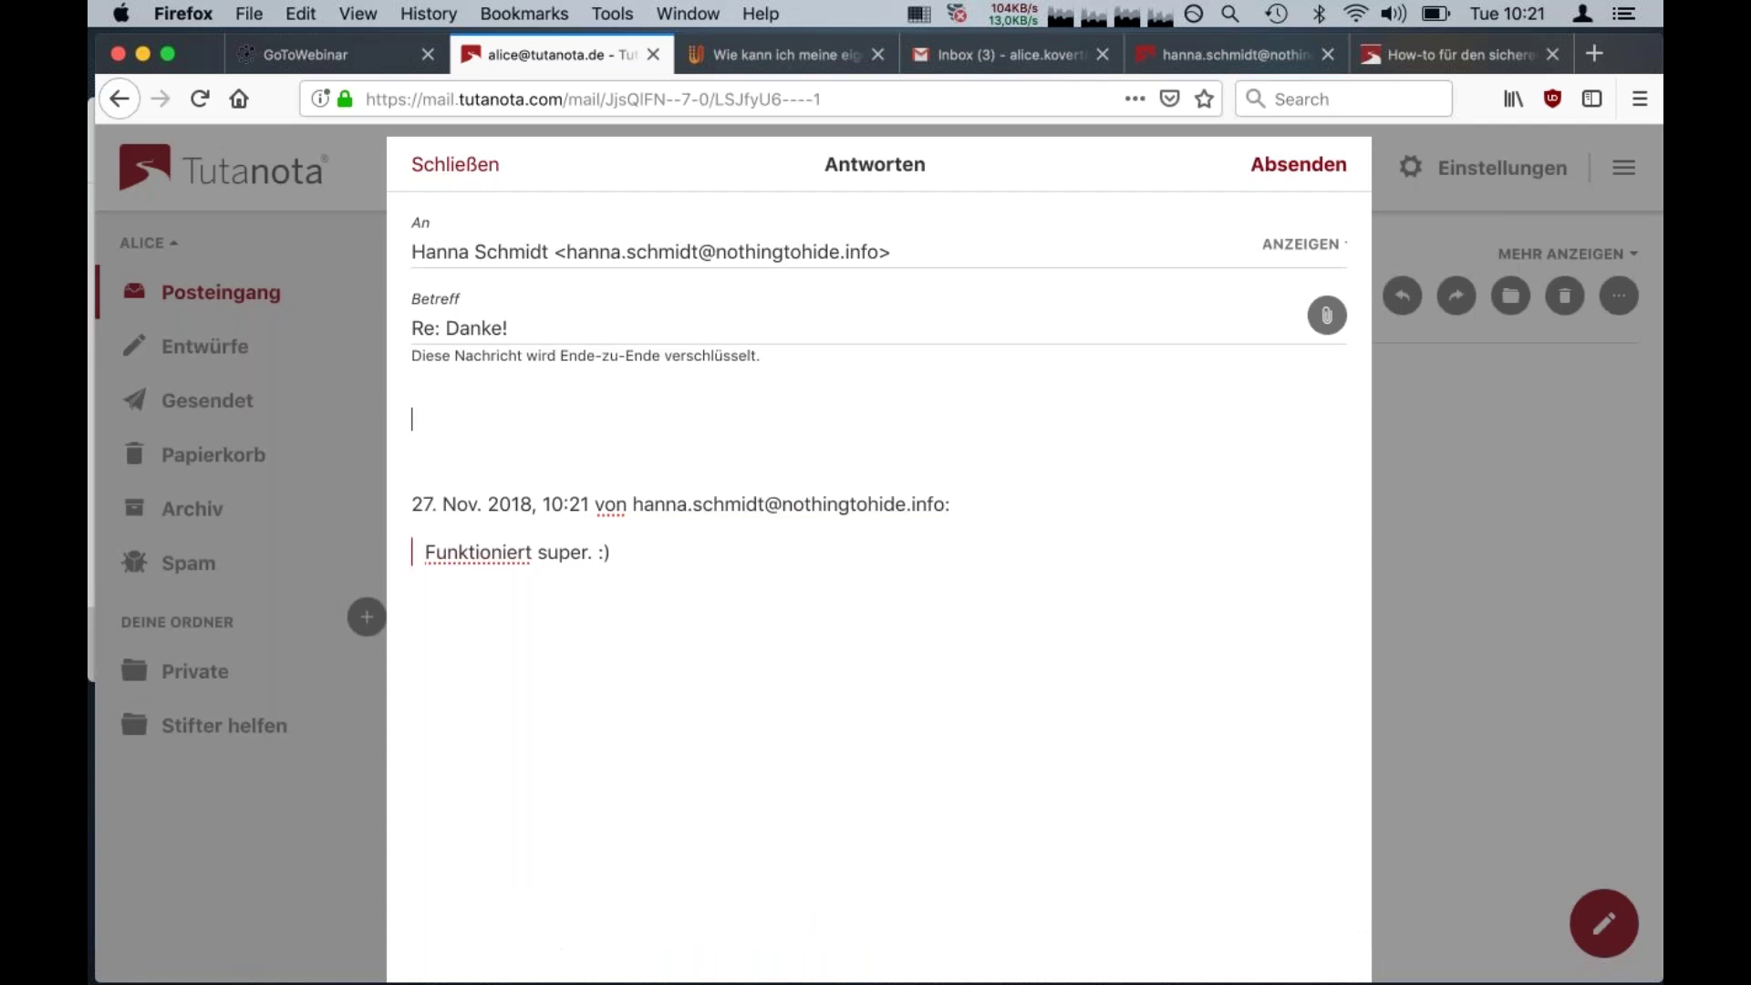
type("Schön.")
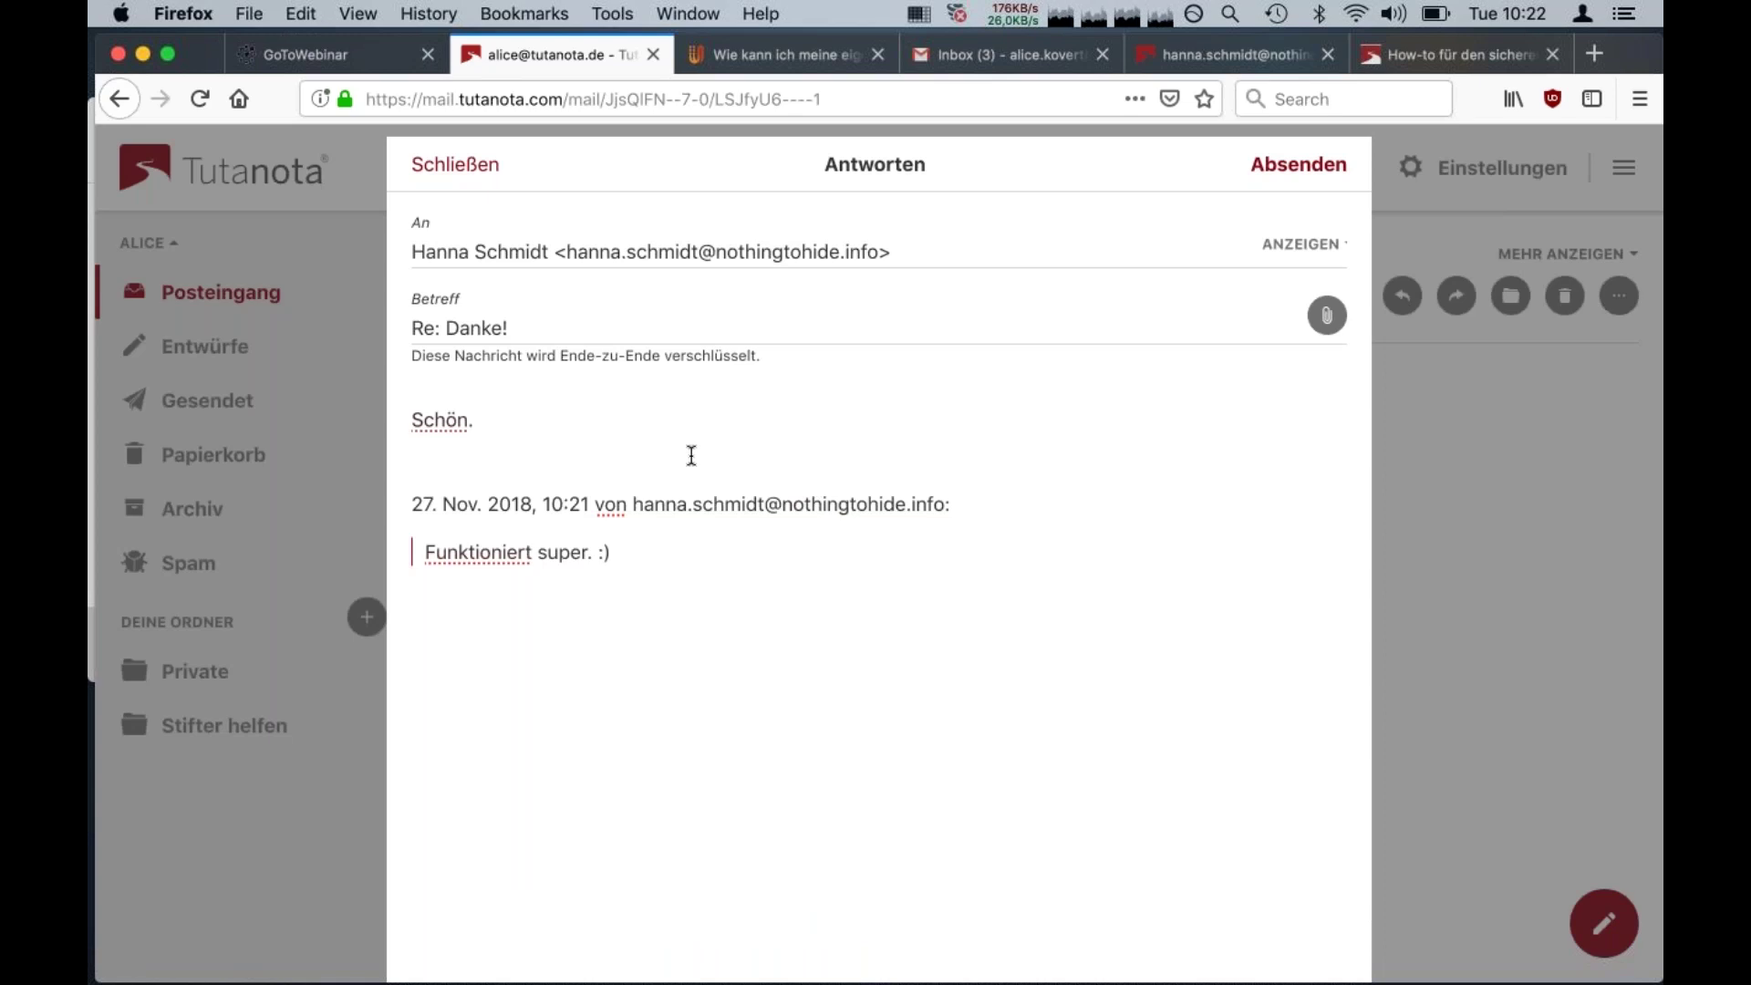
key("super+Tab")
key("super+Tab")
key("super+Tab")
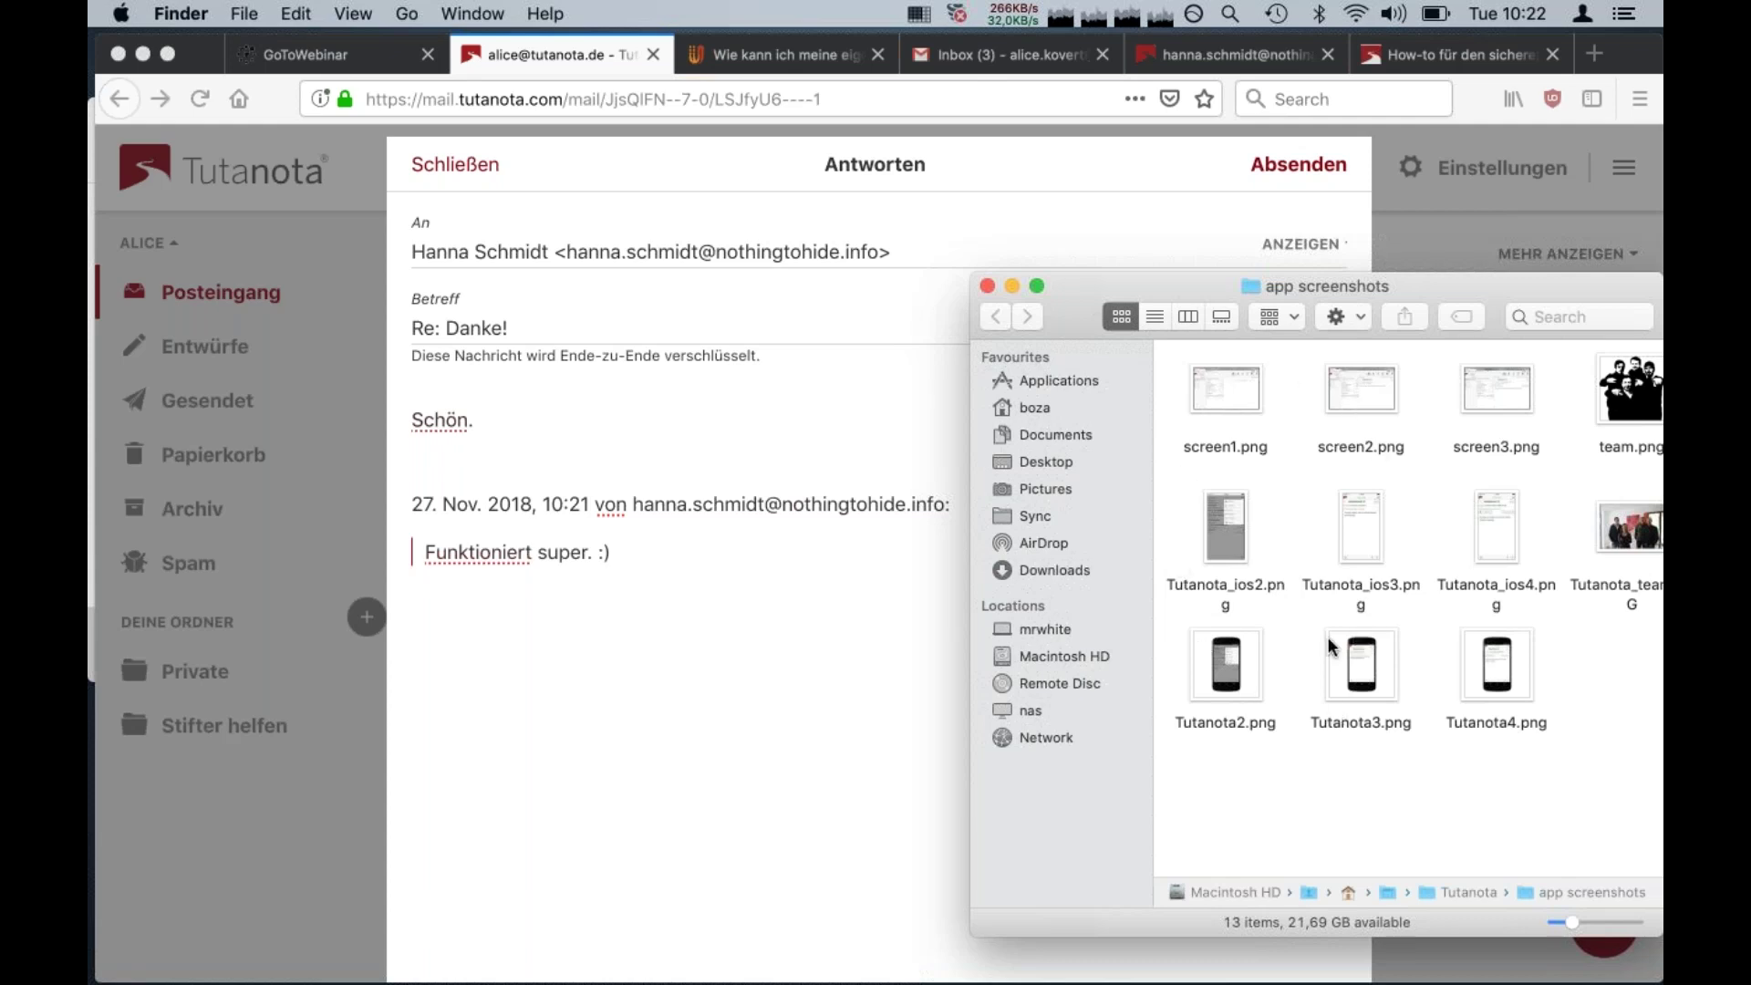
Attach Tutanota_ios2.png (106.5 KB) and screen2.png (87.4 KB) from Finder to the Re: Danke! reply
left_click(1226, 518)
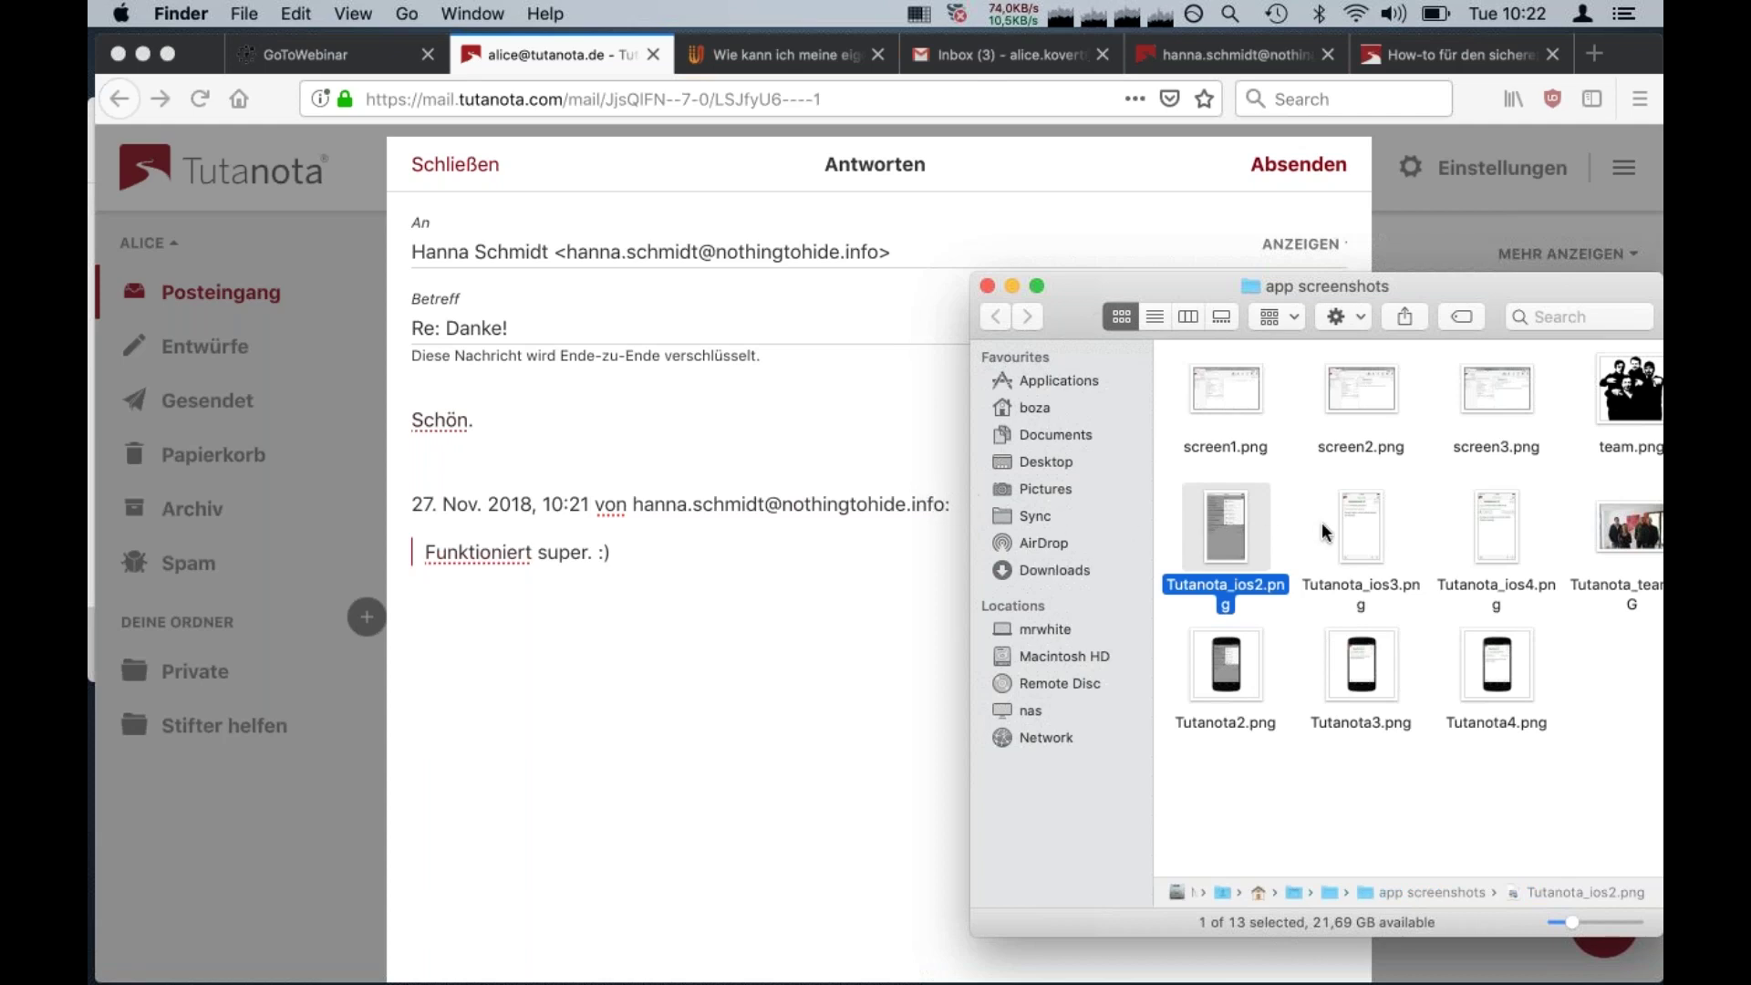
left_click(1323, 532)
left_click(1241, 533)
left_click_drag(1239, 533, 798, 474)
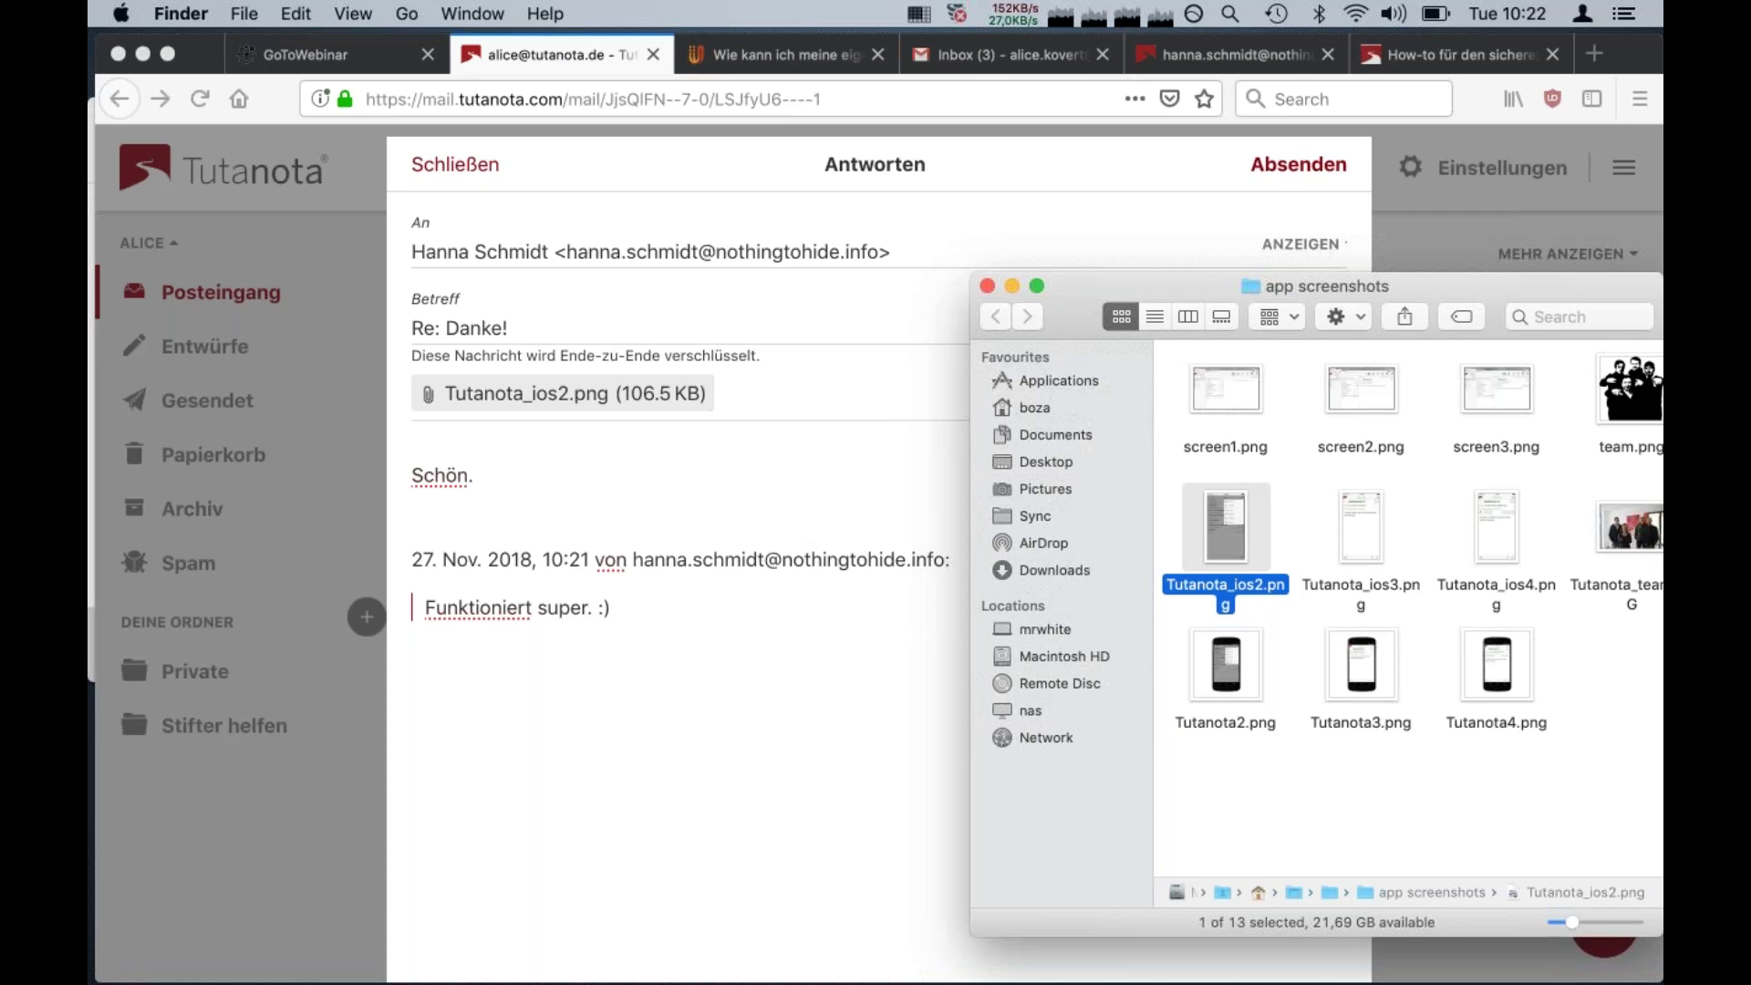
left_click_drag(1361, 405, 801, 512)
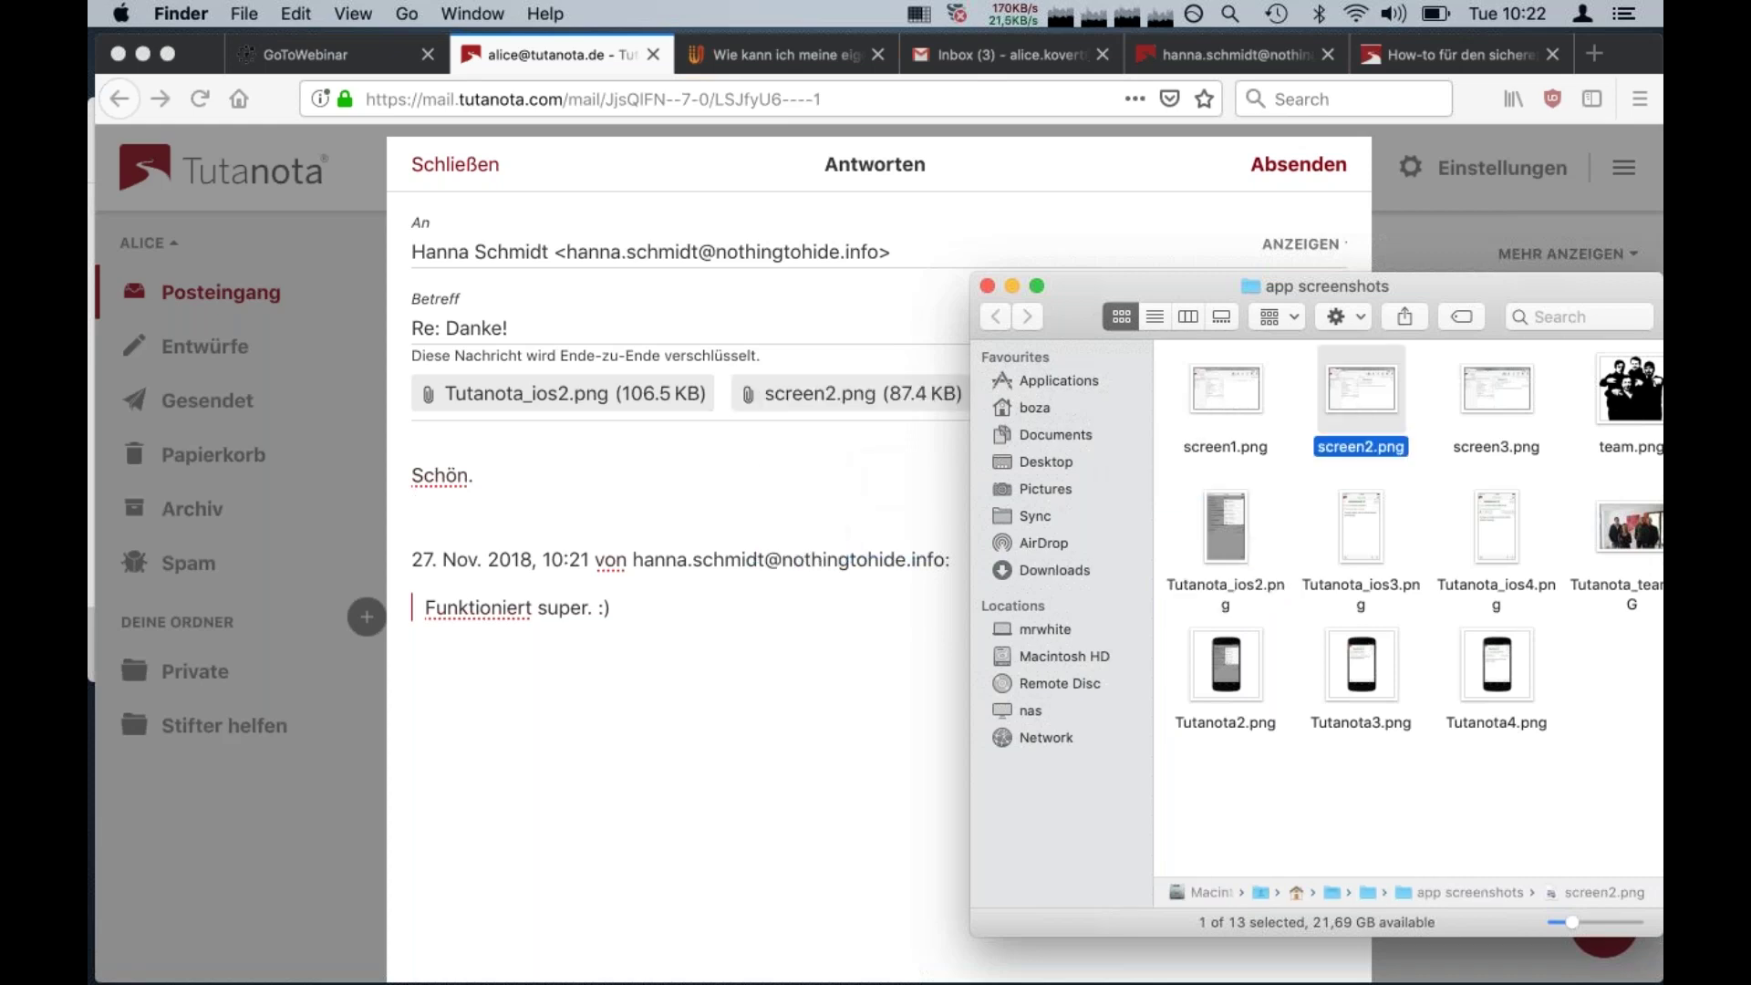
left_click(827, 502)
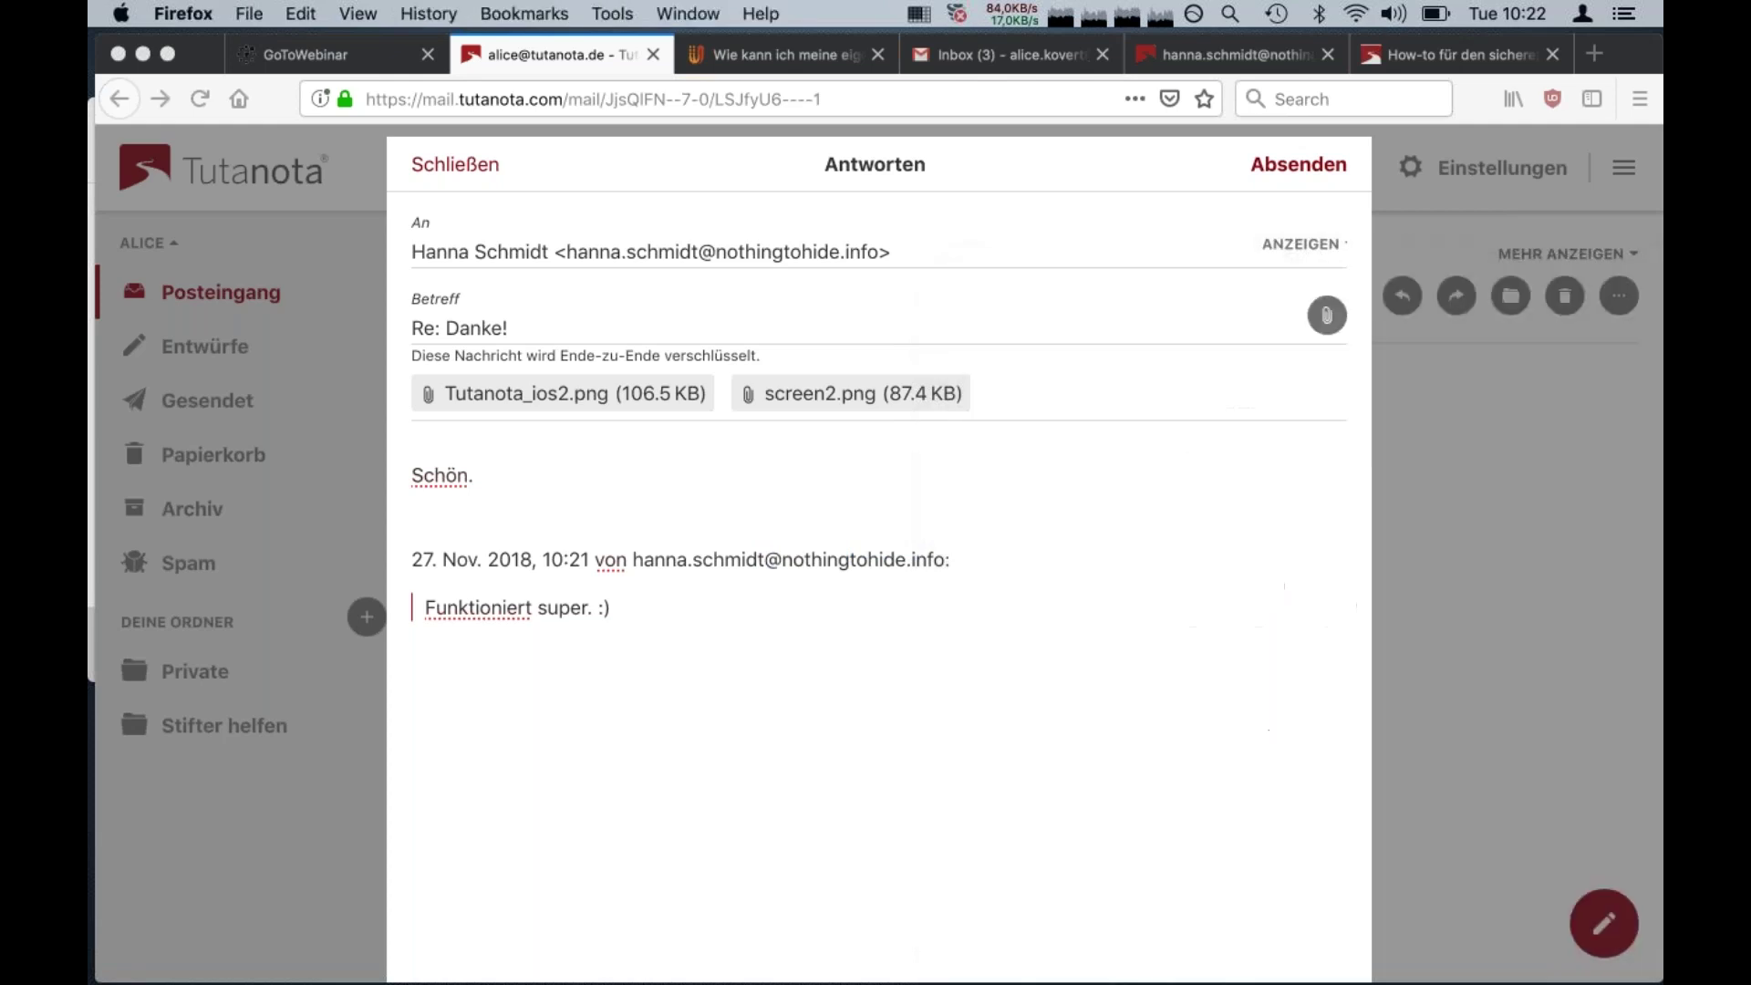